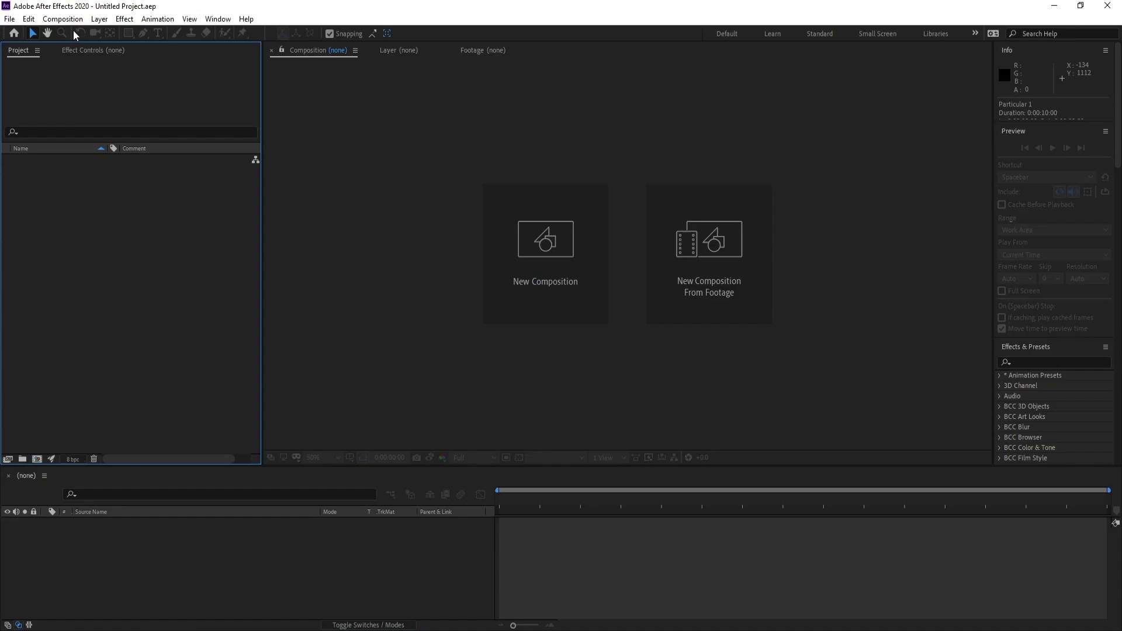
- Create a new 1920×1080 composition named Comp 1
{"action": "left_click", "coordinate": [62, 19]}
{"action": "left_click", "coordinate": [82, 34]}
{"action": "left_click", "coordinate": [549, 388]}
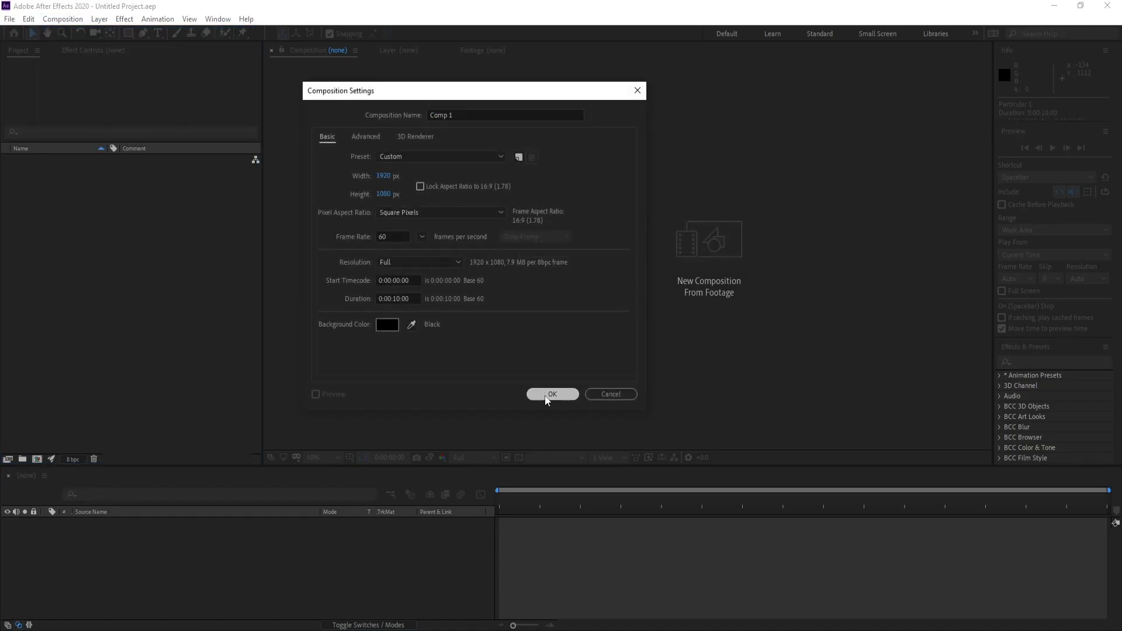
- Add a black solid layer named Particular 1
{"action": "left_click", "coordinate": [100, 19]}
{"action": "mouse_move", "coordinate": [116, 33]}
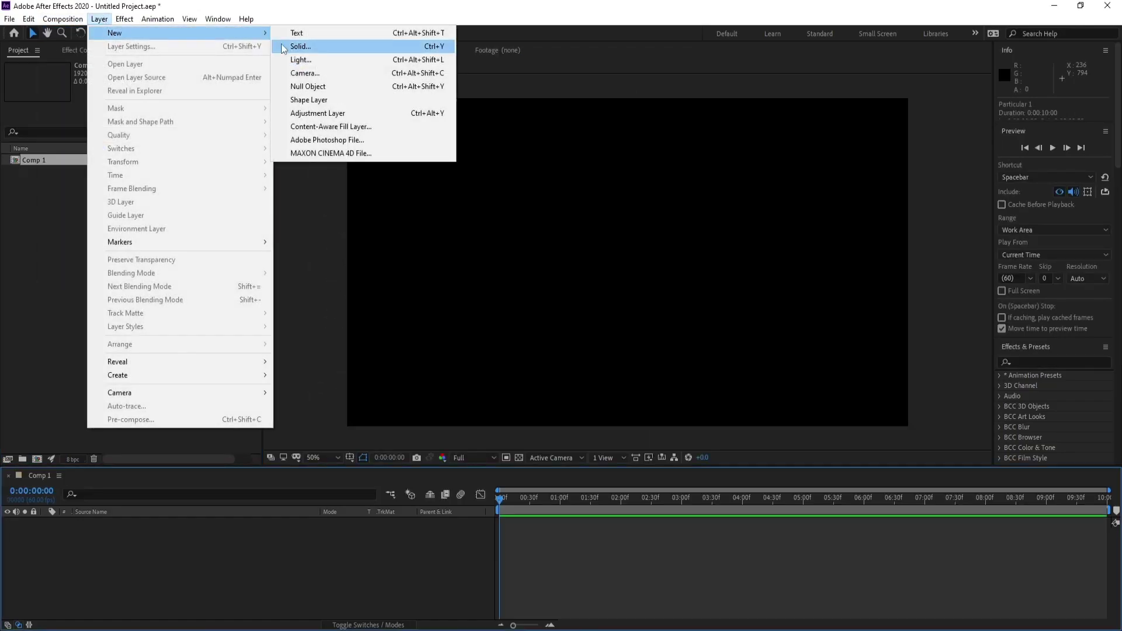
{"action": "left_click", "coordinate": [282, 43]}
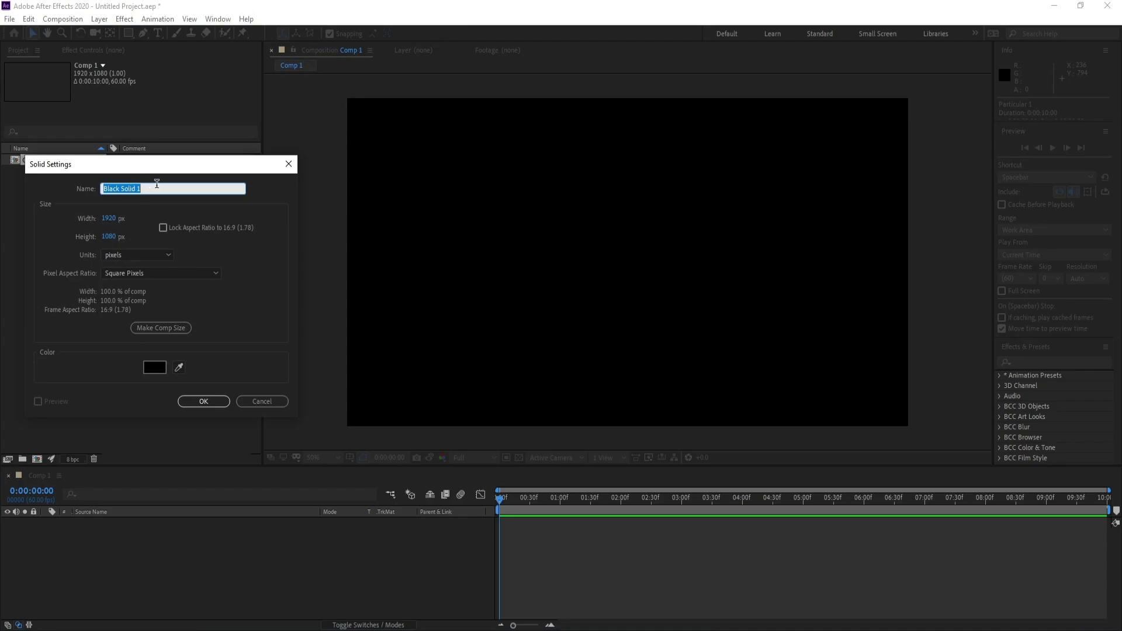
{"action": "type", "text": "Particular 1"}
{"action": "left_click", "coordinate": [203, 401]}
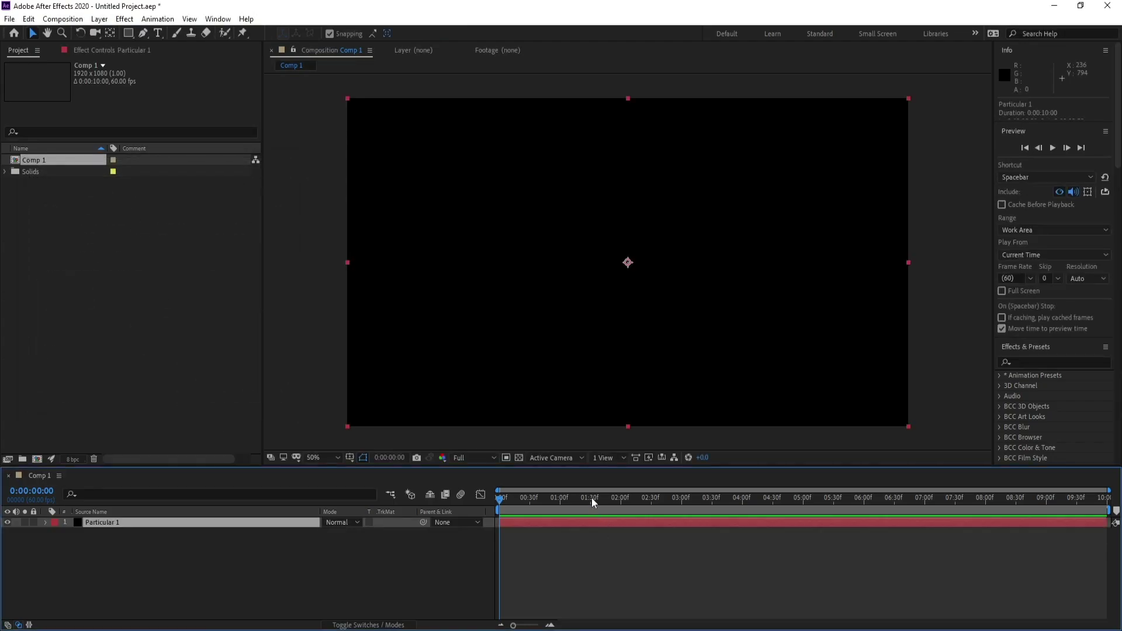
- Apply the RG Trapcode Particular effect to the Particular 1 solid
{"action": "left_click_drag", "start_coordinate": [591, 499], "coordinate": [659, 509]}
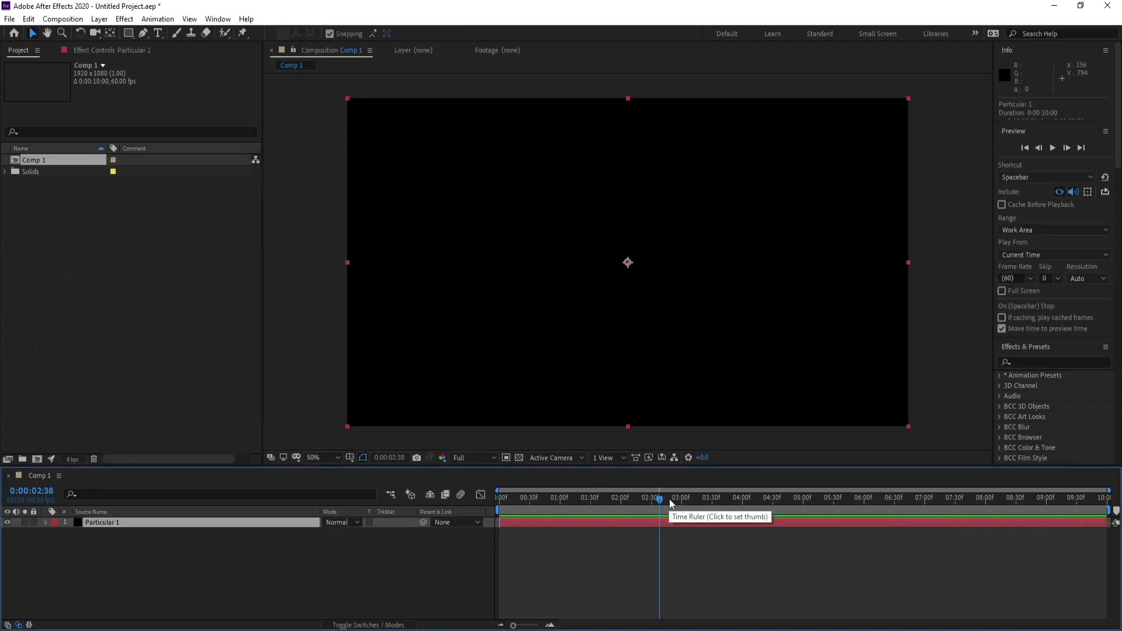
{"action": "left_click", "coordinate": [124, 19]}
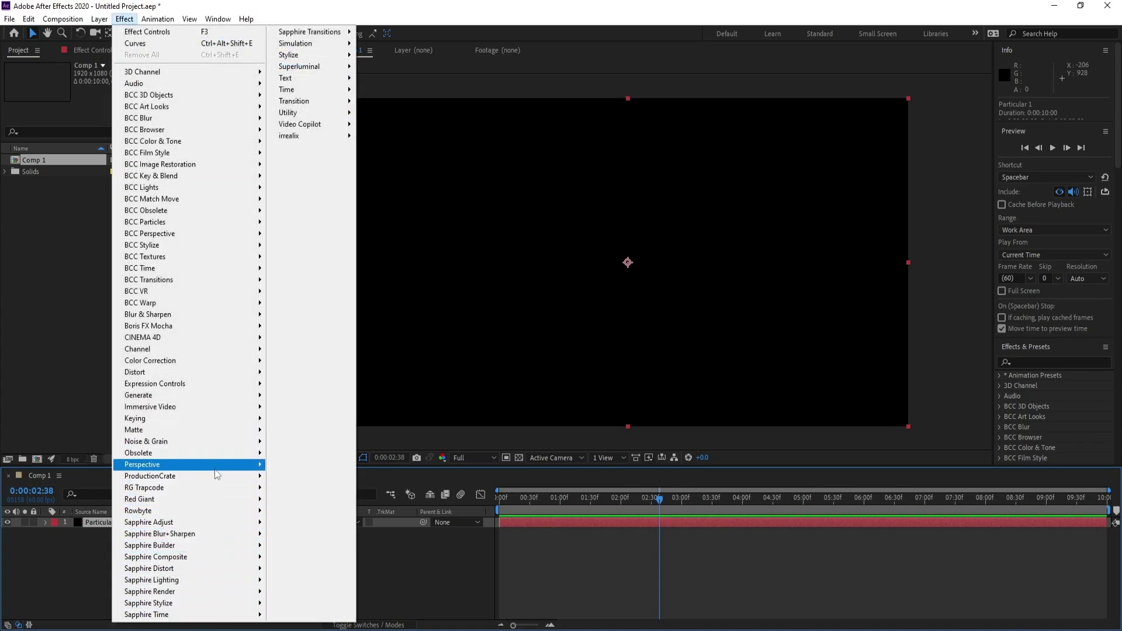
{"action": "mouse_move", "coordinate": [215, 488]}
{"action": "left_click", "coordinate": [296, 569]}
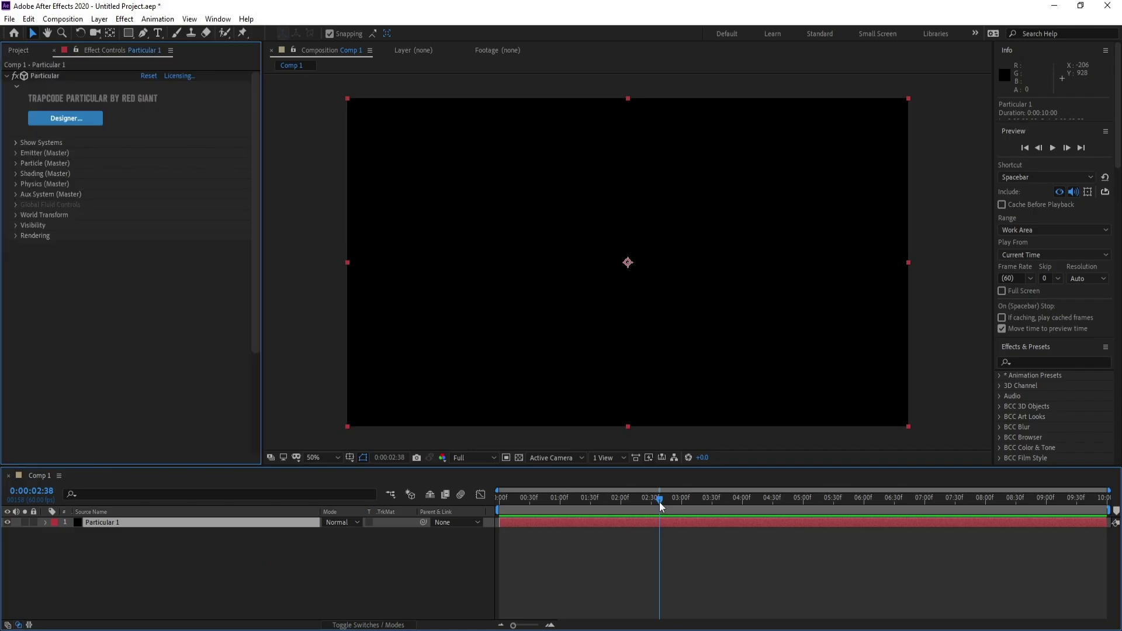
- In Emitter (Master), set Particles/sec to 20000 and Velocity to 0
{"action": "left_click_drag", "start_coordinate": [659, 502], "coordinate": [668, 500]}
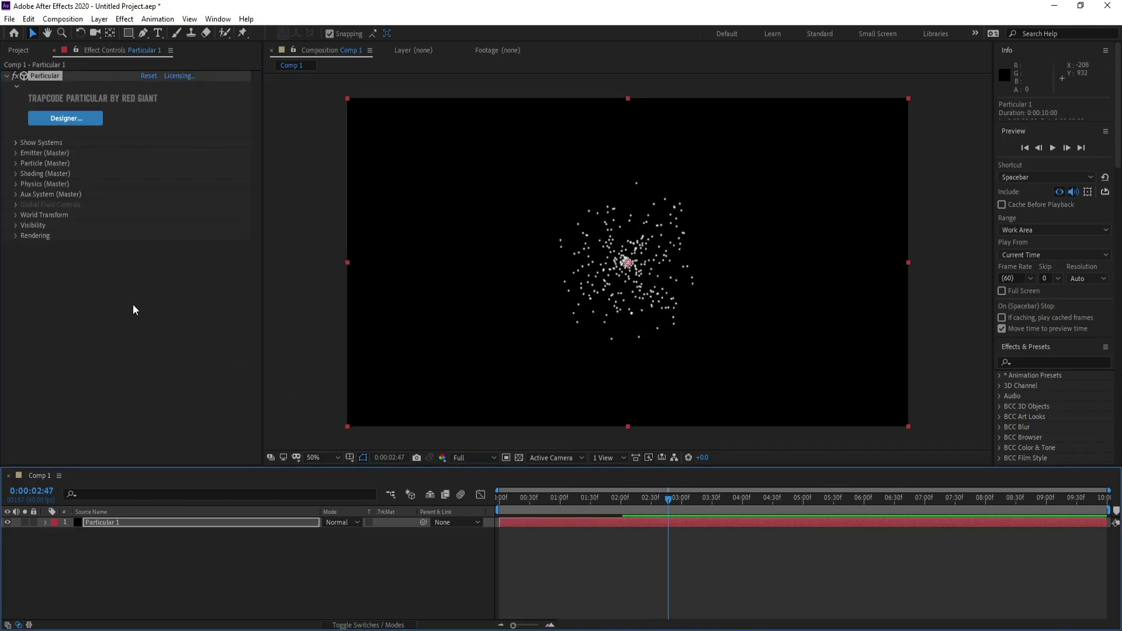
{"action": "left_click", "coordinate": [16, 153]}
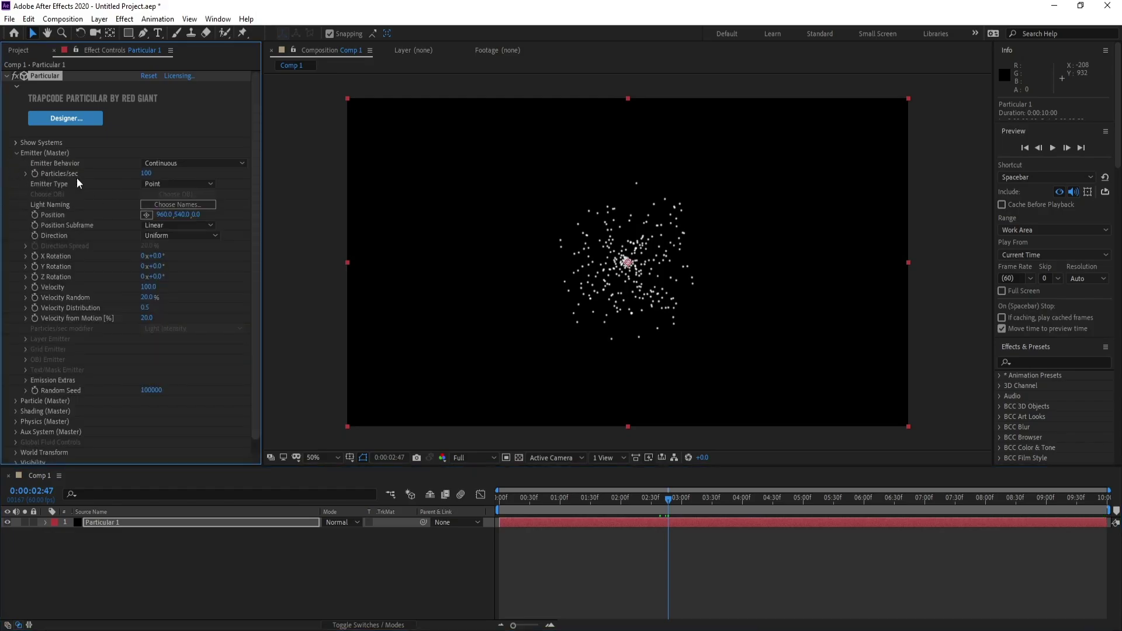
{"action": "left_click", "coordinate": [147, 174]}
{"action": "left_click", "coordinate": [147, 173]}
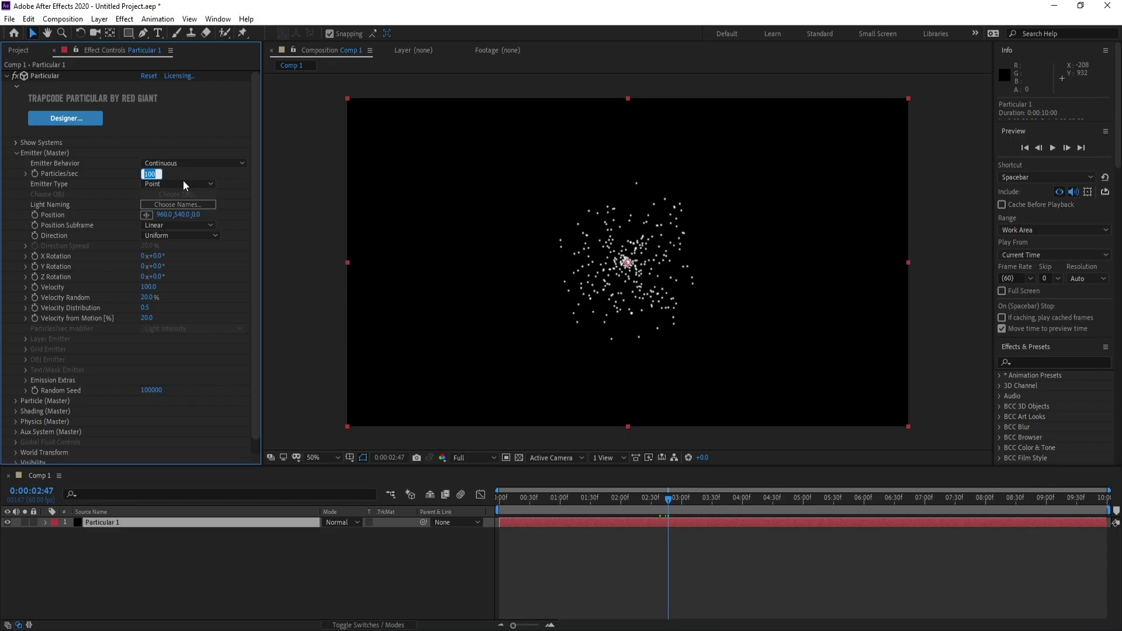
{"action": "type", "text": "20000"}
{"action": "key", "text": "Return"}
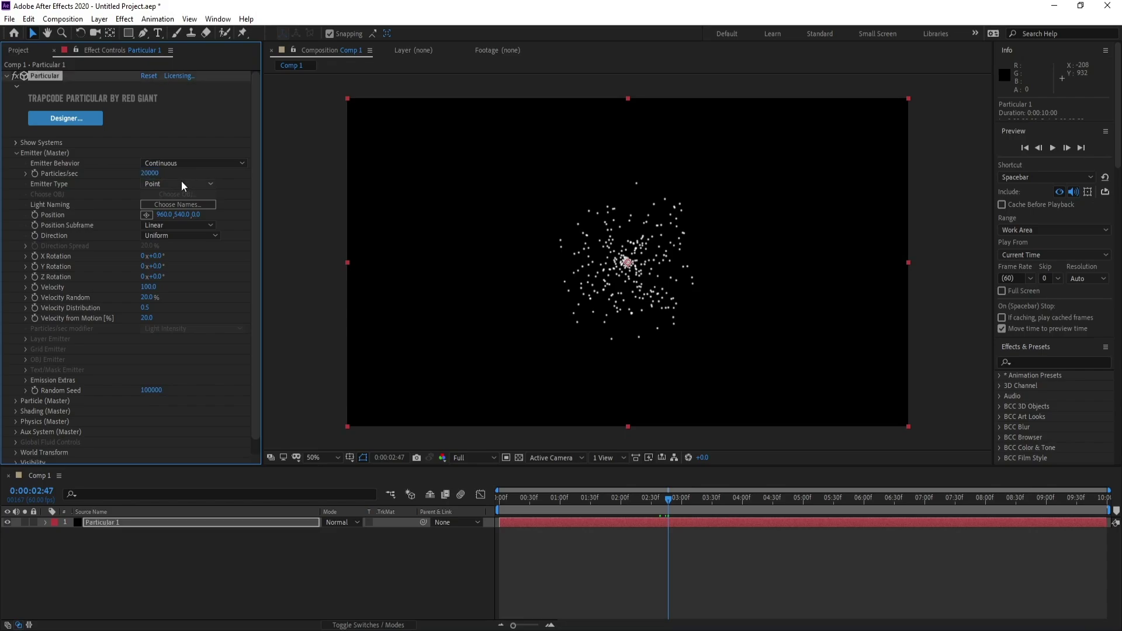
{"action": "left_click", "coordinate": [149, 289]}
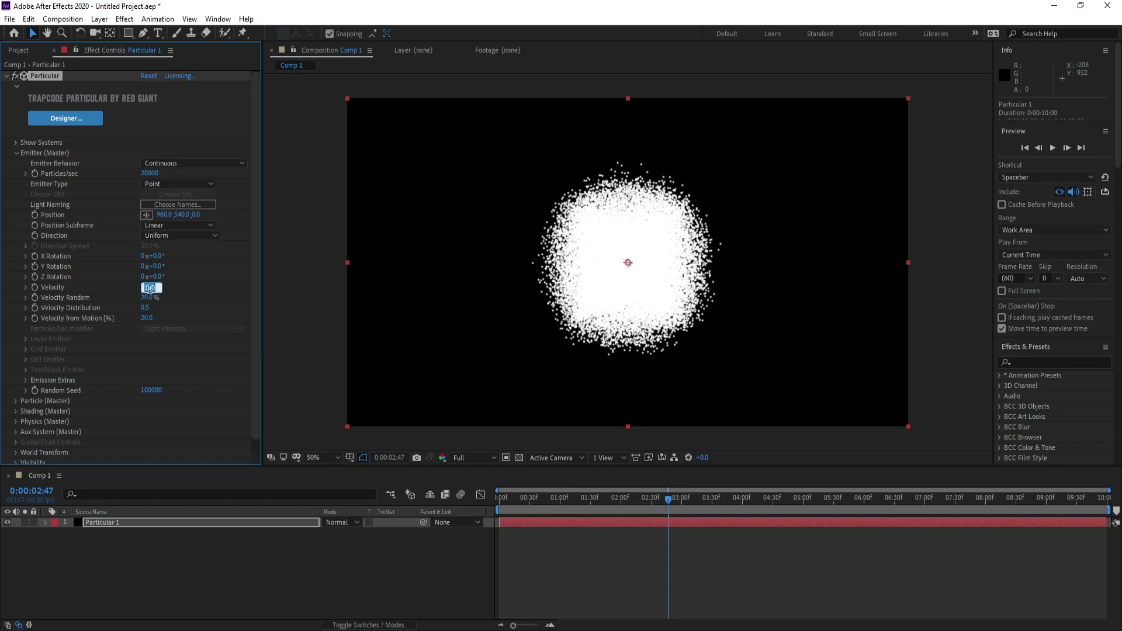
{"action": "type", "text": "0"}
{"action": "key", "text": "Return"}
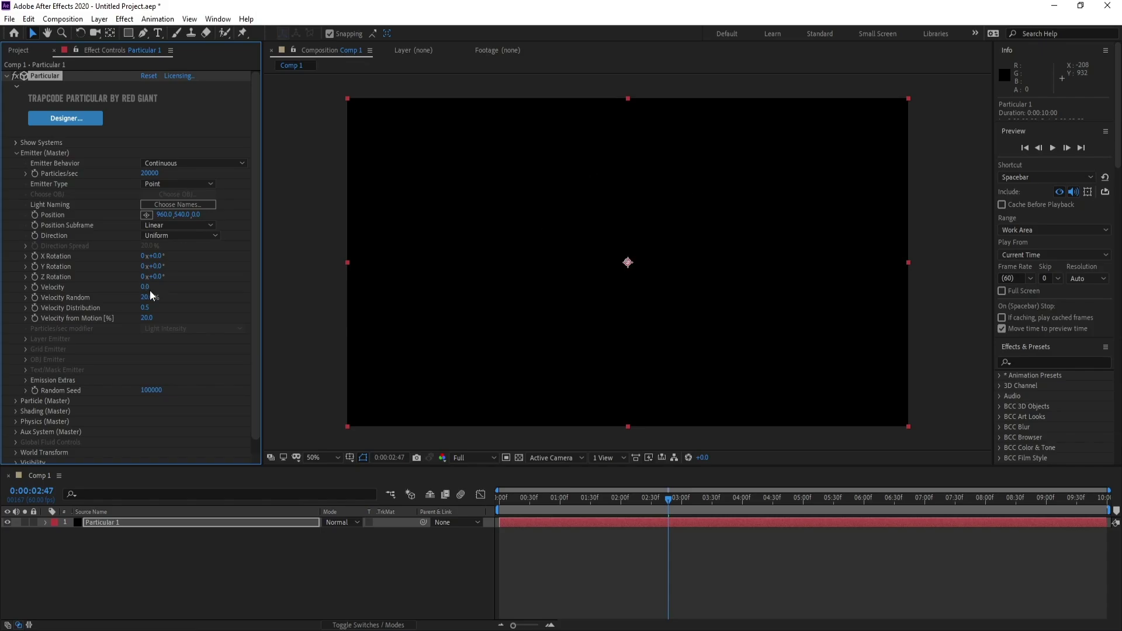
- Make the emitter a Sphere with XYZ Individual size: X 100, Y 0, Z 0
{"action": "left_click", "coordinate": [167, 183]}
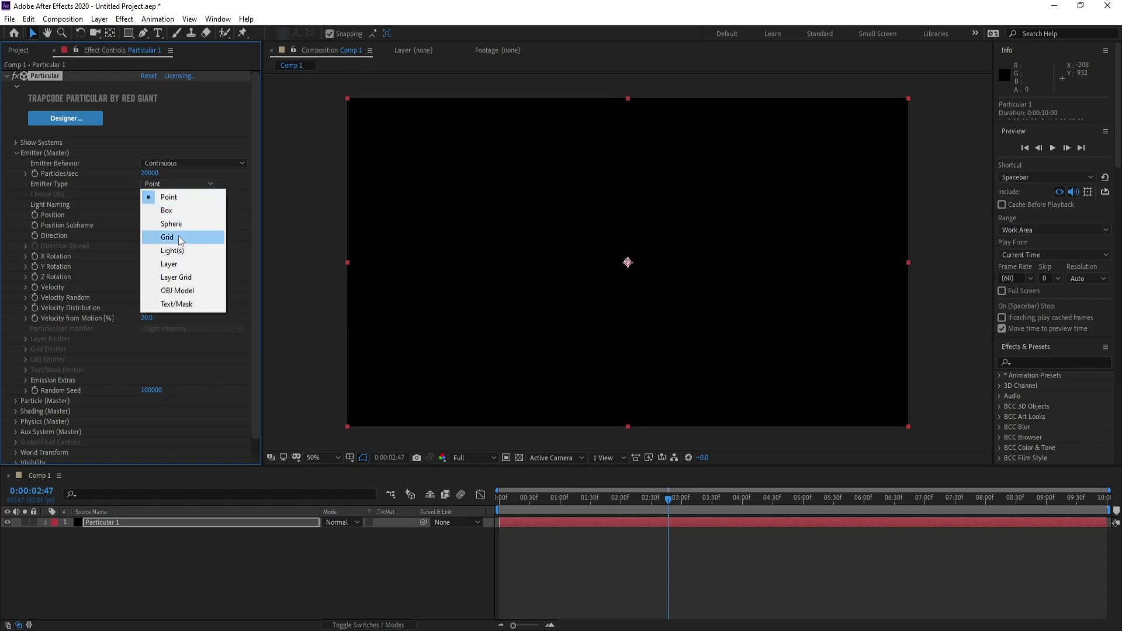
{"action": "left_click", "coordinate": [175, 225]}
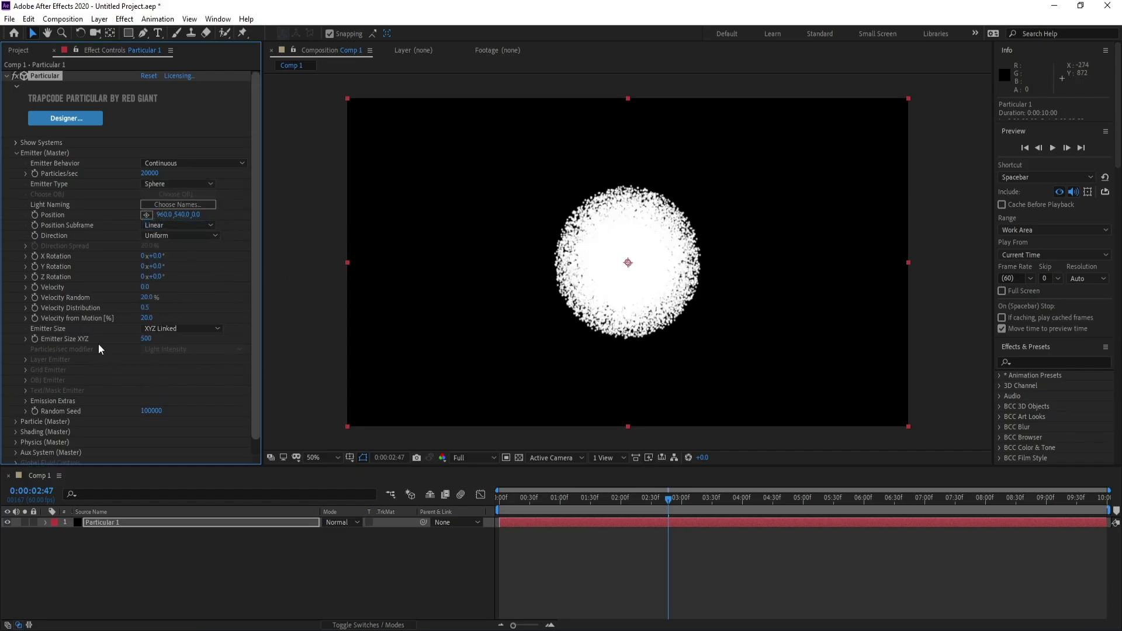
{"action": "left_click", "coordinate": [167, 328]}
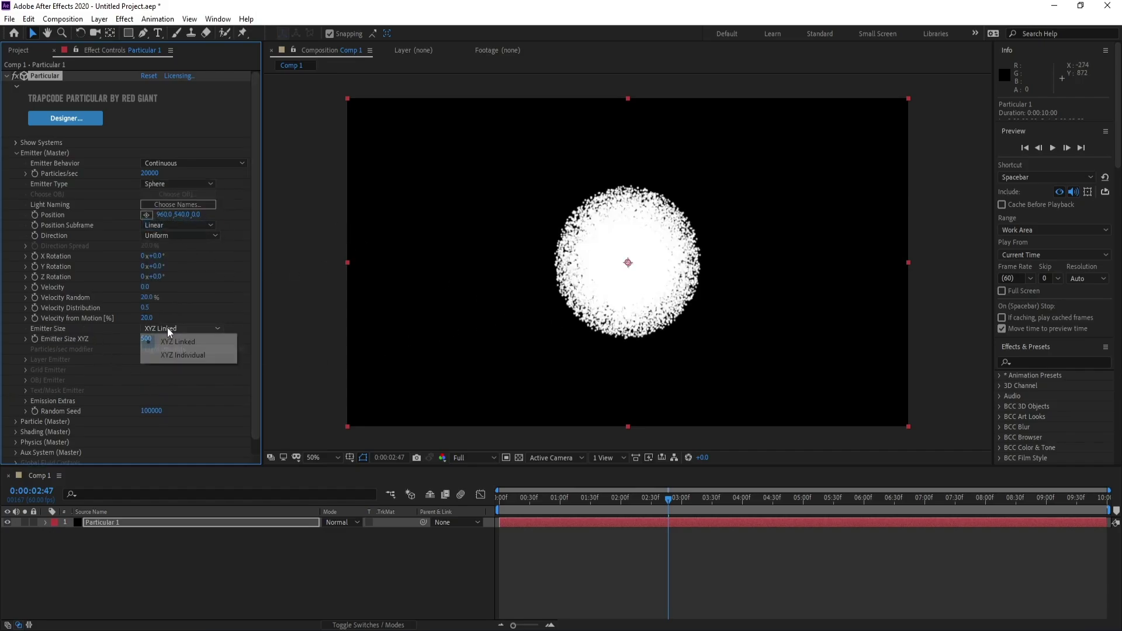
{"action": "left_click", "coordinate": [53, 344]}
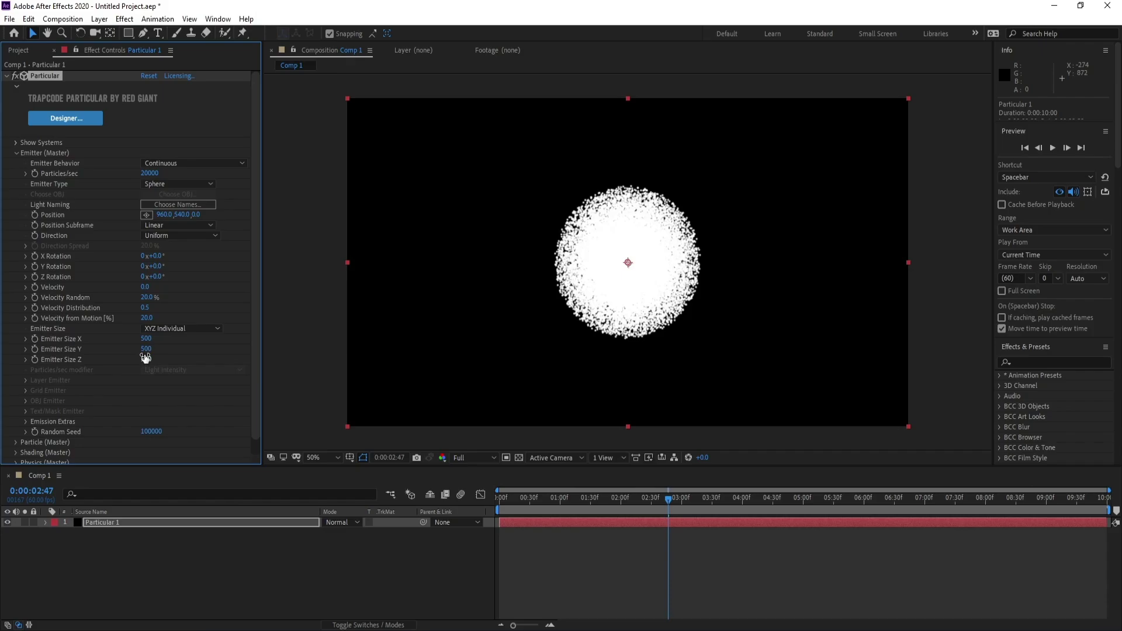
{"action": "left_click", "coordinate": [146, 349]}
{"action": "type", "text": "0"}
{"action": "left_click", "coordinate": [147, 360]}
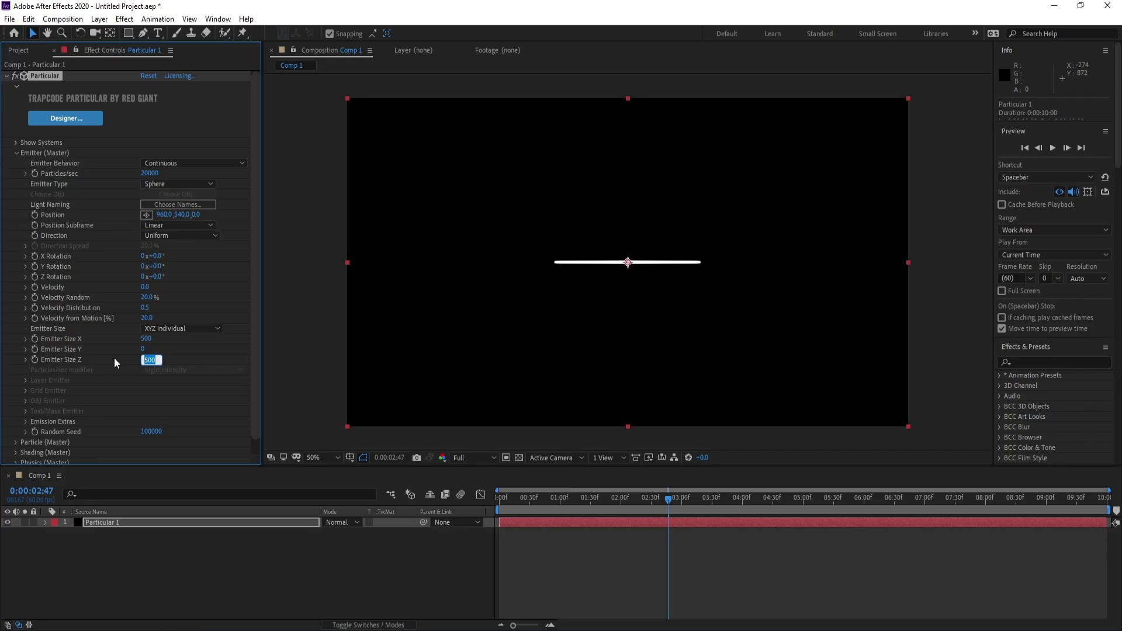
{"action": "type", "text": "0"}
{"action": "left_click", "coordinate": [147, 340]}
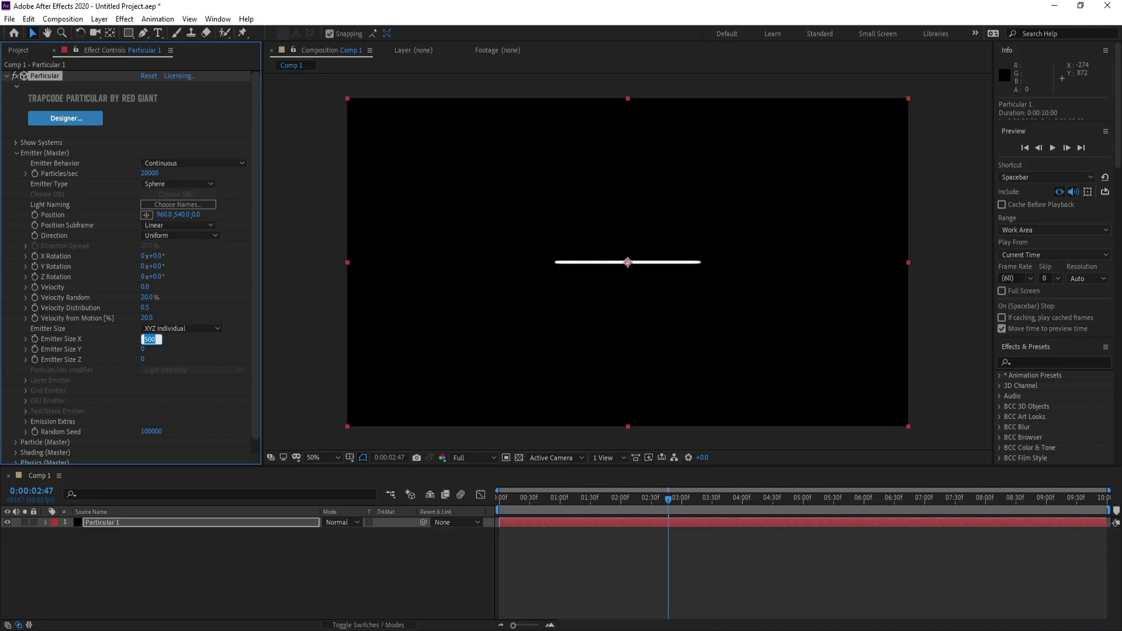
{"action": "type", "text": "100"}
{"action": "key", "text": "Return"}
- Scrub the emitter's Position Y down to the frame's bottom edge
{"action": "left_click", "coordinate": [18, 153]}
{"action": "left_click", "coordinate": [18, 153]}
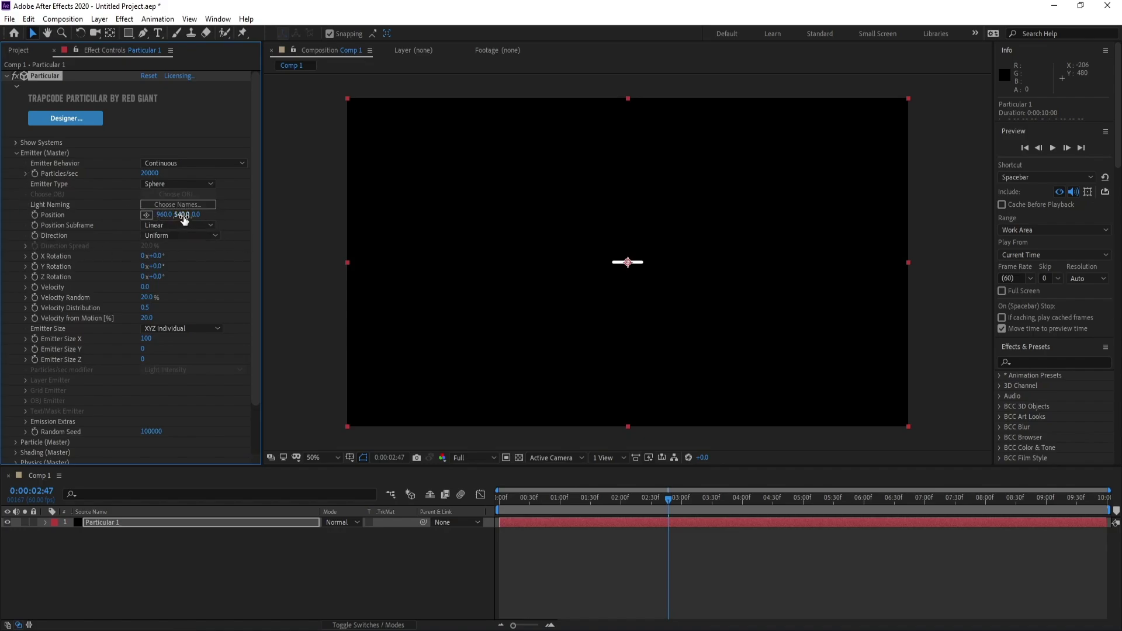
{"action": "left_click_drag", "start_coordinate": [180, 215], "coordinate": [447, 264]}
- Under Physics (Master) > Air, set Wind Y to -500 so particles rise
{"action": "left_click", "coordinate": [16, 153]}
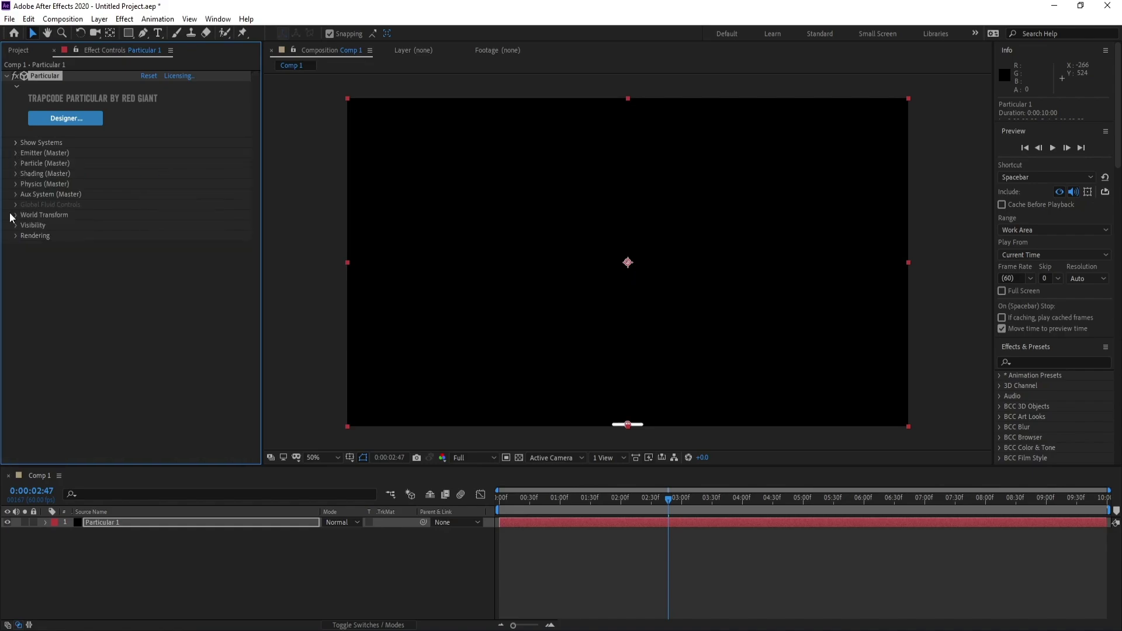
{"action": "left_click", "coordinate": [16, 184]}
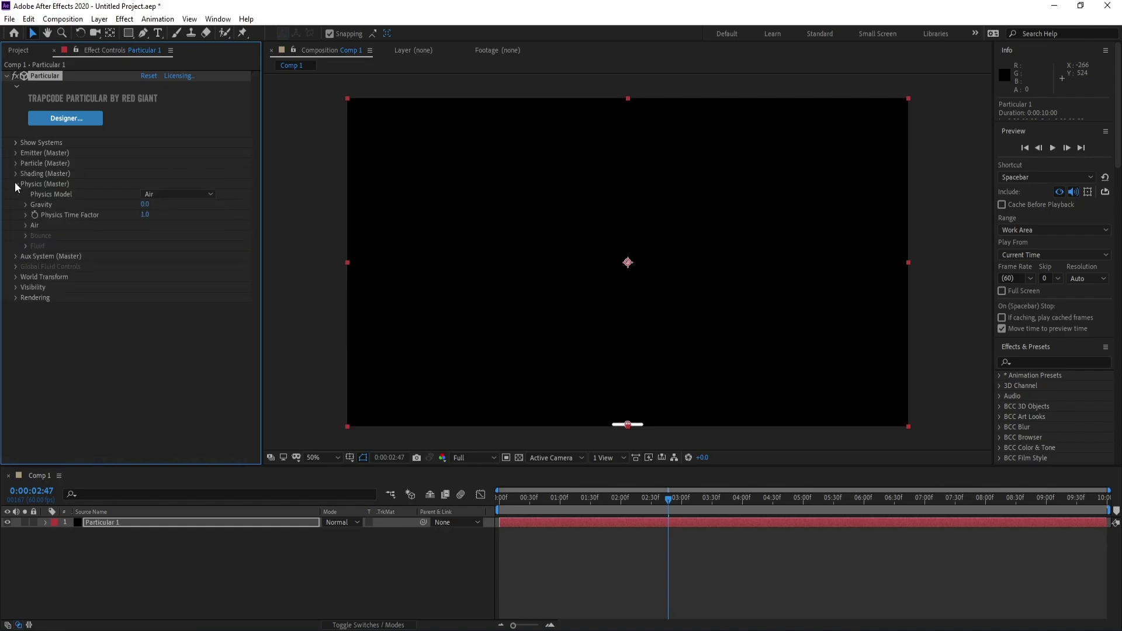
{"action": "left_click", "coordinate": [25, 225]}
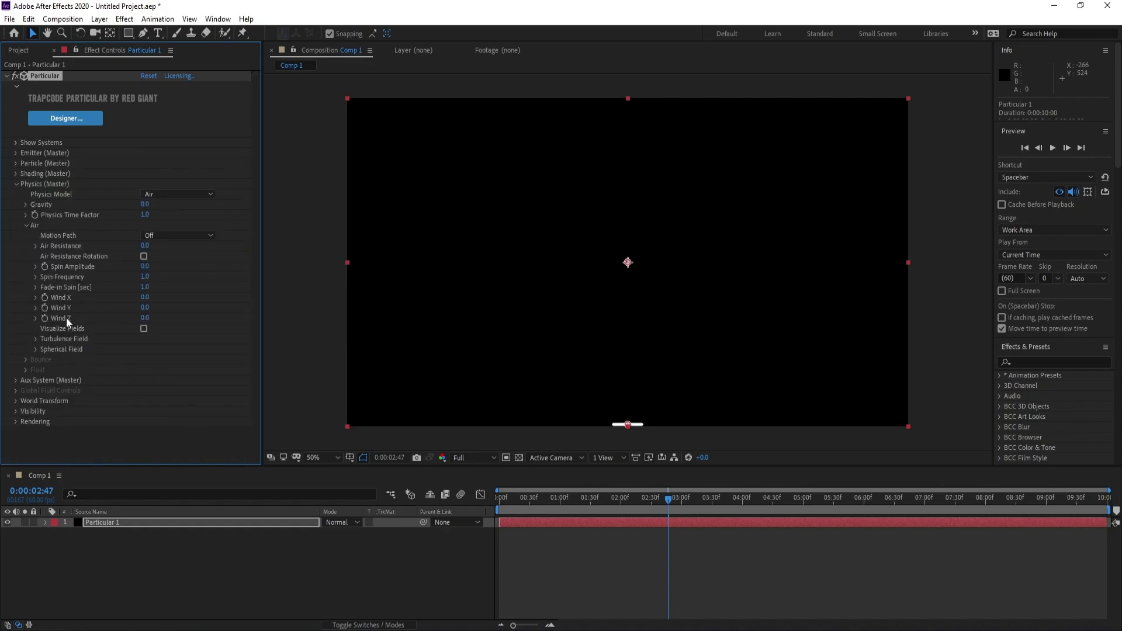
{"action": "left_click", "coordinate": [143, 307]}
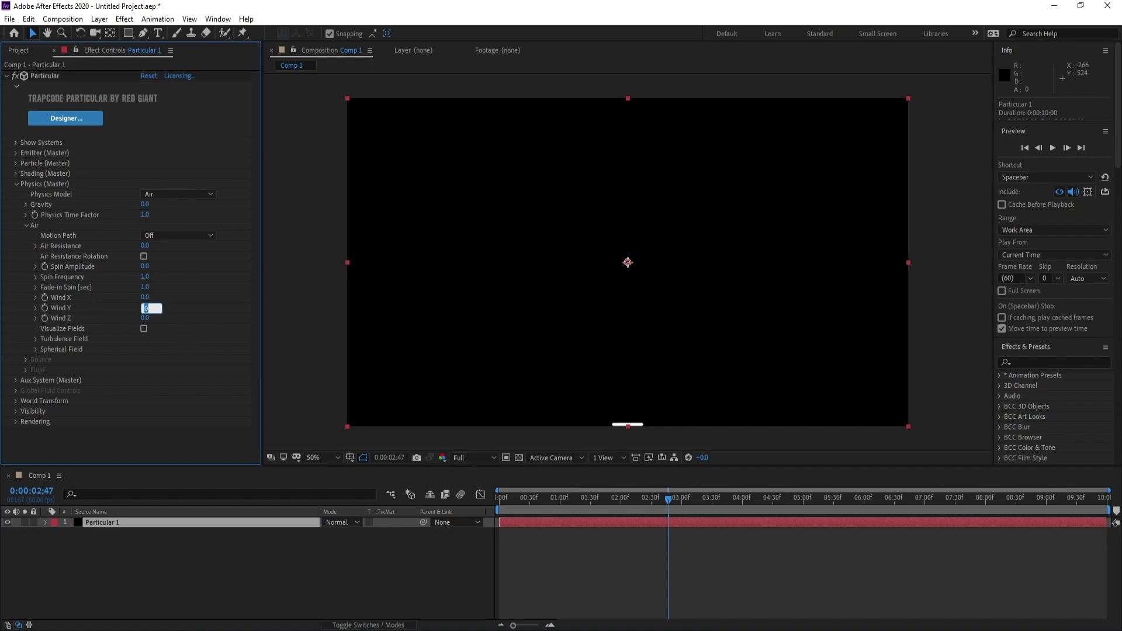
{"action": "type", "text": "-500"}
{"action": "key", "text": "Return"}
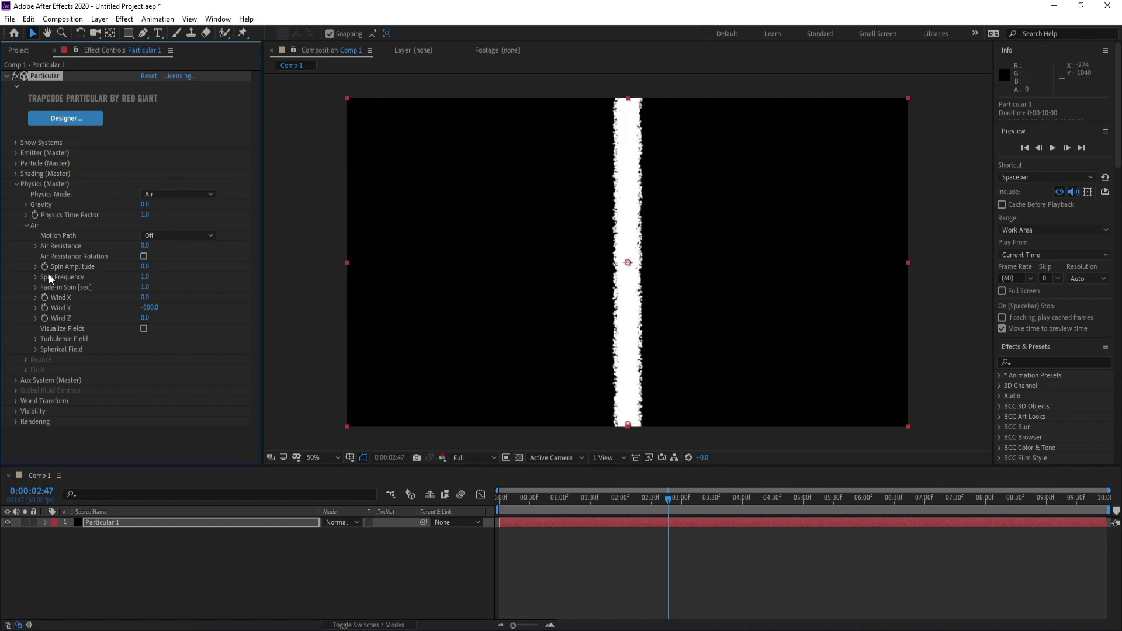
- In Particle (Master), set Life [sec] to 2 and Size to 1
{"action": "left_click", "coordinate": [16, 186]}
{"action": "left_click", "coordinate": [17, 163]}
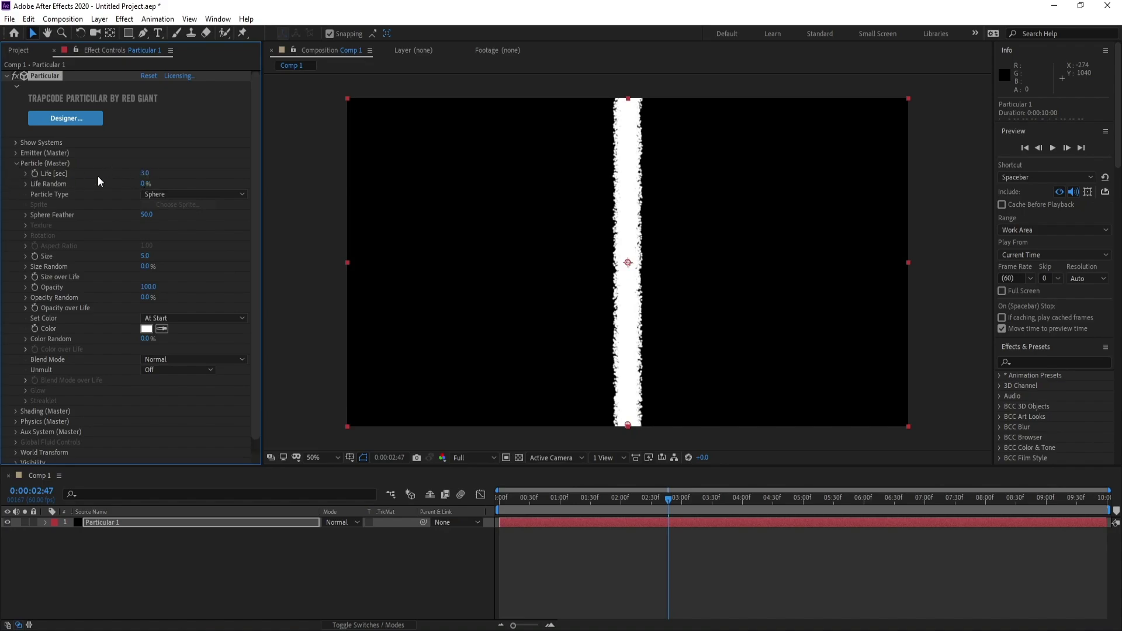
{"action": "left_click", "coordinate": [146, 174]}
{"action": "type", "text": "2"}
{"action": "key", "text": "Return"}
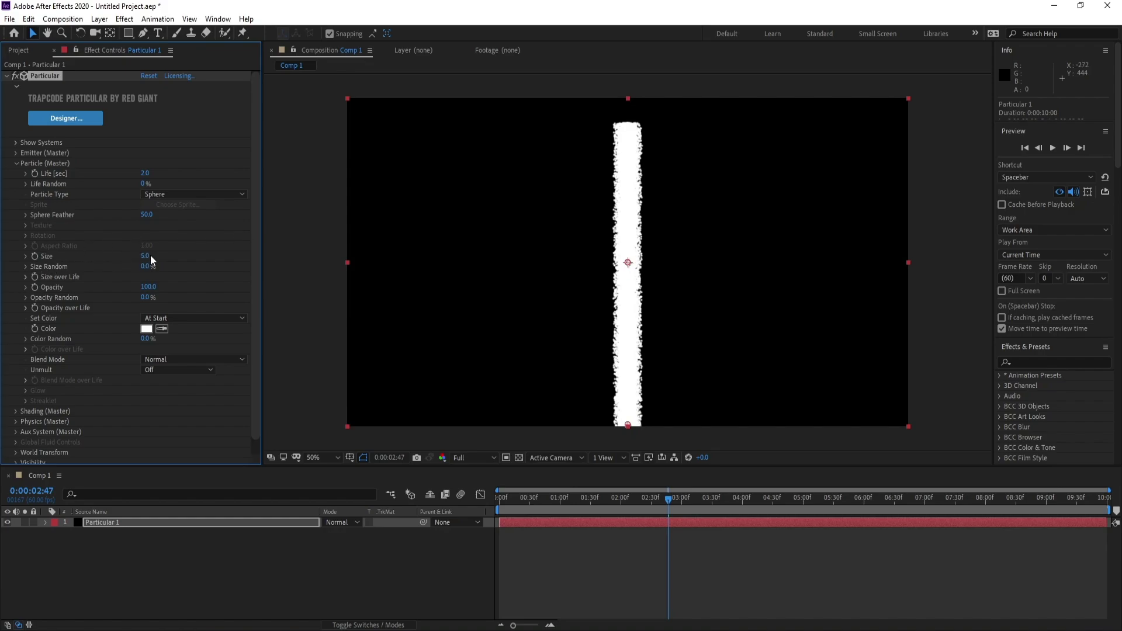
{"action": "left_click", "coordinate": [150, 257]}
{"action": "type", "text": "1"}
{"action": "key", "text": "Return"}
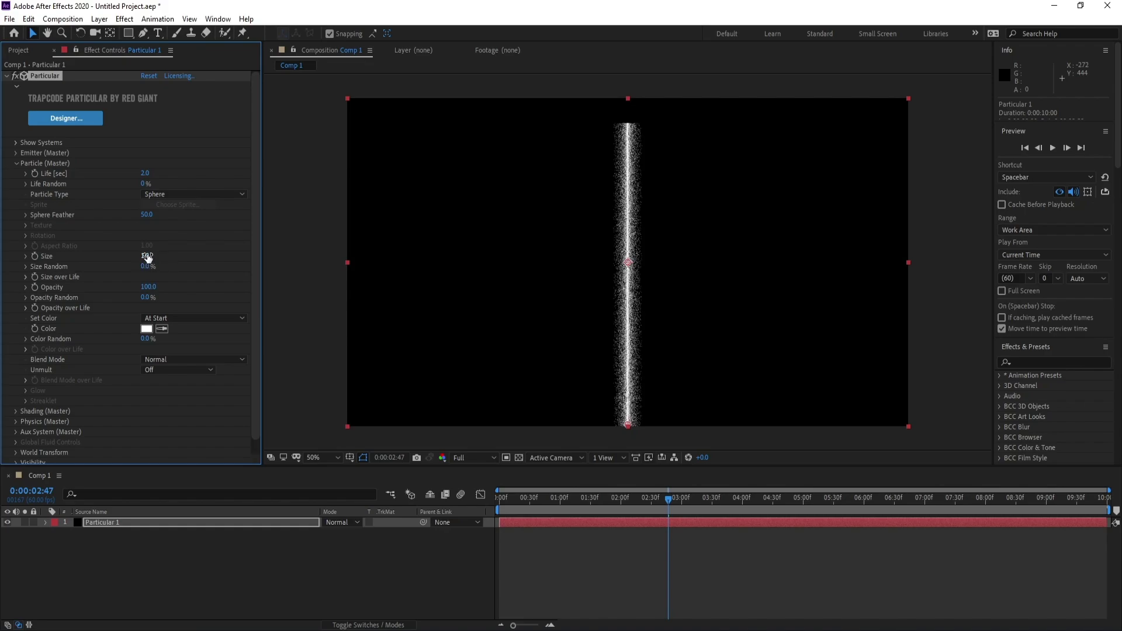
- Apply a descending ramp preset to the Opacity over Life curve
{"action": "left_click", "coordinate": [25, 277]}
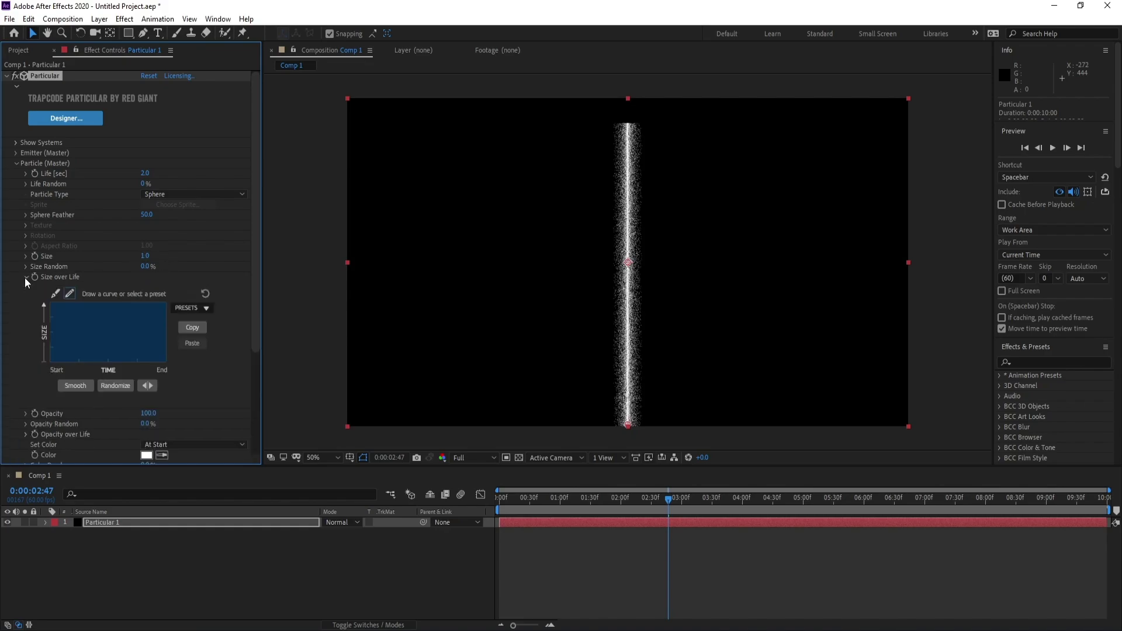
{"action": "left_click", "coordinate": [26, 277]}
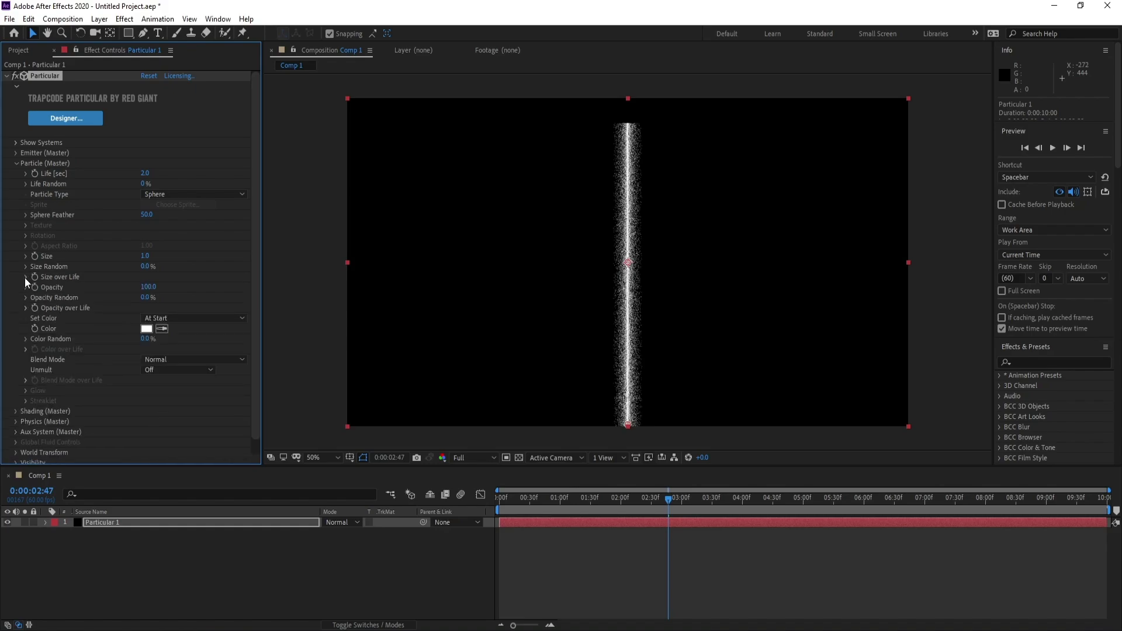
{"action": "left_click", "coordinate": [23, 297]}
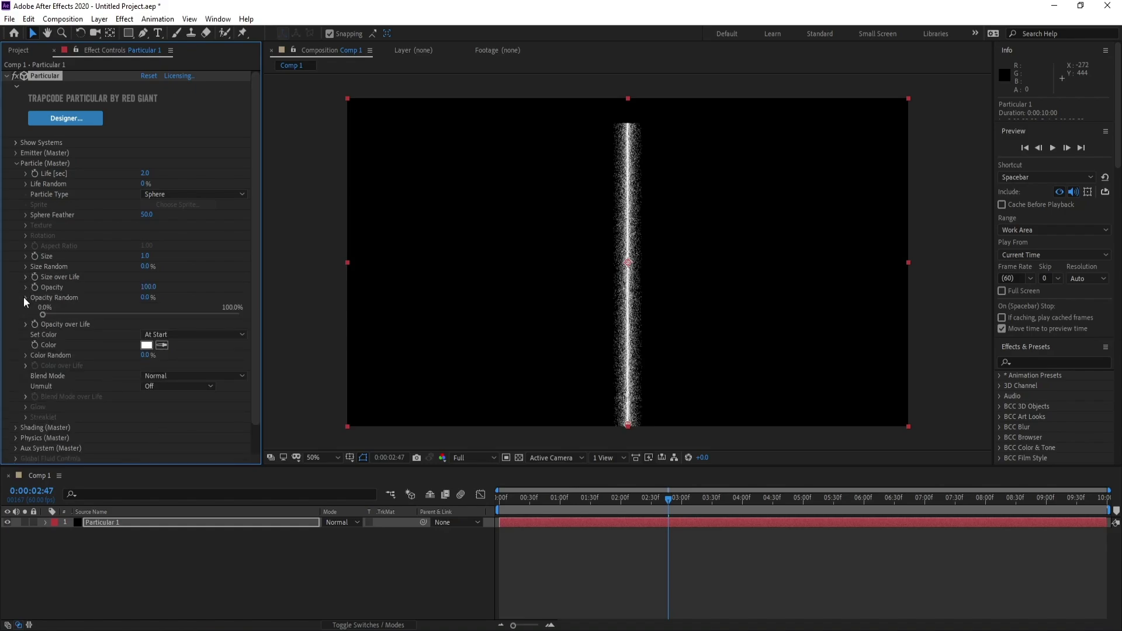
{"action": "left_click", "coordinate": [24, 297]}
{"action": "left_click", "coordinate": [26, 308]}
{"action": "left_click", "coordinate": [193, 342]}
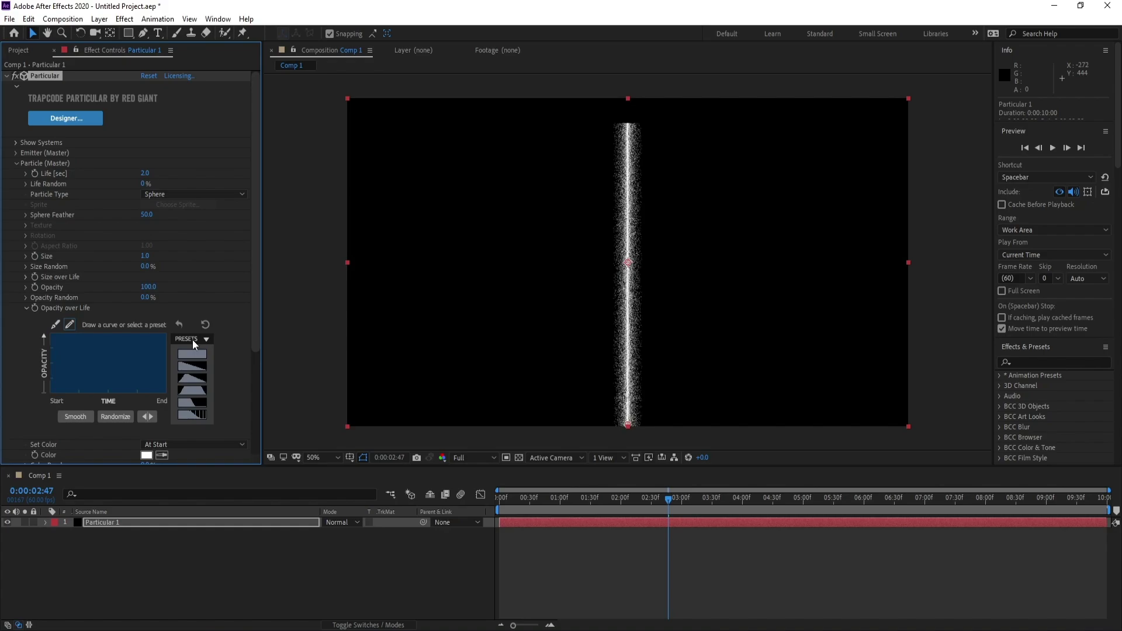
{"action": "left_click", "coordinate": [198, 370]}
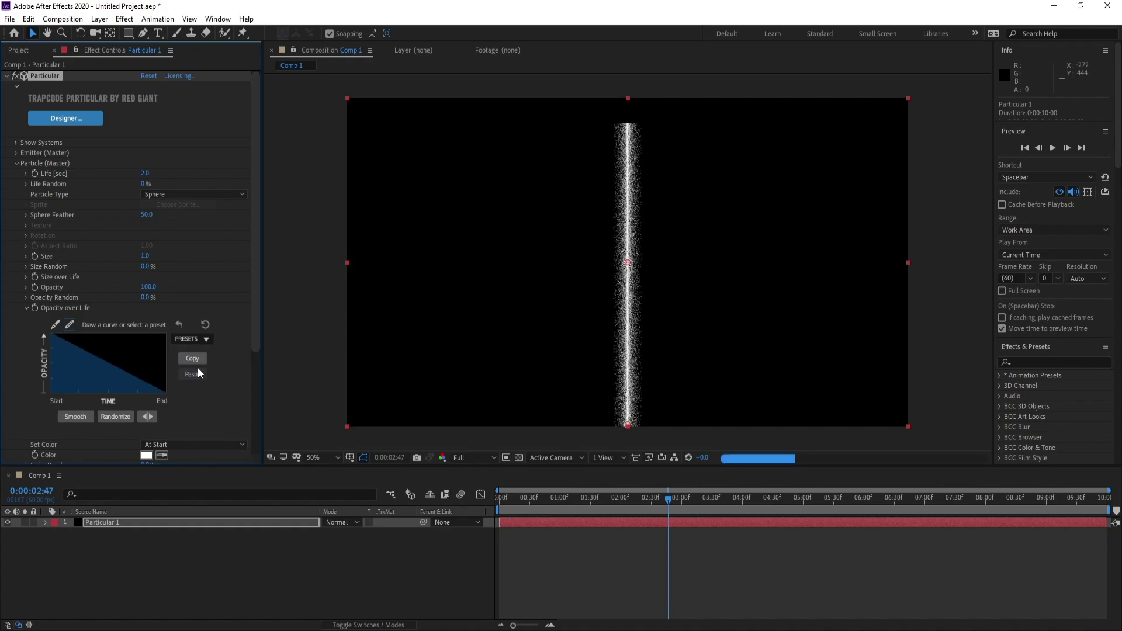
- Randomize and smooth the opacity curve, then reshape it into a rounded hump
{"action": "left_click", "coordinate": [116, 419]}
{"action": "left_click", "coordinate": [82, 419]}
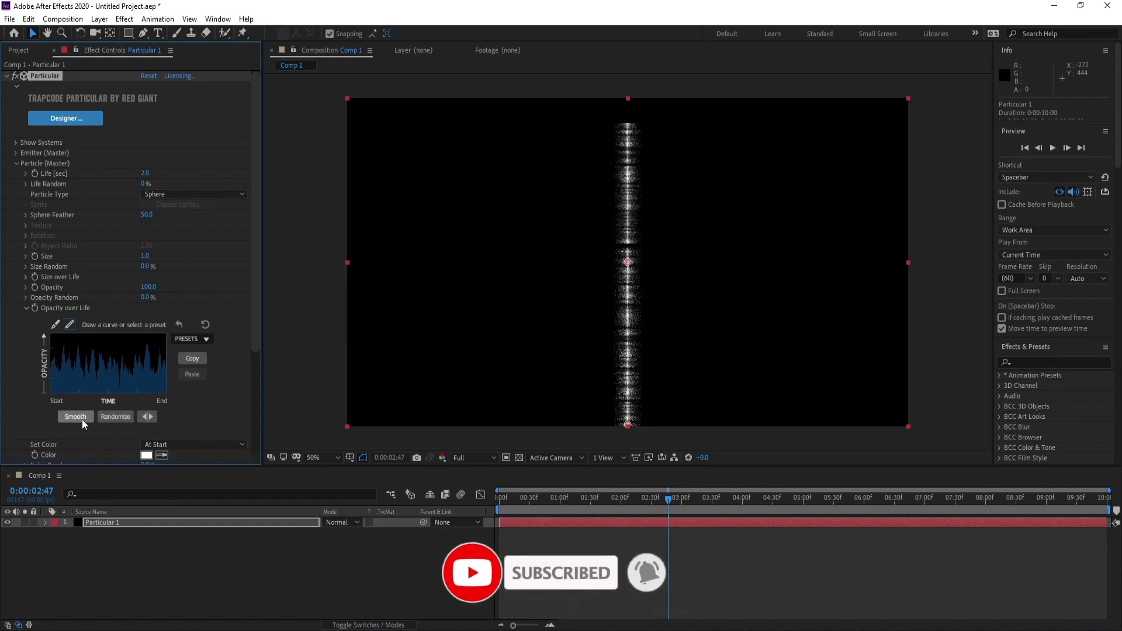
{"action": "left_click", "coordinate": [53, 324]}
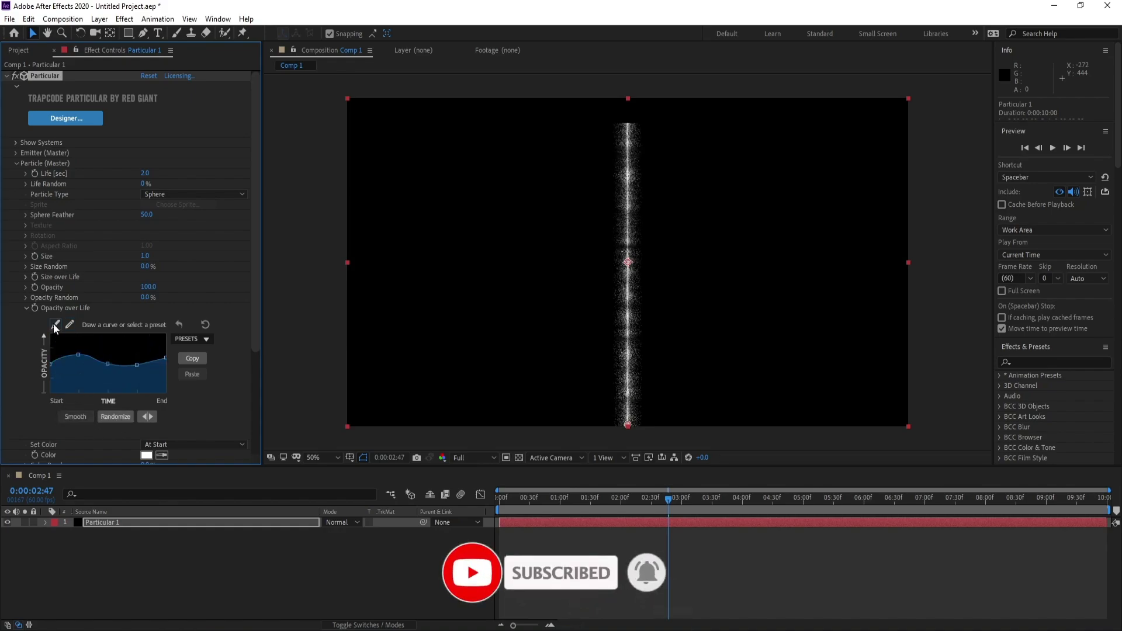
{"action": "left_click_drag", "start_coordinate": [79, 354], "coordinate": [135, 353]}
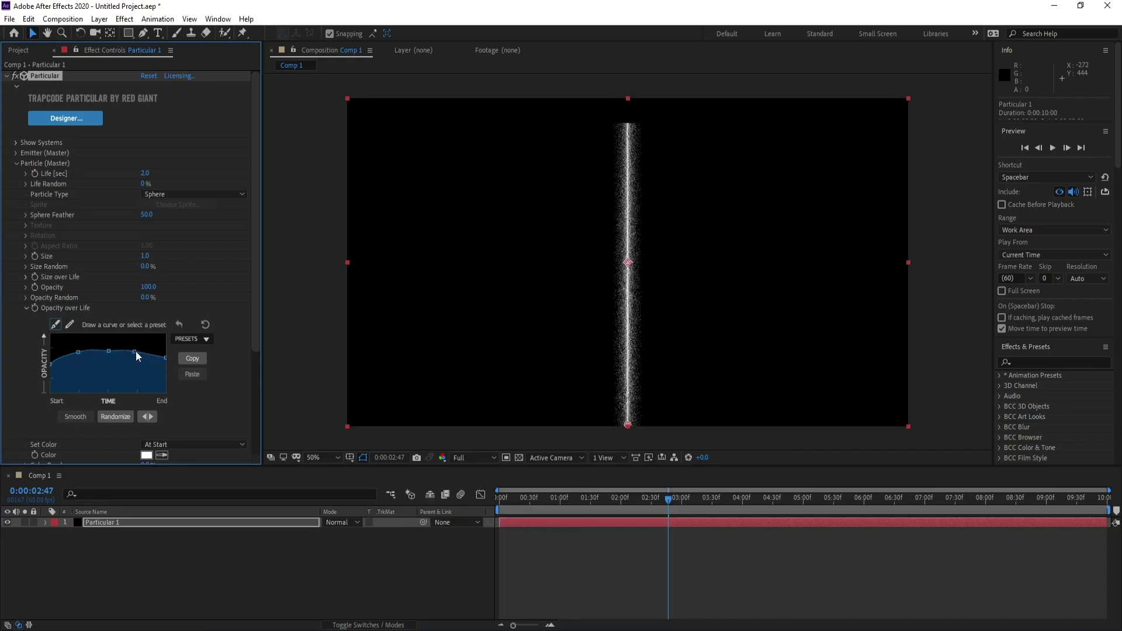
- Set particle colour to Over Life using the cyan-to-blue Color Ramp preset
{"action": "scroll", "coordinate": [45, 402], "scroll_direction": "down", "scroll_amount": 3}
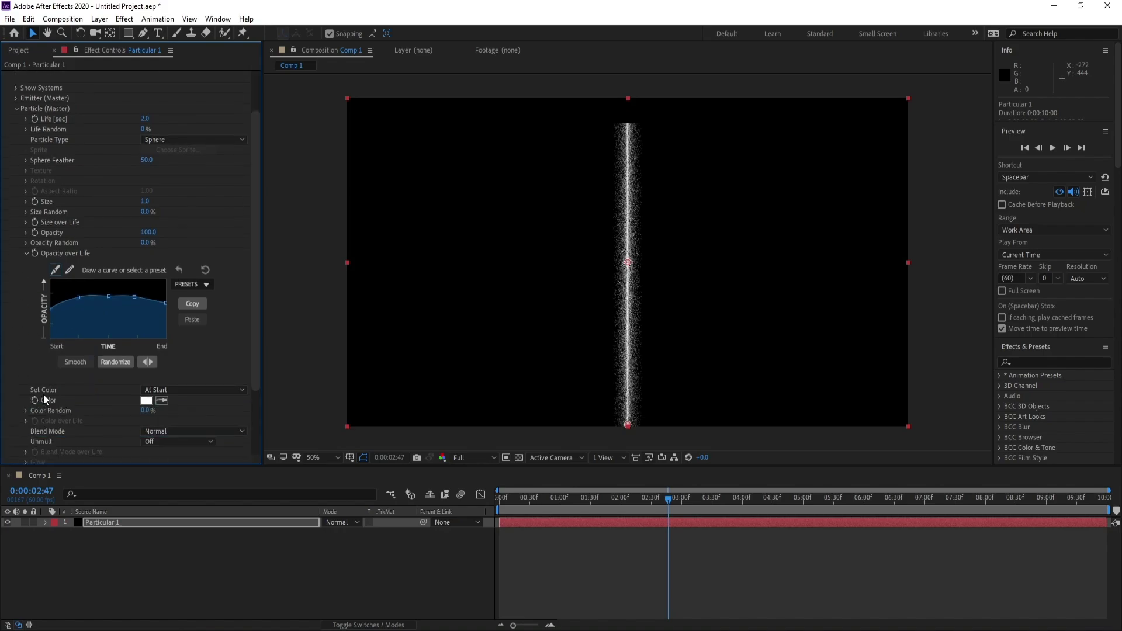
{"action": "left_click", "coordinate": [180, 387]}
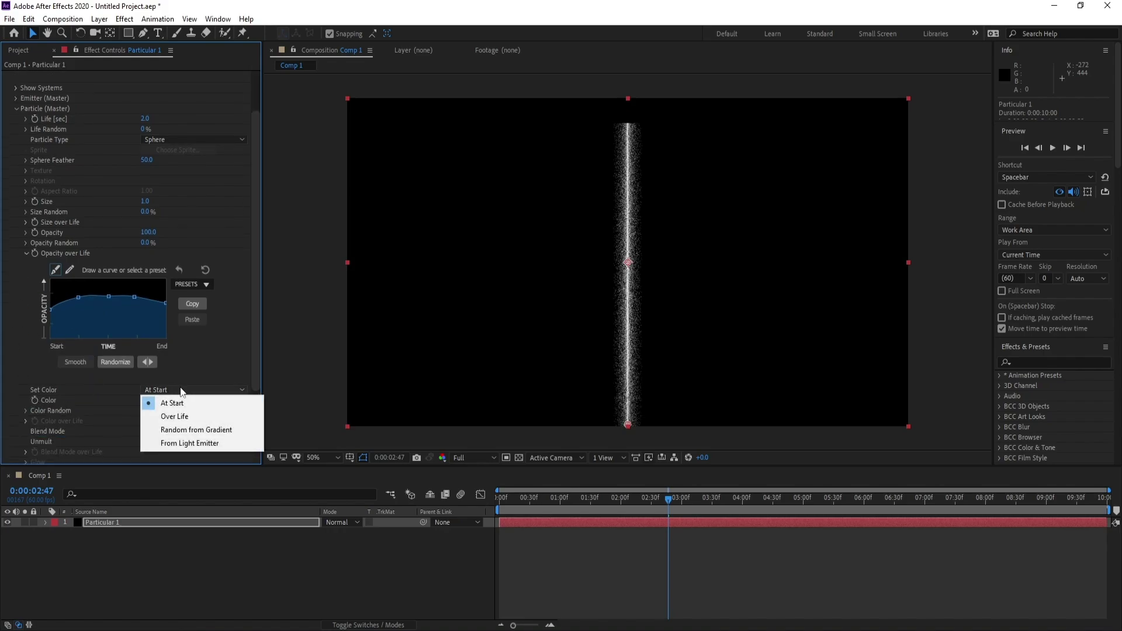
{"action": "left_click", "coordinate": [188, 416]}
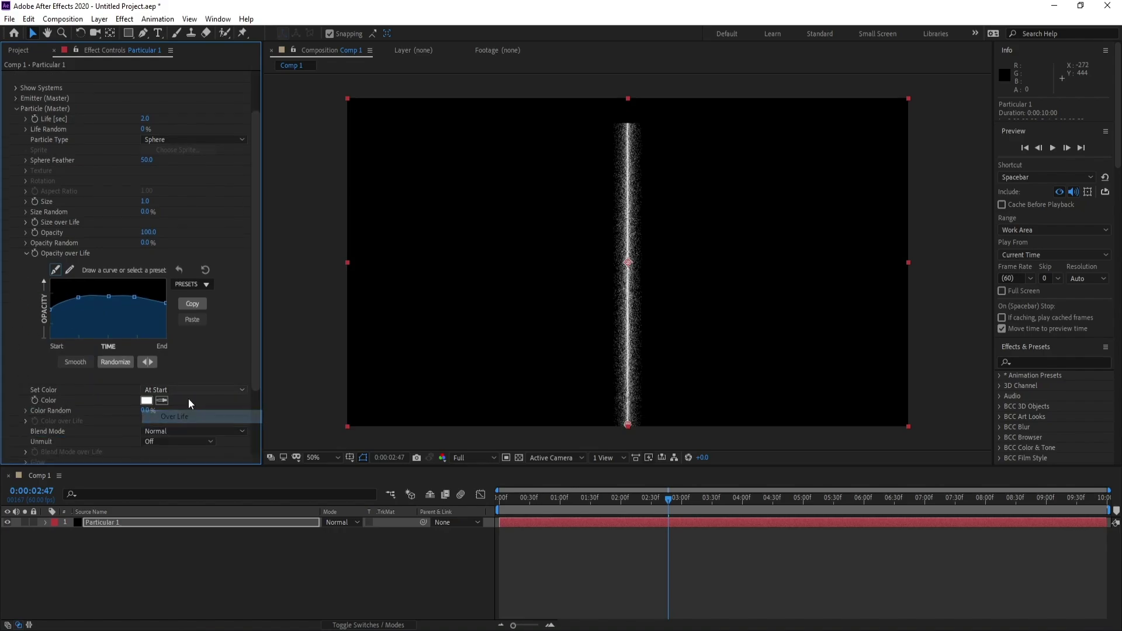
{"action": "left_click", "coordinate": [25, 421]}
{"action": "scroll", "coordinate": [107, 417], "scroll_direction": "down", "scroll_amount": 5}
{"action": "left_click", "coordinate": [198, 298]}
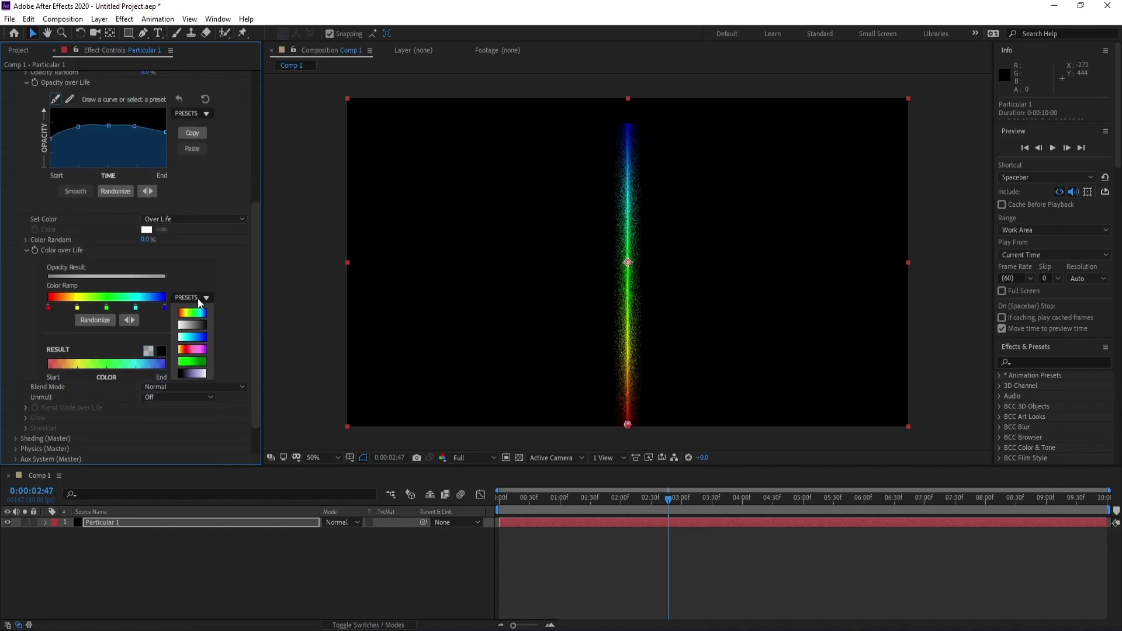
{"action": "left_click", "coordinate": [191, 337]}
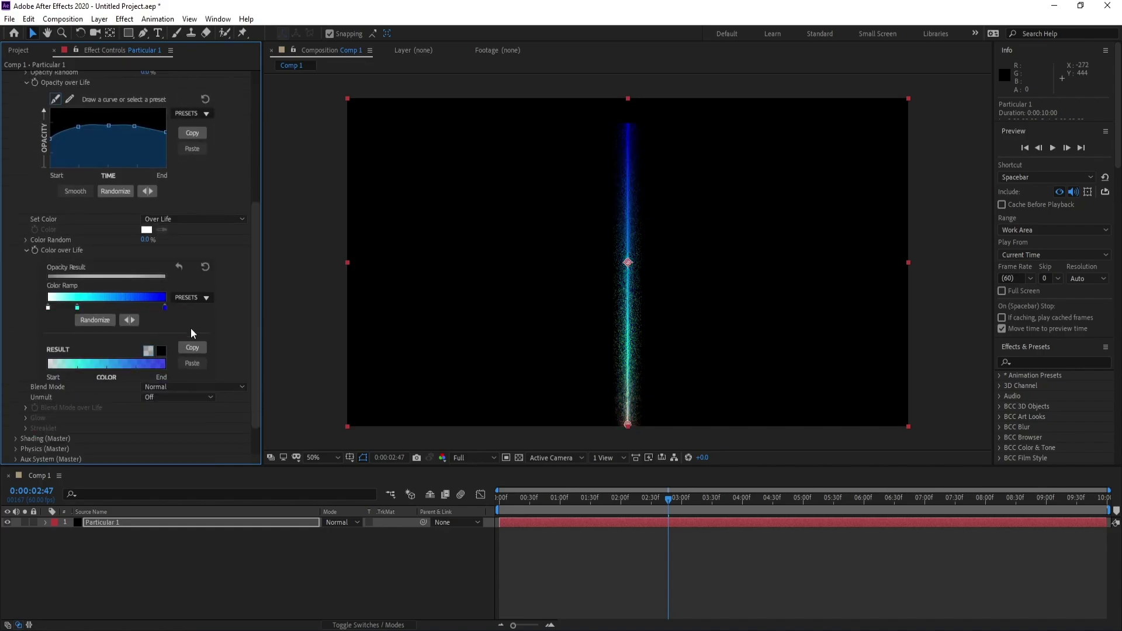
{"action": "scroll", "coordinate": [156, 376], "scroll_direction": "down", "scroll_amount": 2}
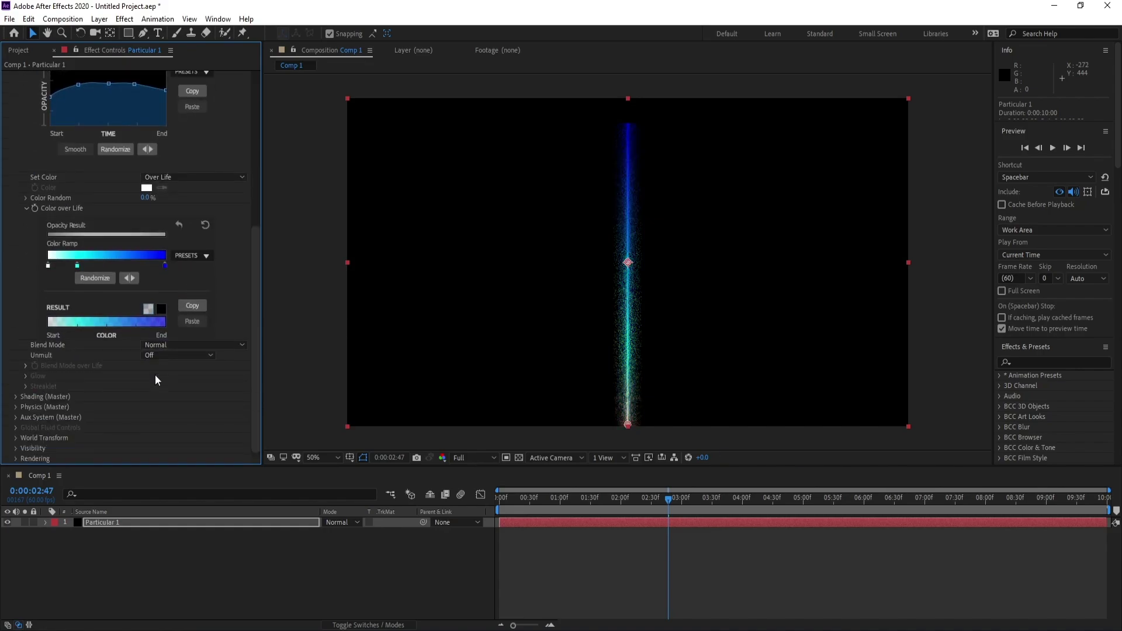
- In the Air Turbulence Field, set Affect Position to 1000
{"action": "left_click", "coordinate": [16, 405]}
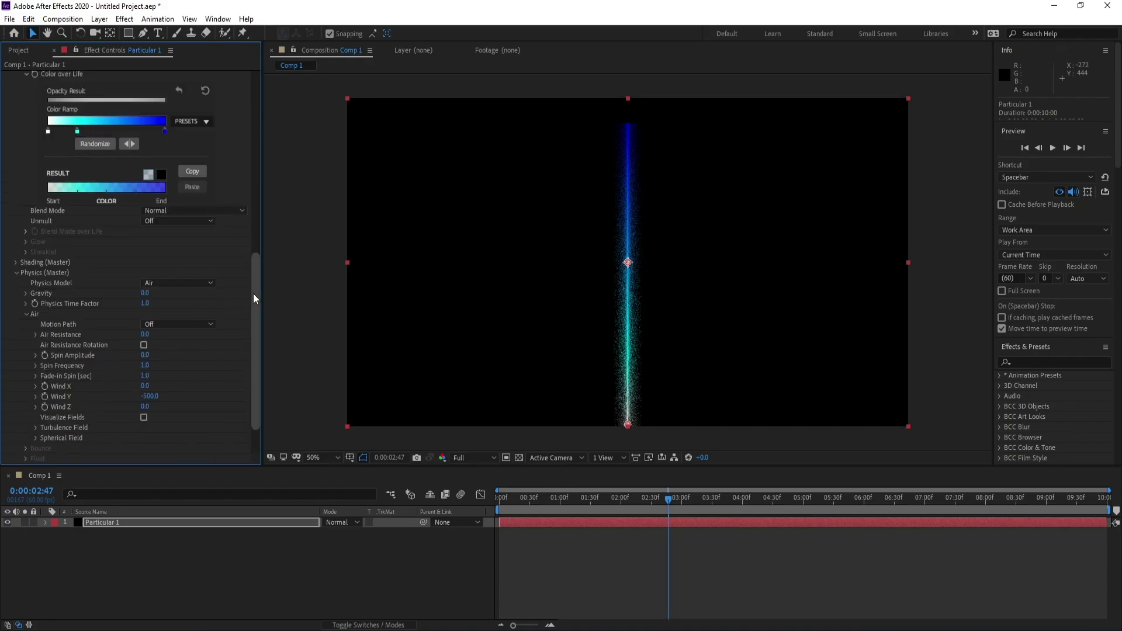
{"action": "left_click_drag", "start_coordinate": [253, 294], "coordinate": [254, 310]}
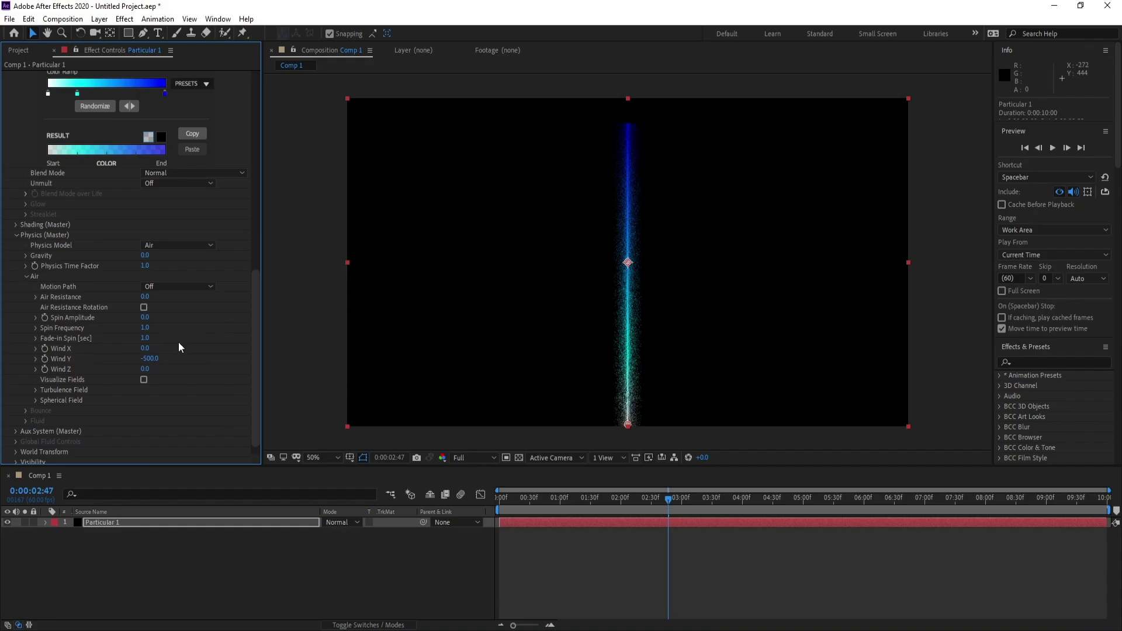
{"action": "left_click", "coordinate": [34, 388]}
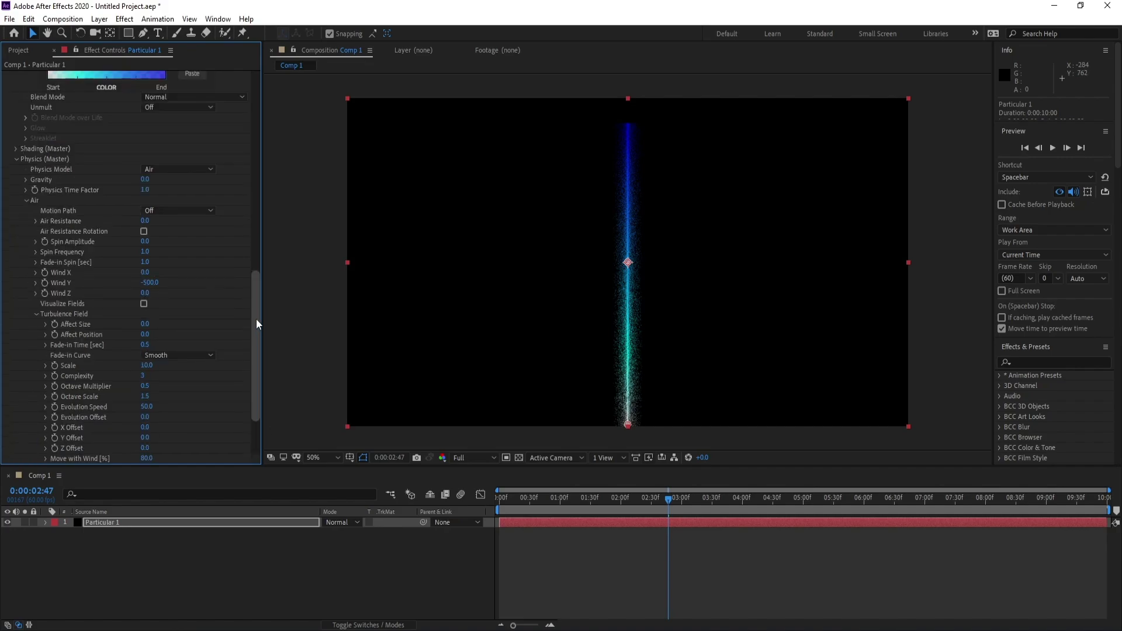
{"action": "mouse_move", "coordinate": [256, 318]}
{"action": "left_mouse_down"}
{"action": "mouse_move", "coordinate": [259, 338]}
{"action": "mouse_move", "coordinate": [259, 327]}
{"action": "left_mouse_up"}
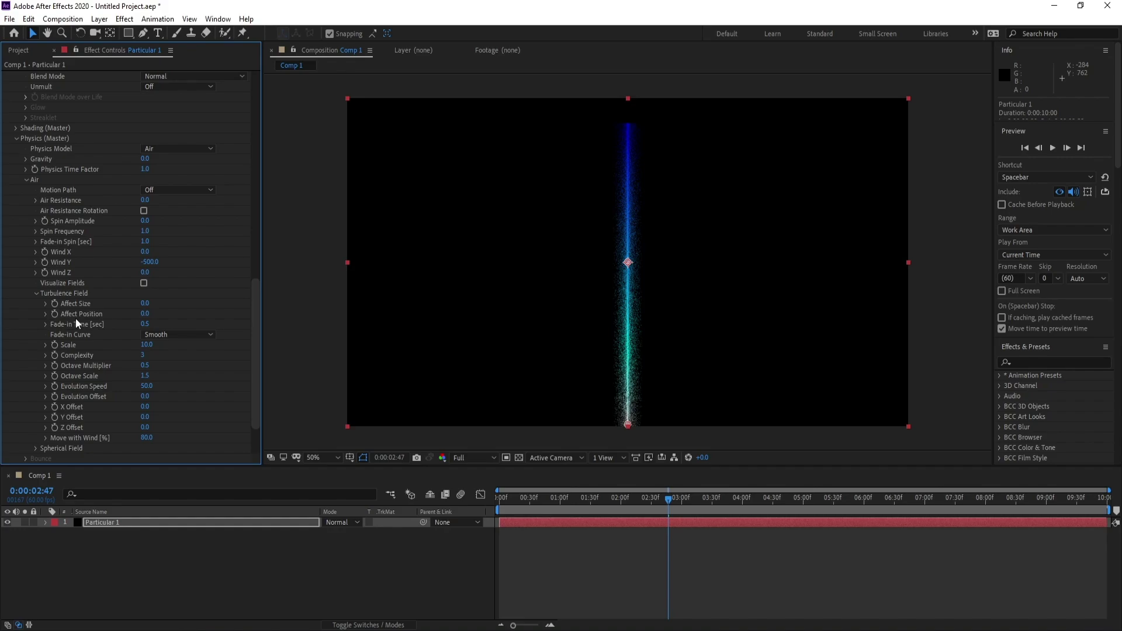
{"action": "left_click", "coordinate": [145, 314]}
{"action": "type", "text": "1000"}
{"action": "key", "text": "Return"}
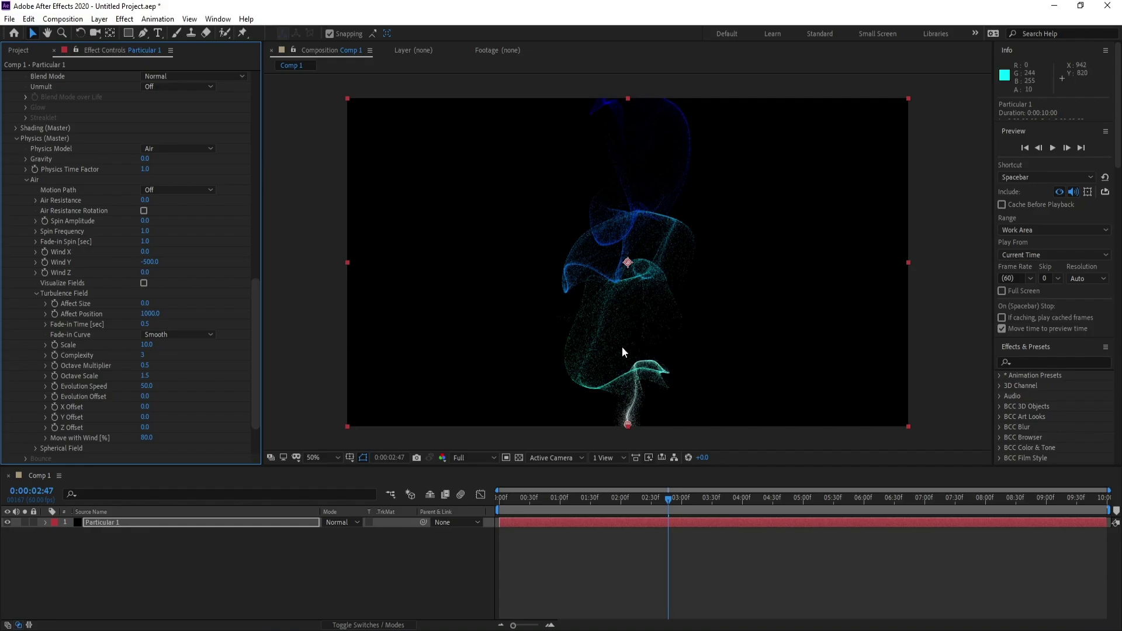
- Set Octave Multiplier 1.0, Fade-in Time 1.0 and Move with Wind 100%
{"action": "left_click_drag", "start_coordinate": [613, 252], "coordinate": [613, 256]}
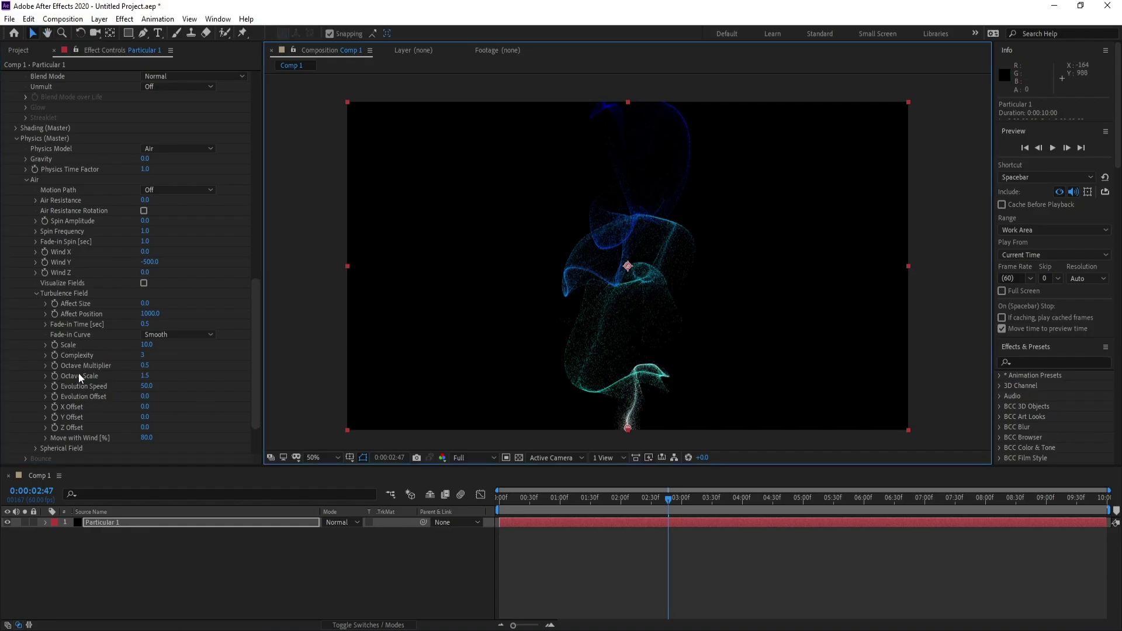
{"action": "left_click", "coordinate": [147, 365]}
{"action": "type", "text": "1"}
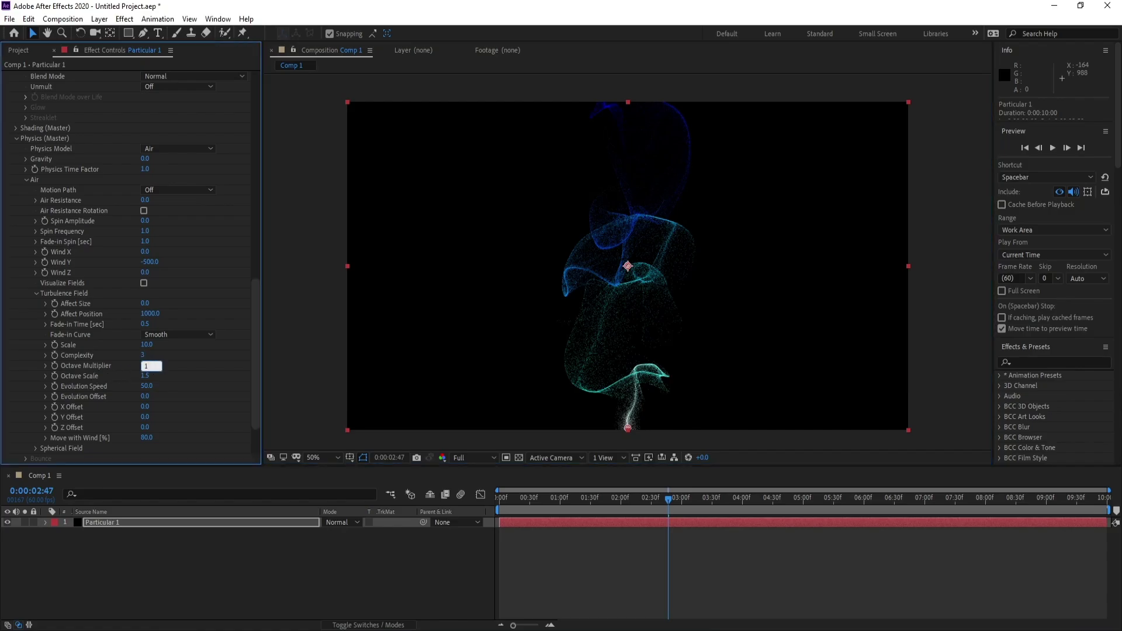
{"action": "key", "text": "Return"}
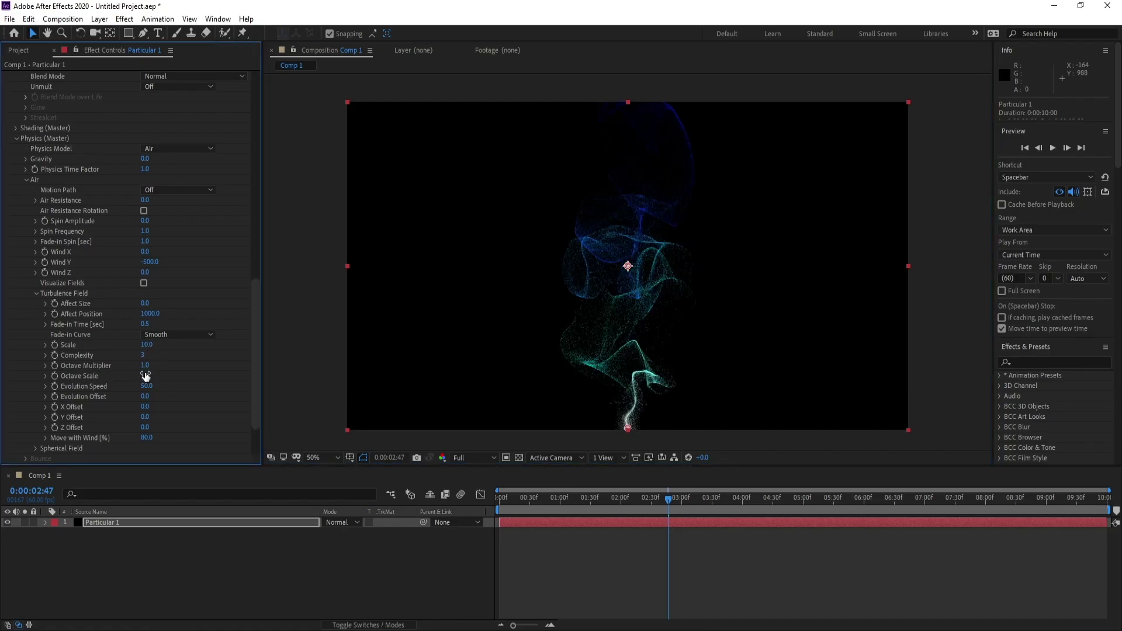
{"action": "left_click", "coordinate": [145, 324]}
{"action": "type", "text": "1"}
{"action": "key", "text": "Return"}
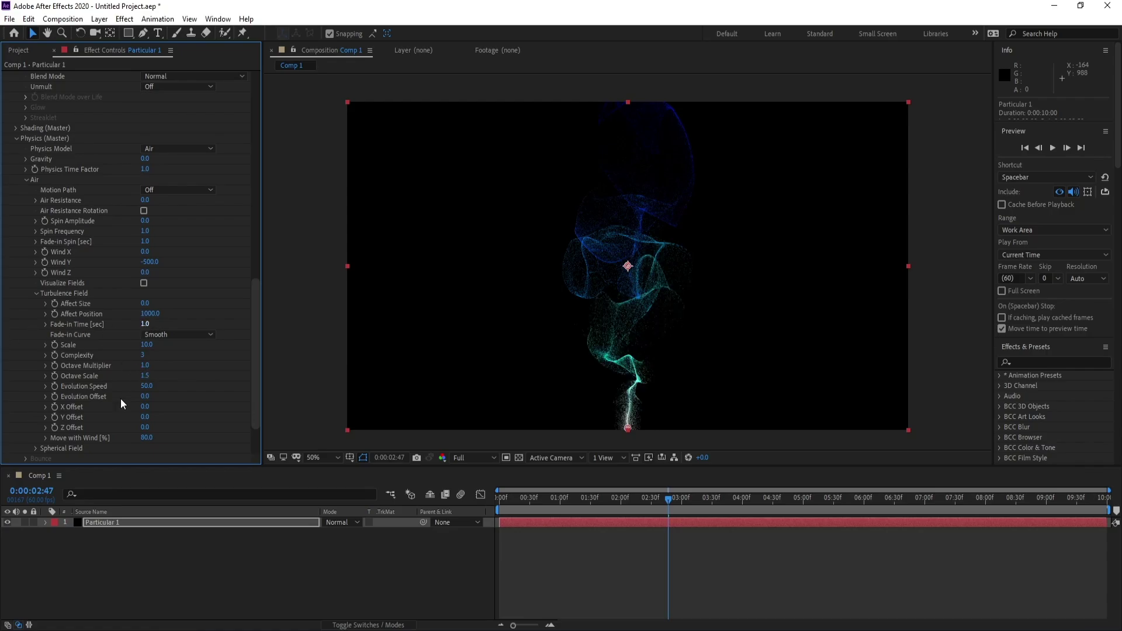
{"action": "left_click", "coordinate": [146, 438]}
{"action": "type", "text": "1"}
{"action": "key", "text": "Return"}
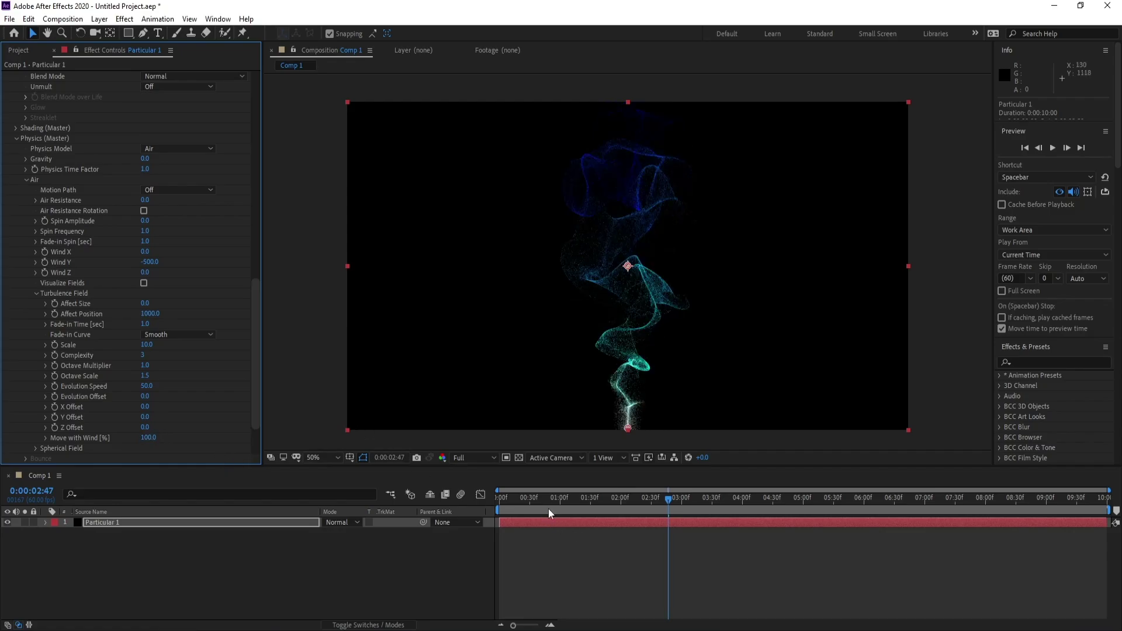
{"action": "left_click_drag", "start_coordinate": [548, 513], "coordinate": [485, 504]}
- Preview the smoke animation from the start, stopping at 0:00:01:47
{"action": "key", "text": "space"}
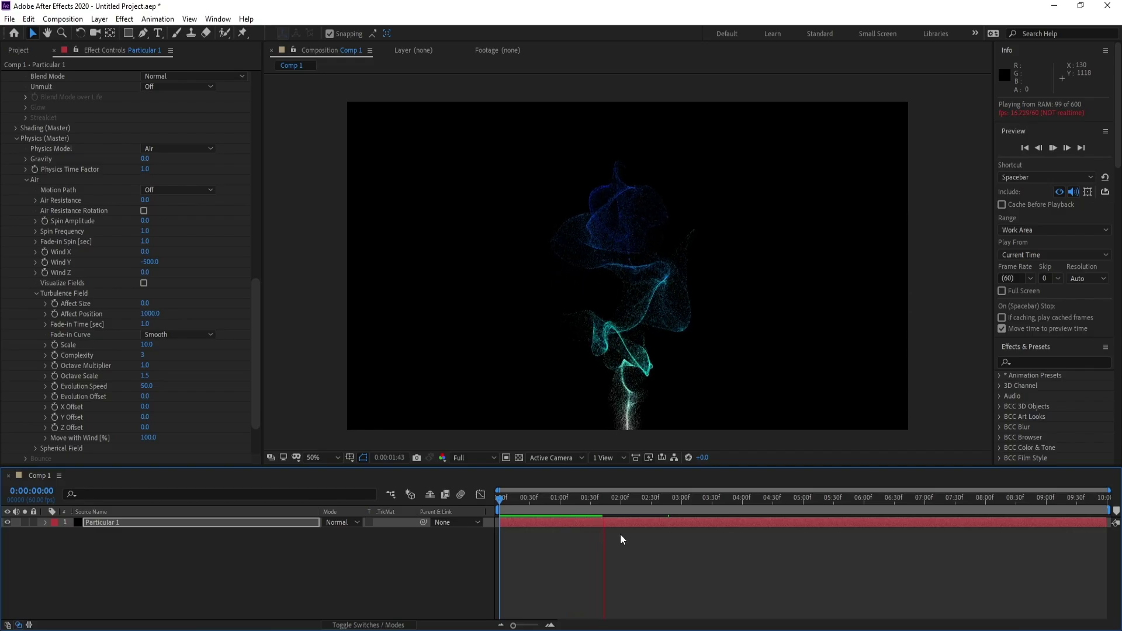
{"action": "left_click", "coordinate": [125, 518]}
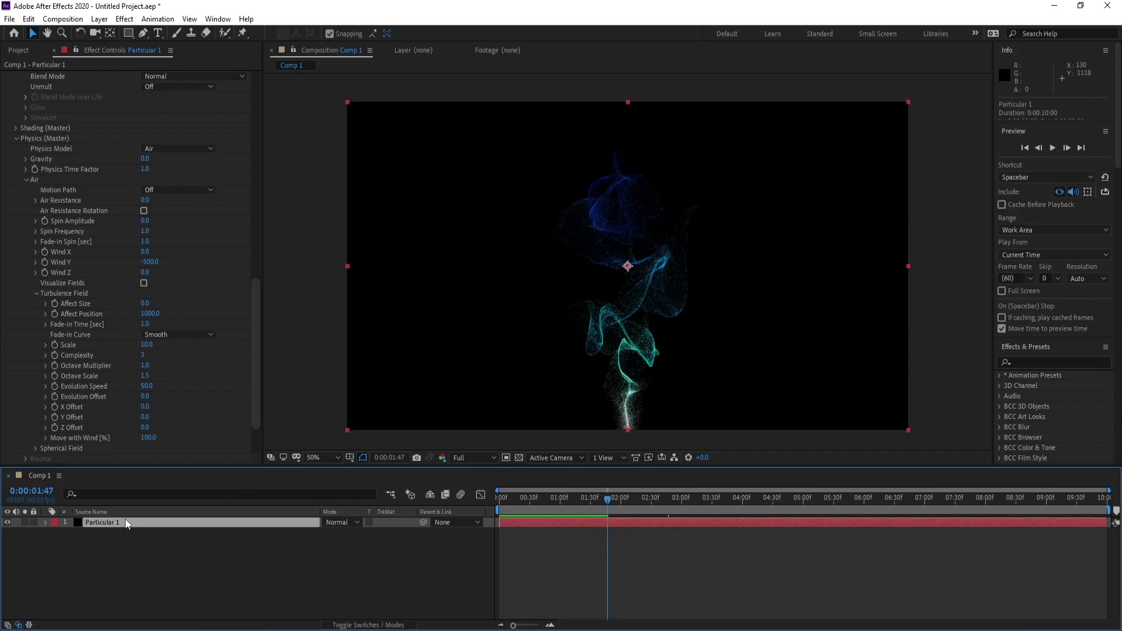
- Add a Stylize > Glow effect to the Particular 1 layer
{"action": "left_click", "coordinate": [128, 23]}
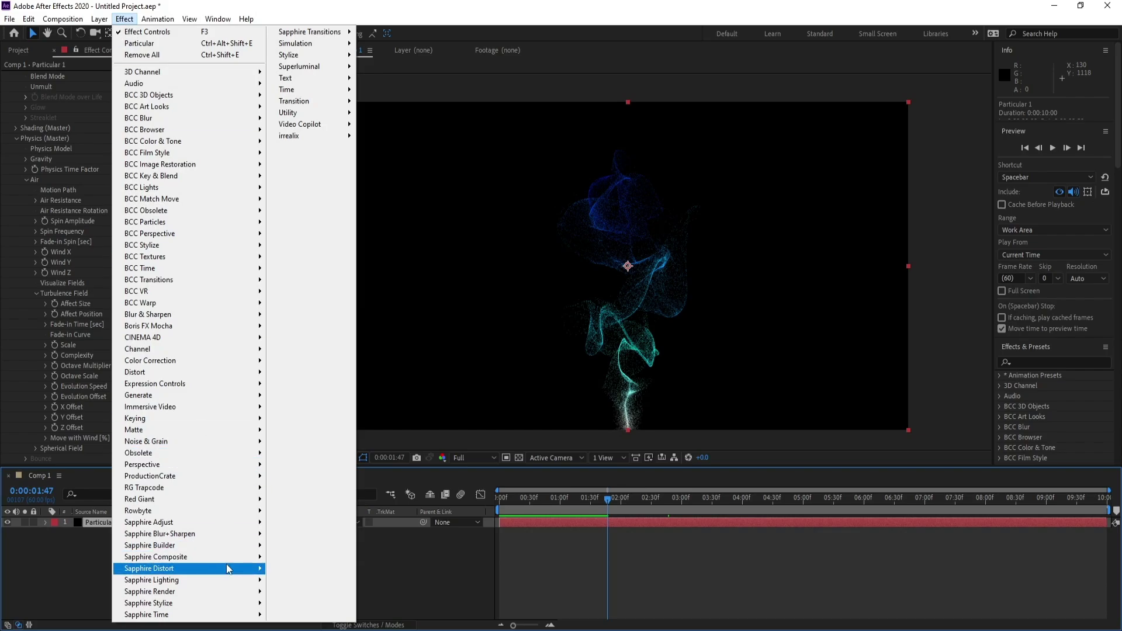
{"action": "mouse_move", "coordinate": [338, 59]}
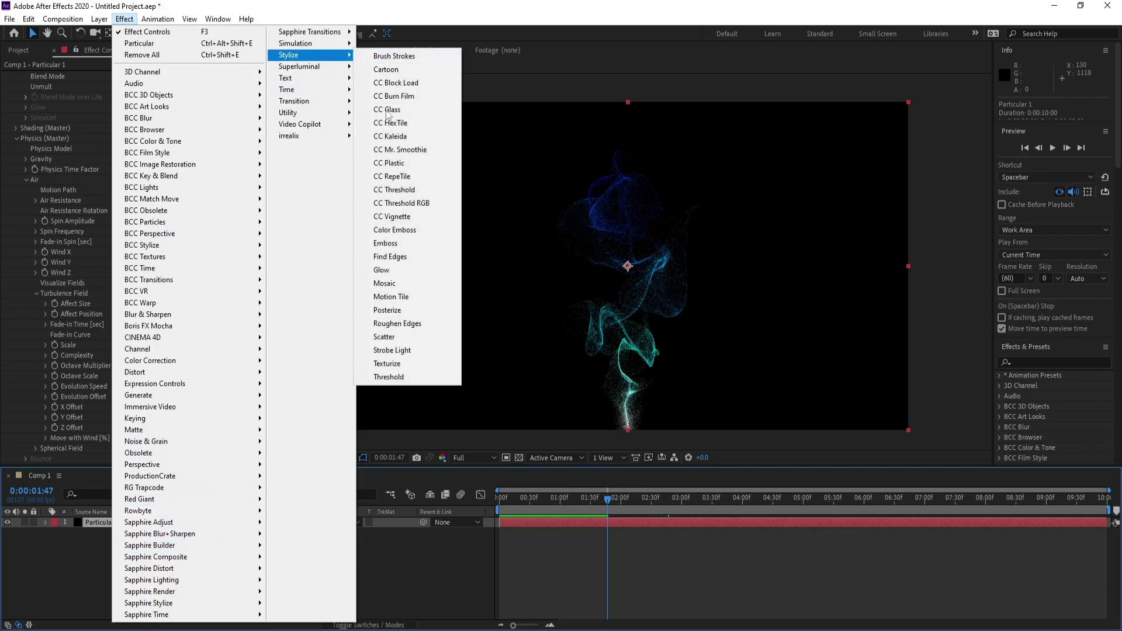
{"action": "left_click", "coordinate": [397, 274]}
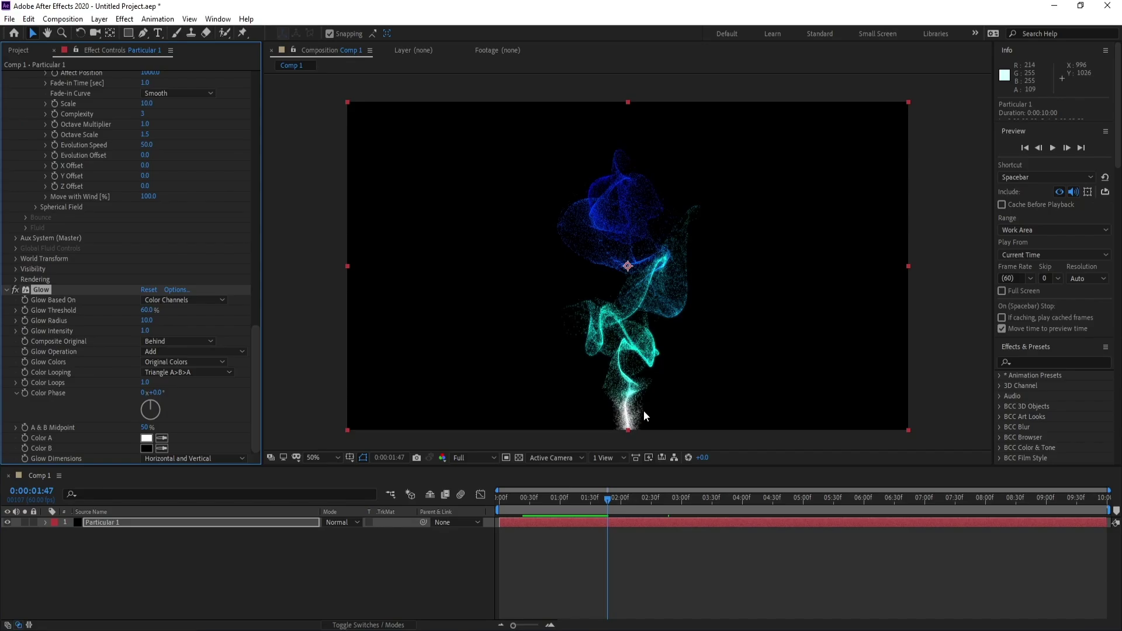
{"action": "scroll", "coordinate": [135, 292], "scroll_direction": "up", "scroll_amount": 10}
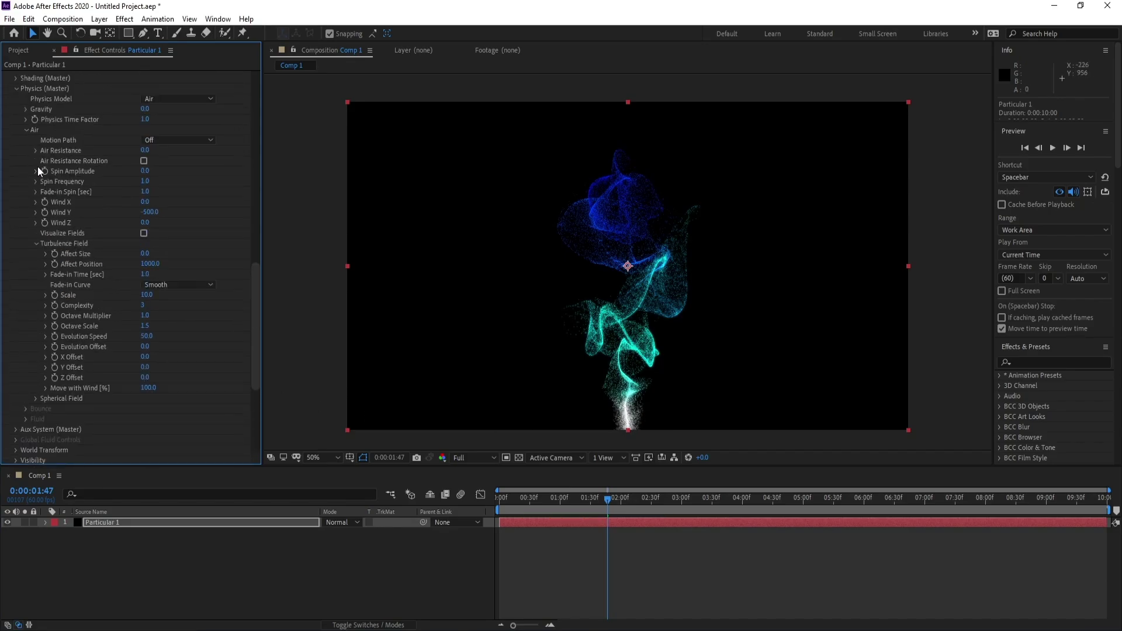
{"action": "scroll", "coordinate": [19, 122], "scroll_direction": "up", "scroll_amount": 15}
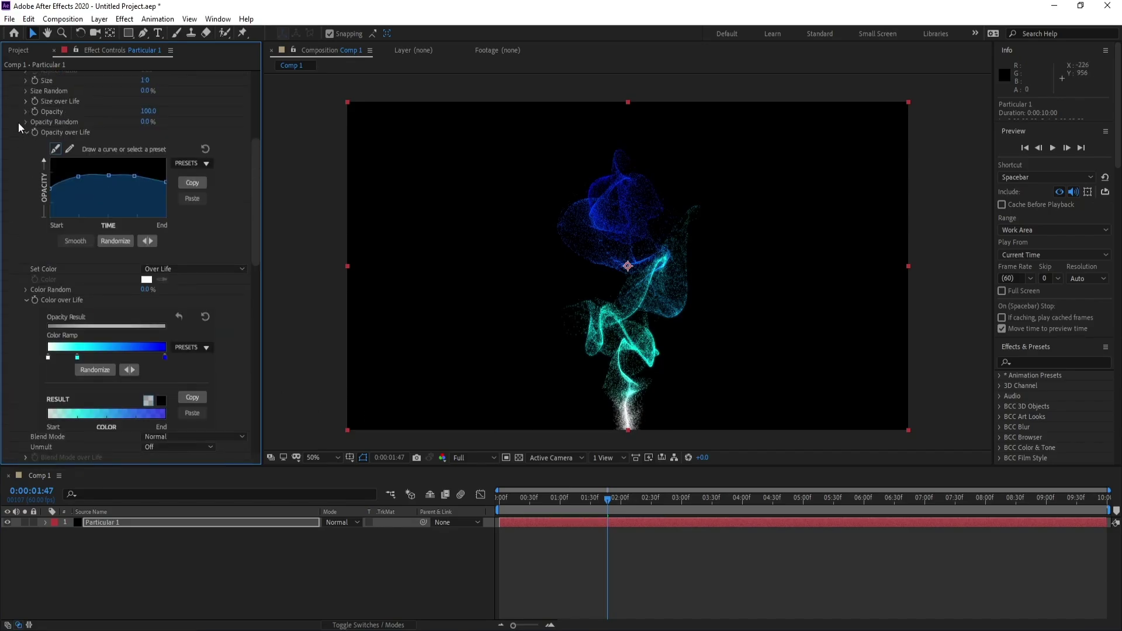
{"action": "left_click", "coordinate": [6, 76]}
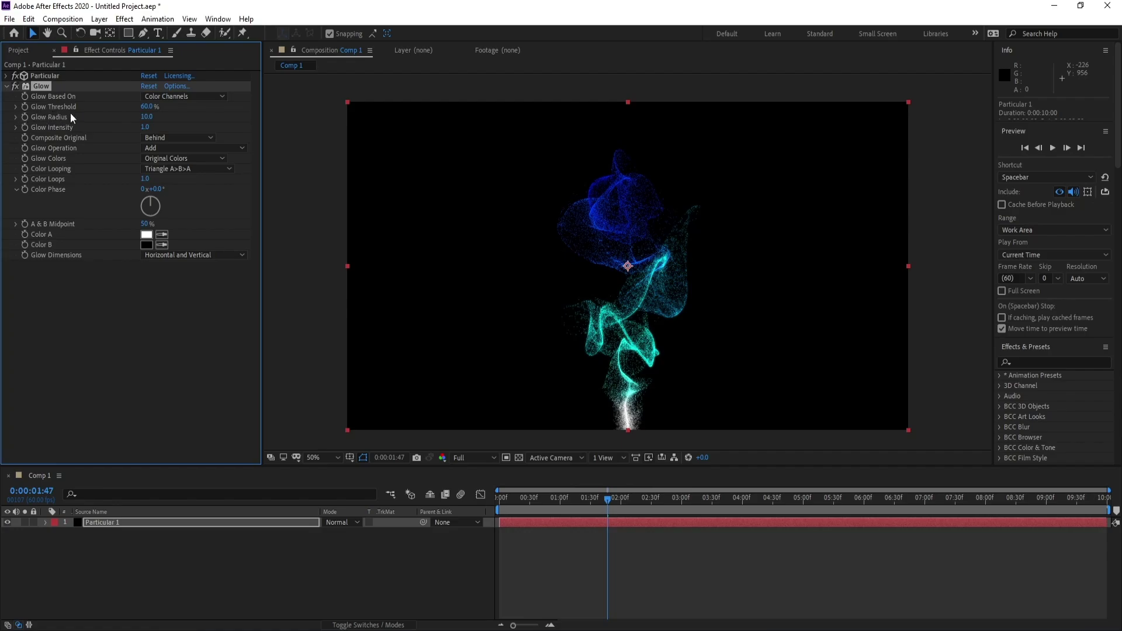
- Set Glow Threshold to 73% and Glow Radius to 54, then duplicate the Glow
{"action": "left_click", "coordinate": [145, 108]}
{"action": "type", "text": "73"}
{"action": "key", "text": "Return"}
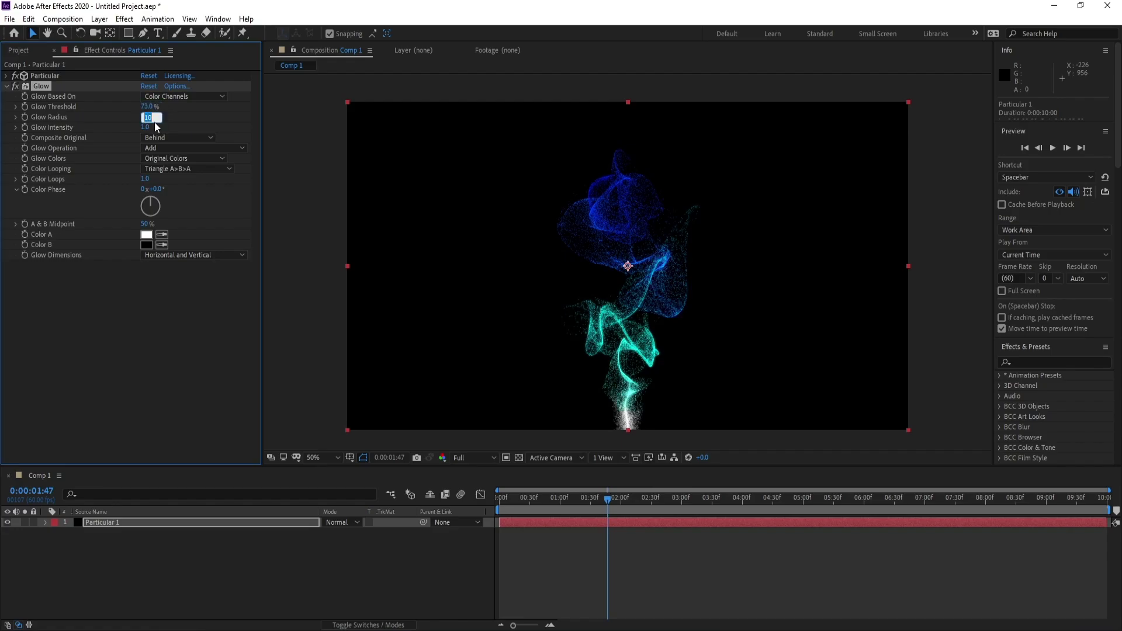
{"action": "left_click_drag", "start_coordinate": [158, 118], "coordinate": [165, 119]}
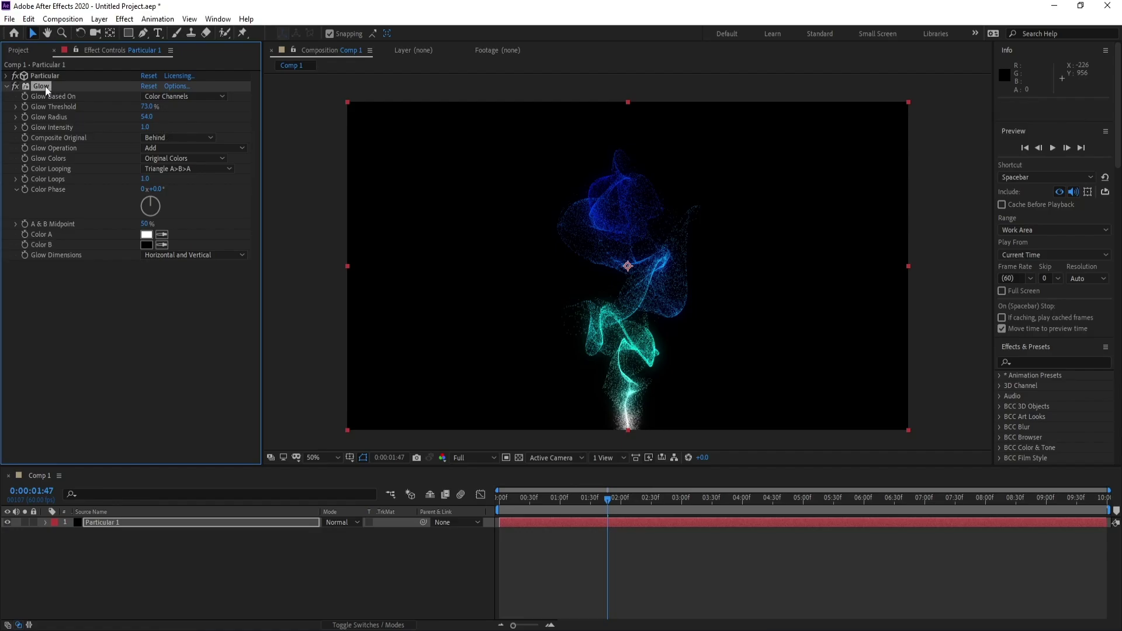
{"action": "key", "text": "ctrl+d"}
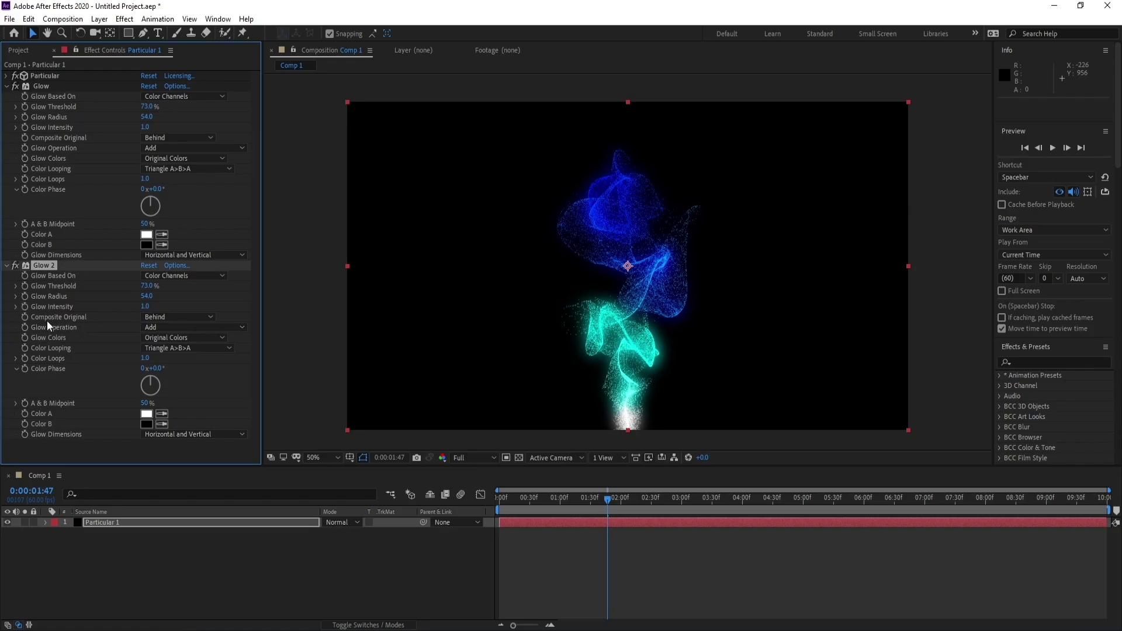
- Set Glow 2's Glow Threshold to 25%
{"action": "left_click", "coordinate": [147, 286]}
{"action": "type", "text": "25"}
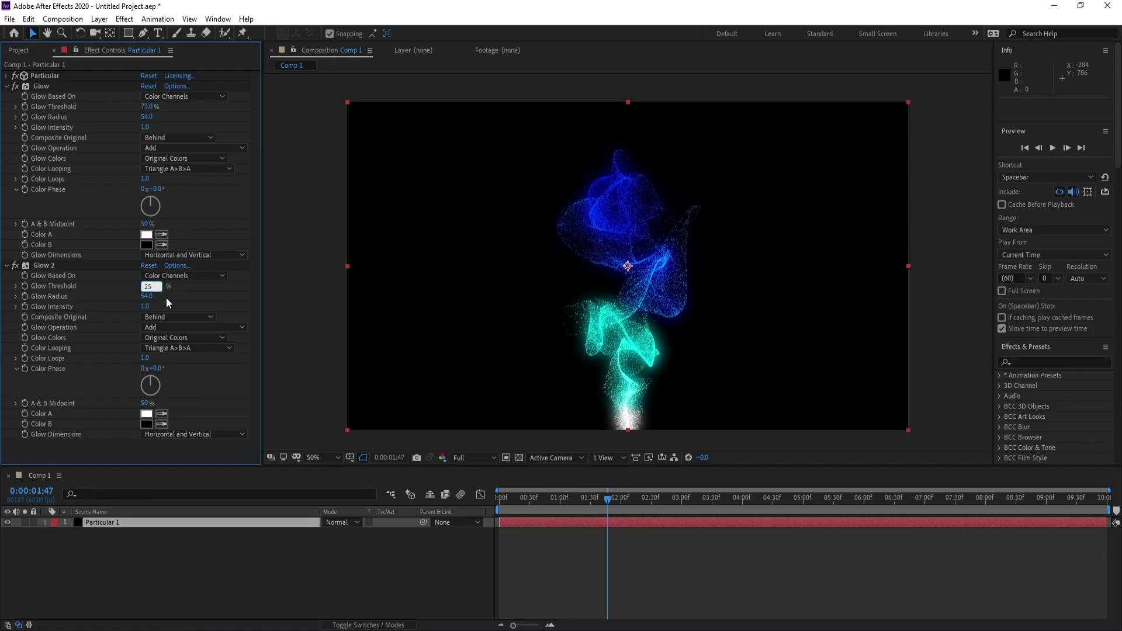
{"action": "key", "text": "Return"}
{"action": "left_click_drag", "start_coordinate": [149, 285], "coordinate": [160, 286]}
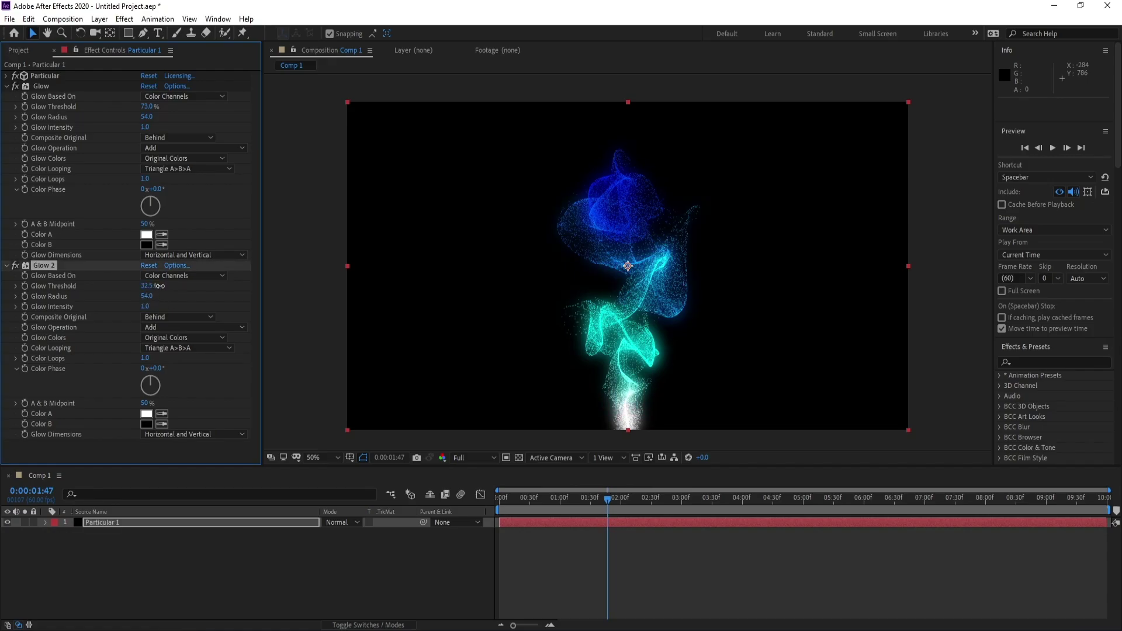
{"action": "left_click", "coordinate": [160, 287]}
{"action": "key", "text": "Return"}
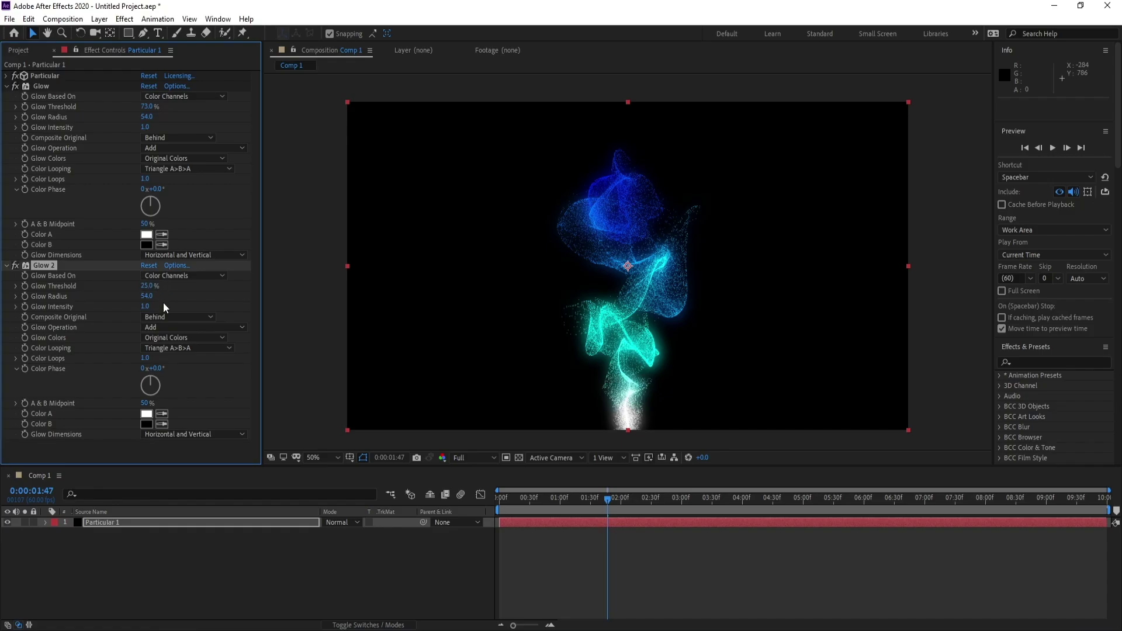
- Give Glow 2 A & B Colors, Sawtooth A>B looping and a 200 Glow Radius
{"action": "left_click", "coordinate": [177, 336]}
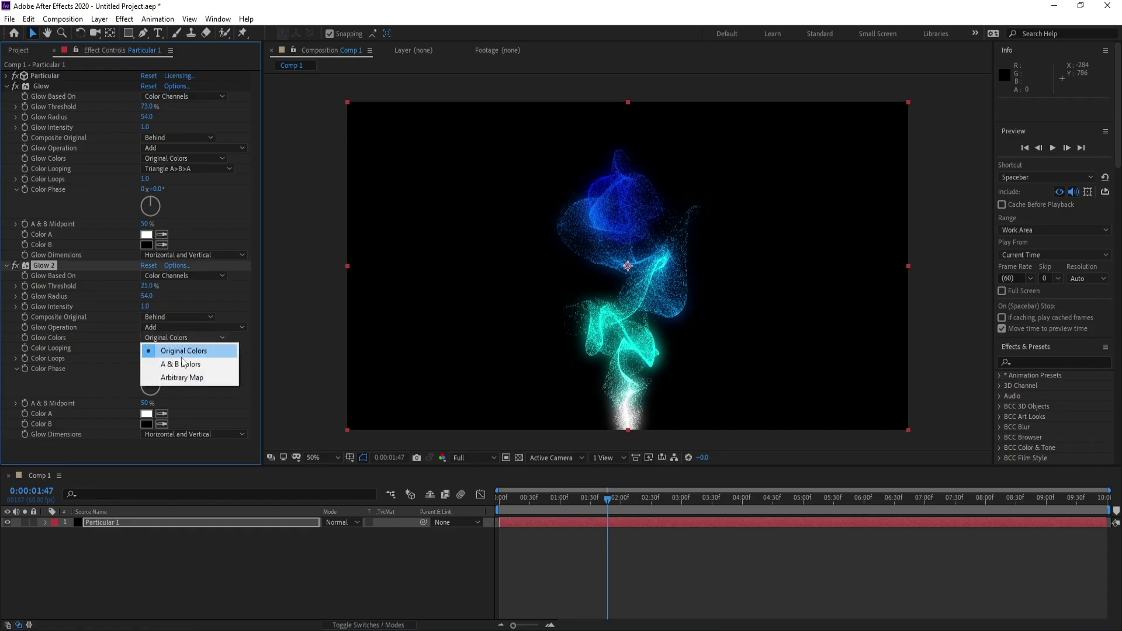
{"action": "left_click", "coordinate": [190, 366]}
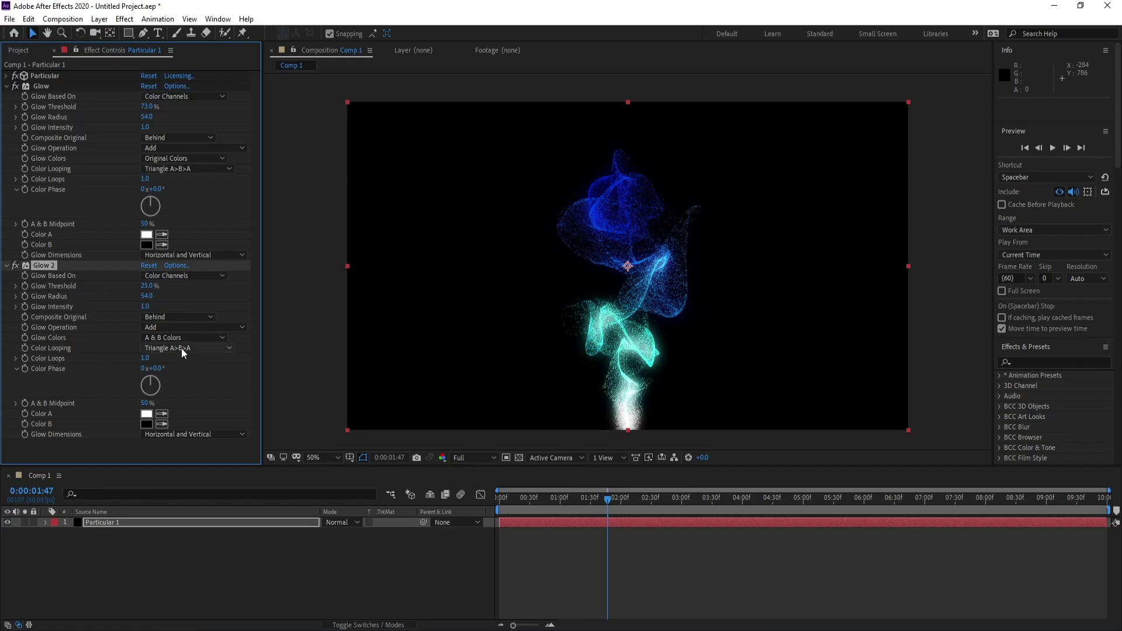
{"action": "left_click", "coordinate": [181, 348]}
{"action": "left_click", "coordinate": [188, 361]}
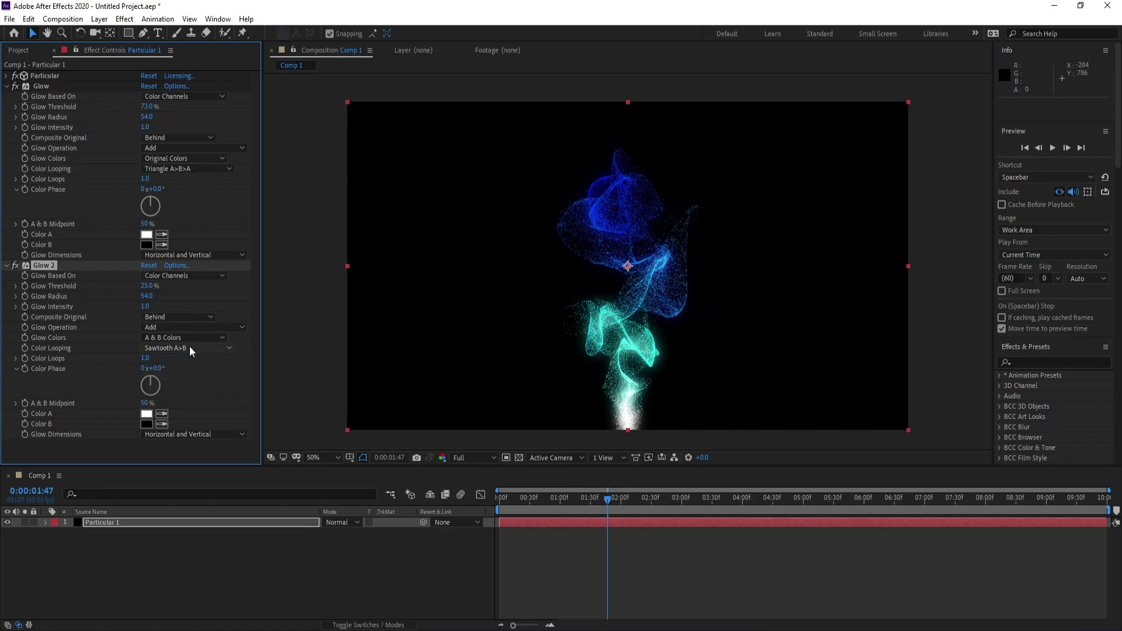
{"action": "left_click_drag", "start_coordinate": [146, 296], "coordinate": [326, 319]}
{"action": "left_click", "coordinate": [149, 297]}
{"action": "type", "text": "200"}
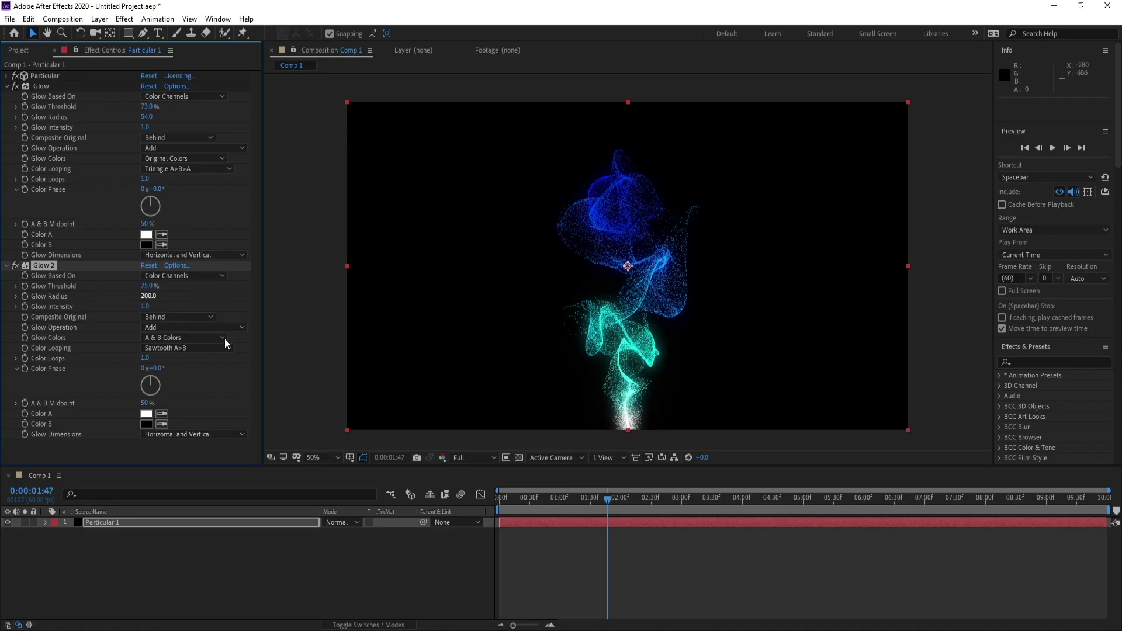
{"action": "key", "text": "Return"}
- Collapse both Glow effects and select the Particular 1 layer
{"action": "left_click", "coordinate": [7, 86]}
{"action": "left_click", "coordinate": [7, 97]}
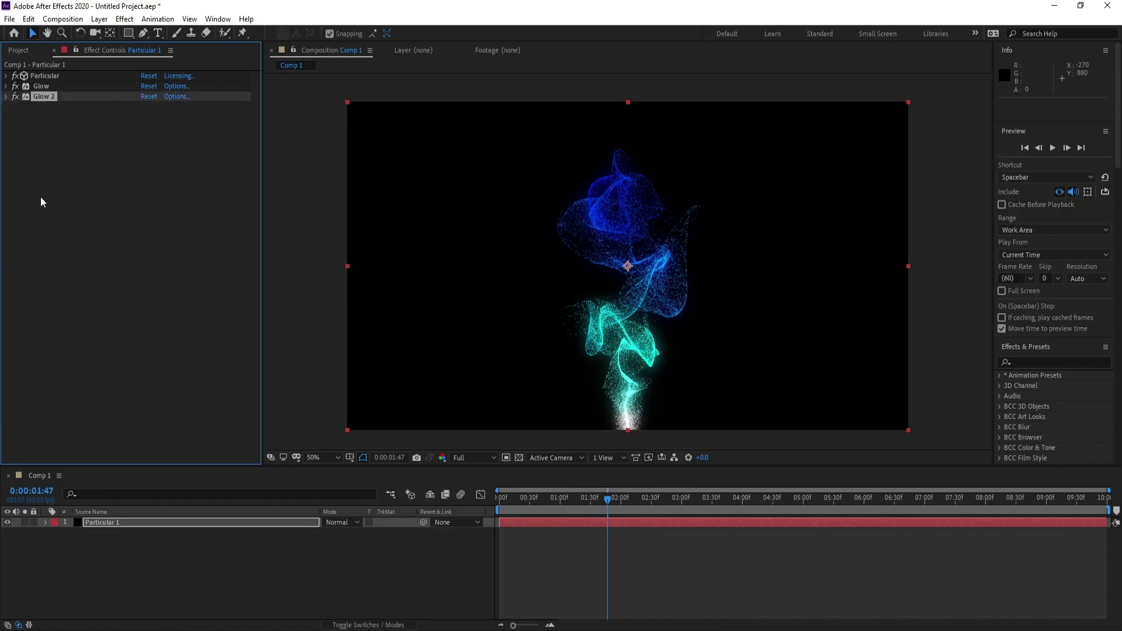
{"action": "left_click", "coordinate": [41, 196]}
{"action": "left_click", "coordinate": [135, 525]}
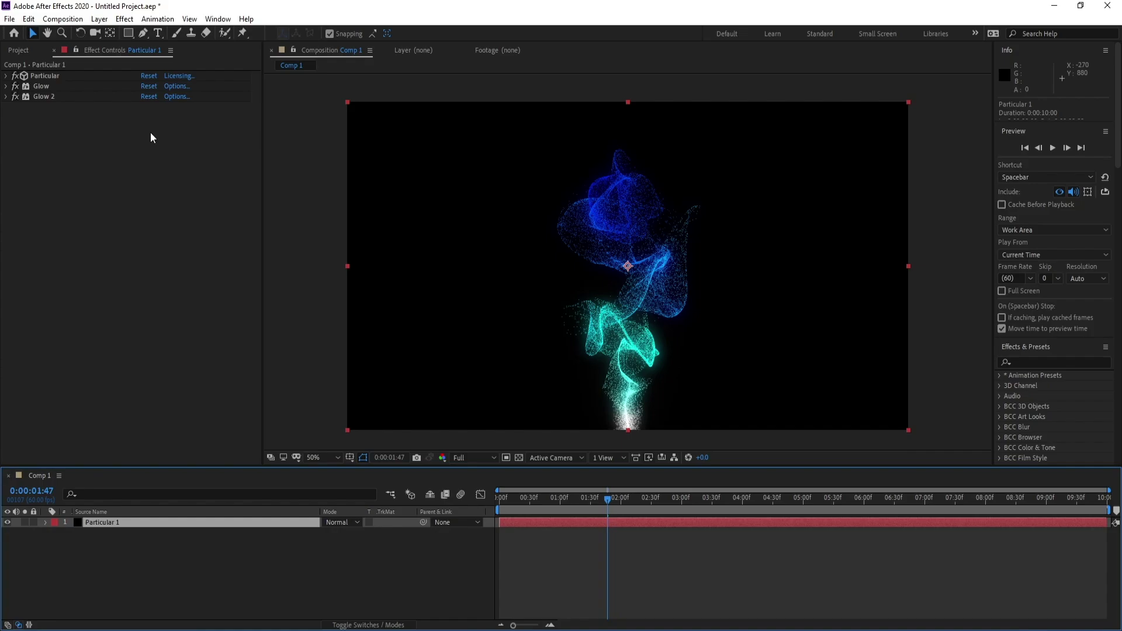
- Add a Curves effect to Particular 1 and bend the RGB curve into an S-shape
{"action": "left_click", "coordinate": [125, 19]}
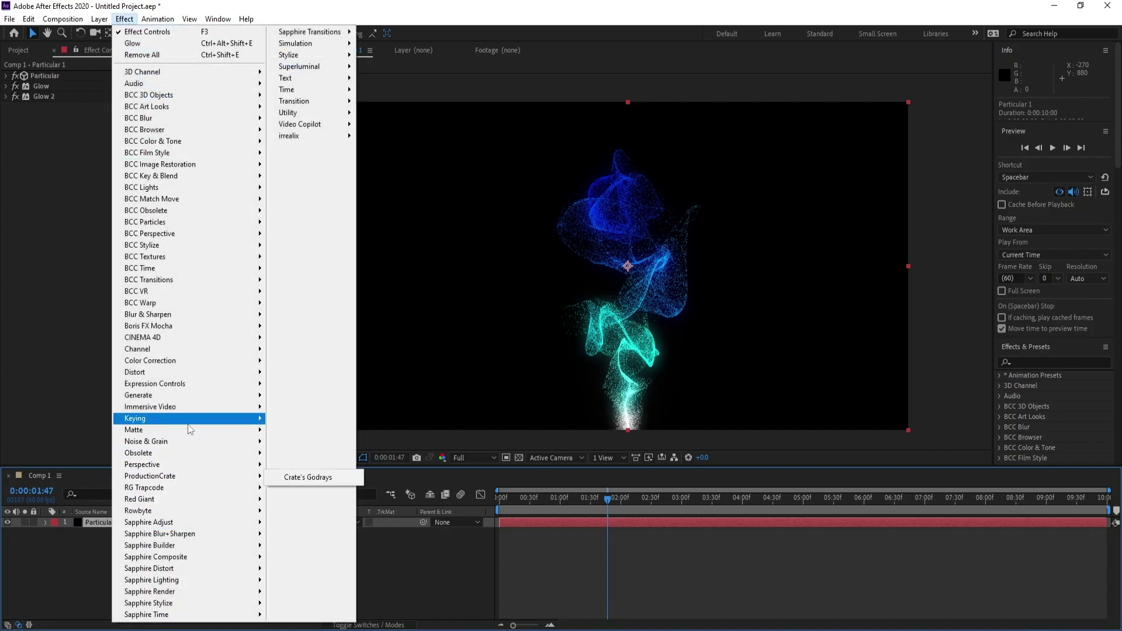
{"action": "mouse_move", "coordinate": [203, 357]}
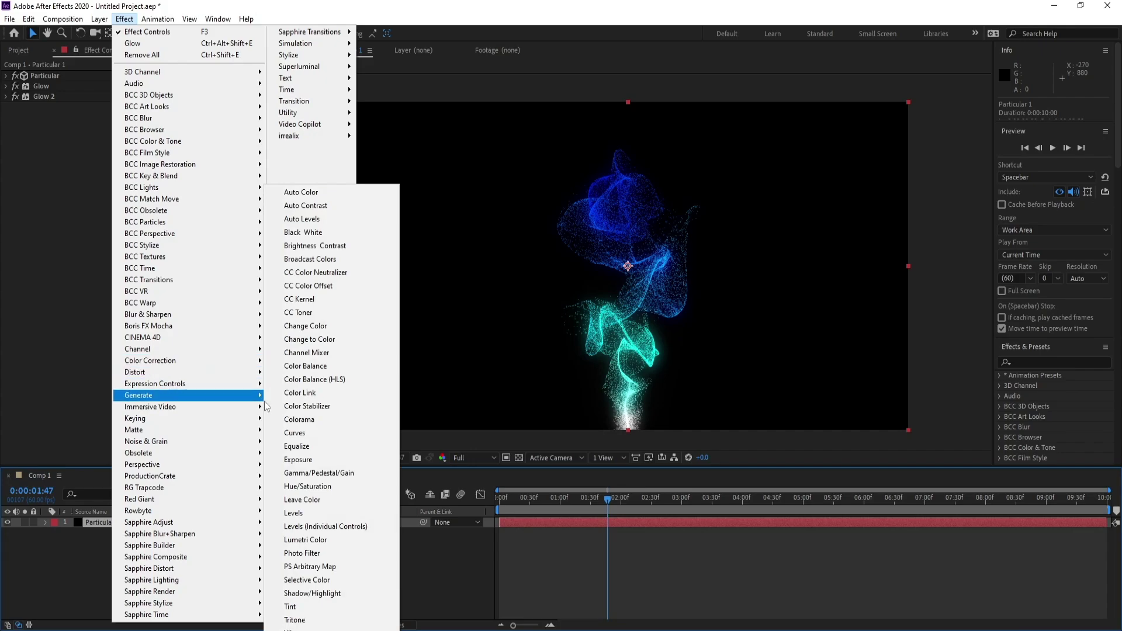
{"action": "left_click", "coordinate": [295, 433]}
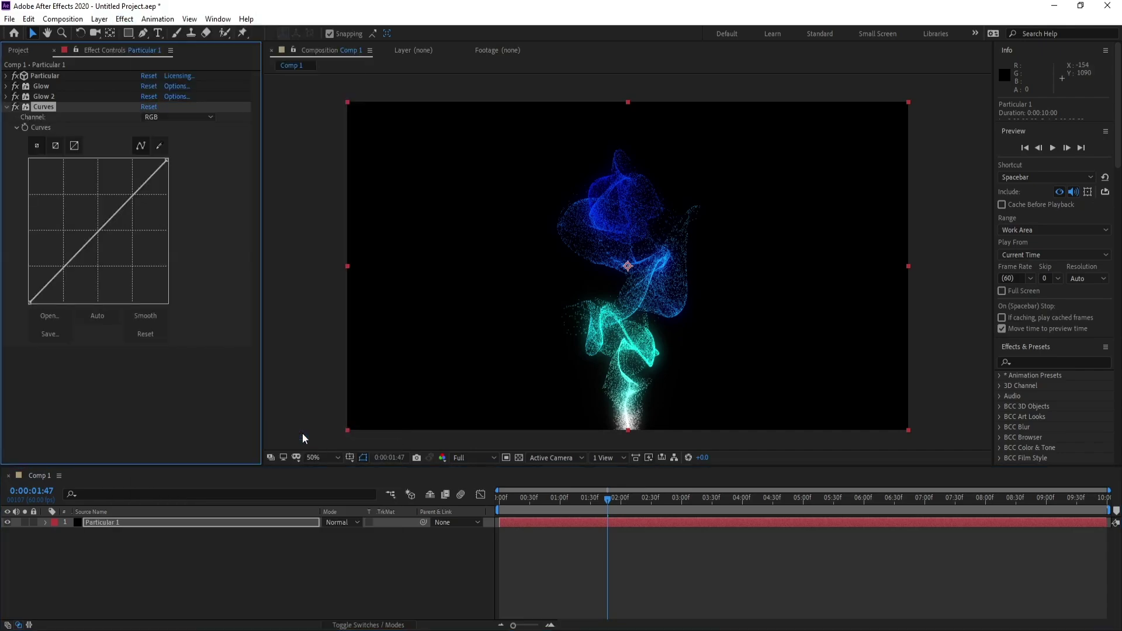
{"action": "left_click_drag", "start_coordinate": [124, 205], "coordinate": [119, 199]}
{"action": "left_click_drag", "start_coordinate": [73, 243], "coordinate": [78, 261]}
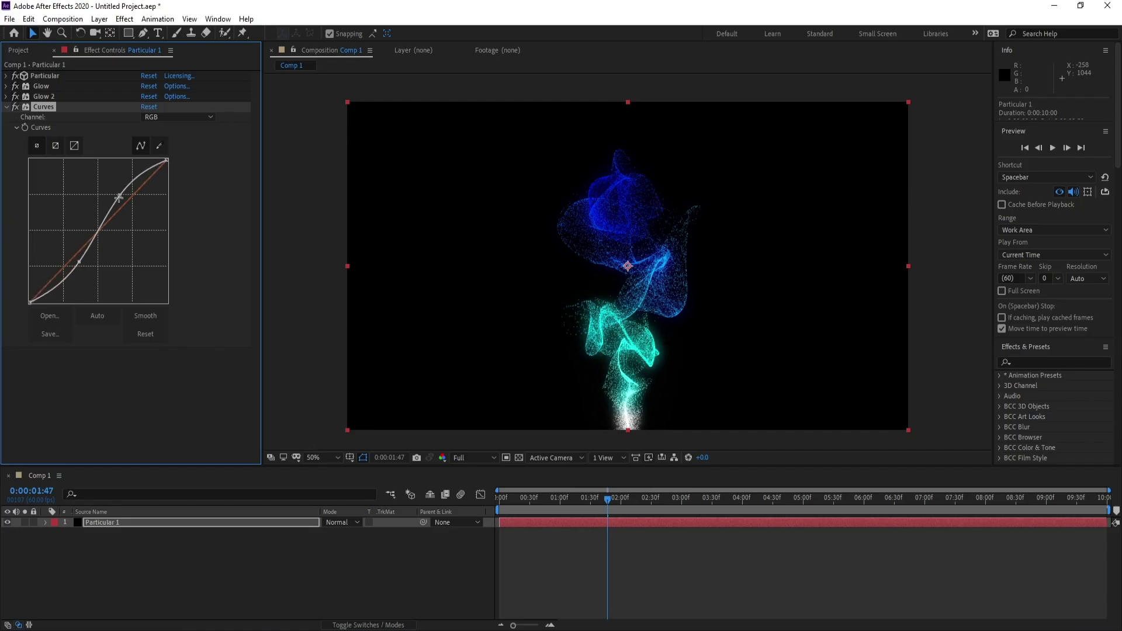
- Switch Curves to the Alpha channel and raise its curve to brighten the particles
{"action": "left_click", "coordinate": [171, 117]}
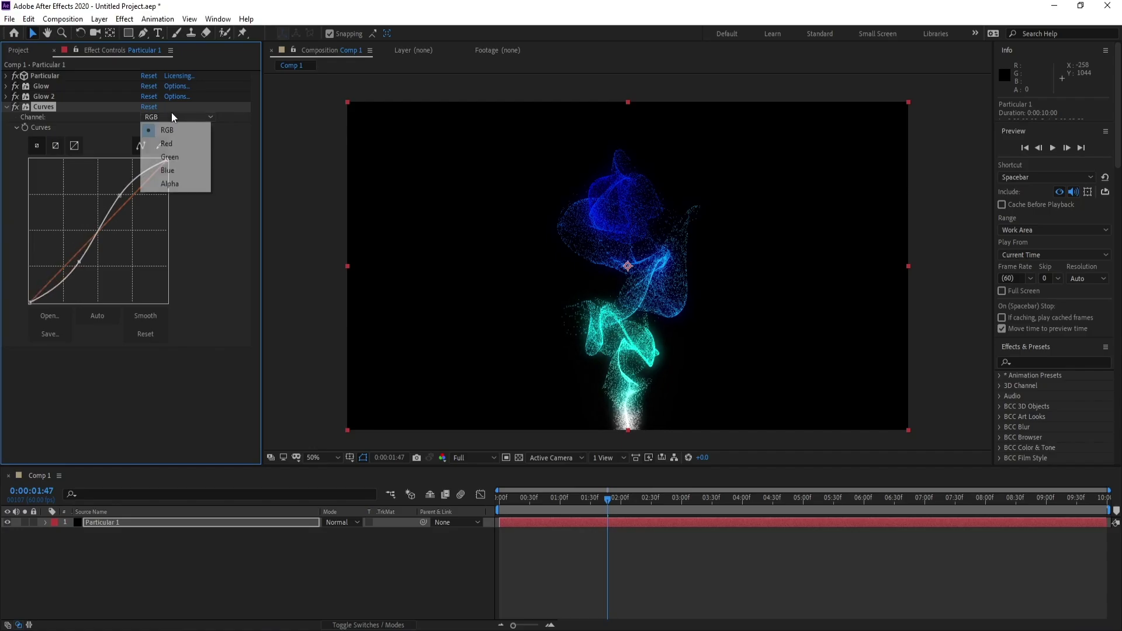
{"action": "left_click", "coordinate": [176, 185]}
{"action": "left_click_drag", "start_coordinate": [101, 226], "coordinate": [98, 219]}
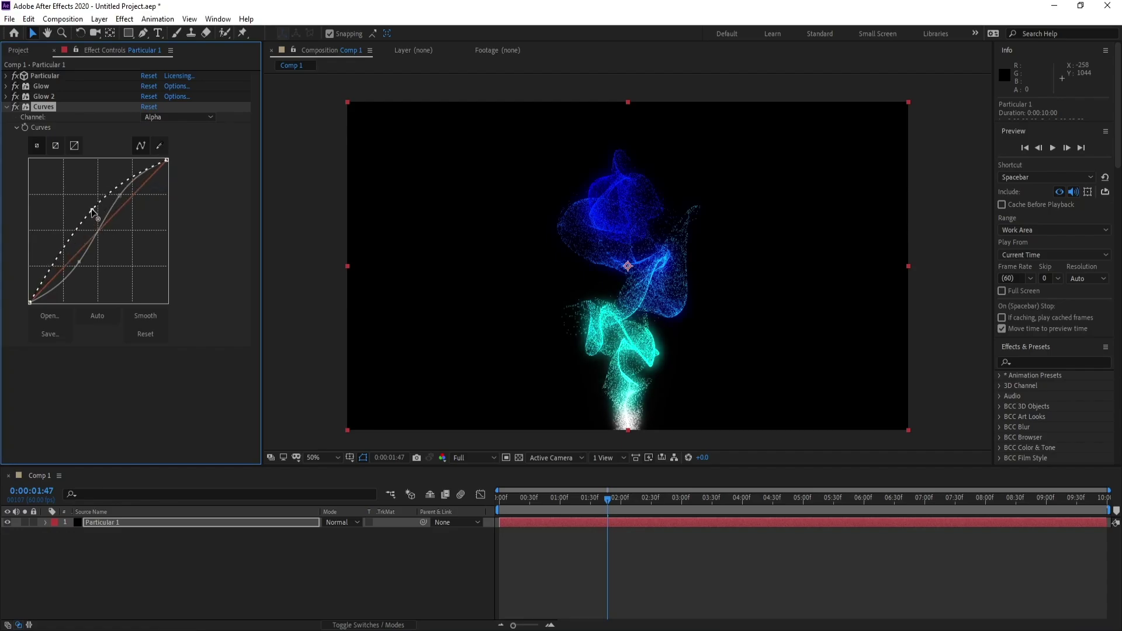
{"action": "left_click", "coordinate": [112, 524]}
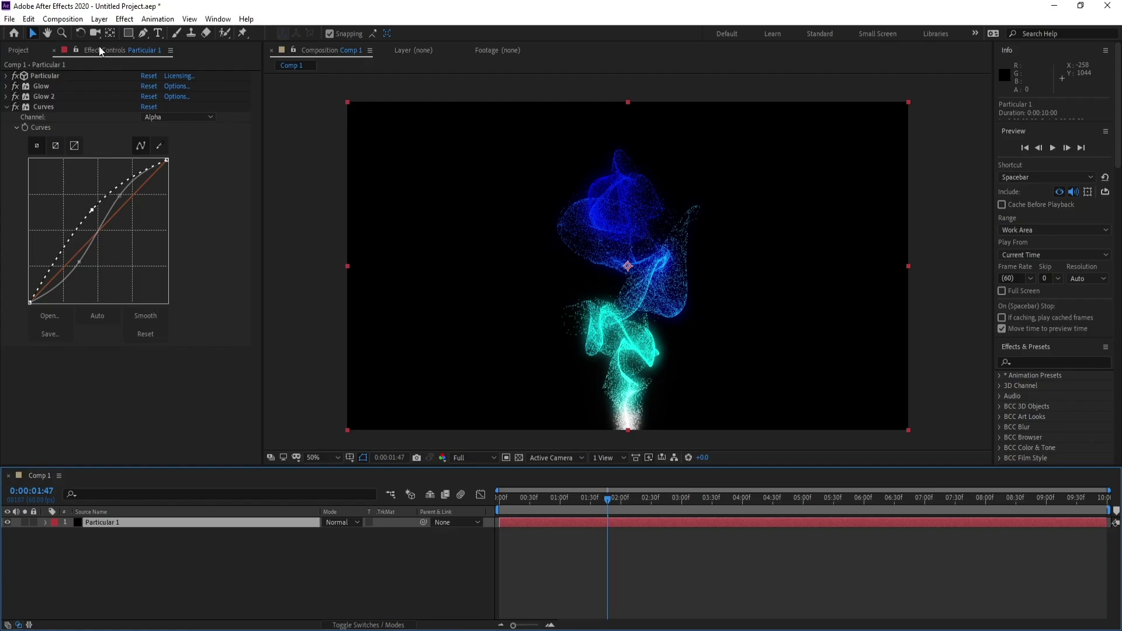
- Create a black solid named Particular 12 and move it below Particular 1
{"action": "left_click", "coordinate": [100, 21]}
{"action": "mouse_move", "coordinate": [117, 32]}
{"action": "left_click", "coordinate": [304, 46]}
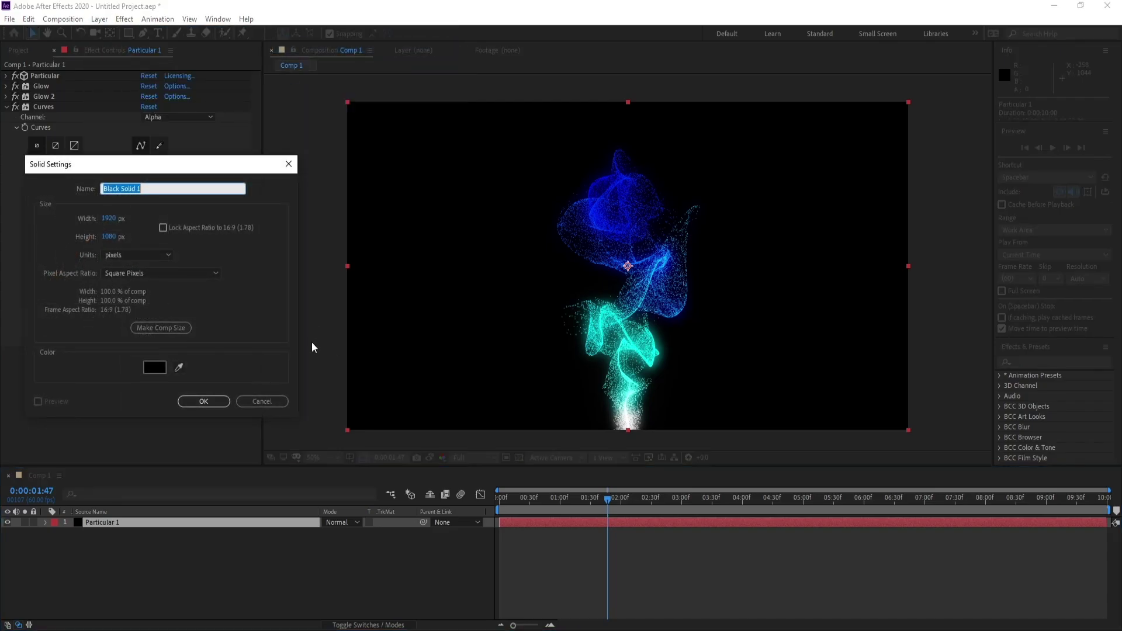
{"action": "type", "text": "Particular 12"}
{"action": "left_click", "coordinate": [197, 402]}
{"action": "left_click_drag", "start_coordinate": [114, 525], "coordinate": [114, 535]}
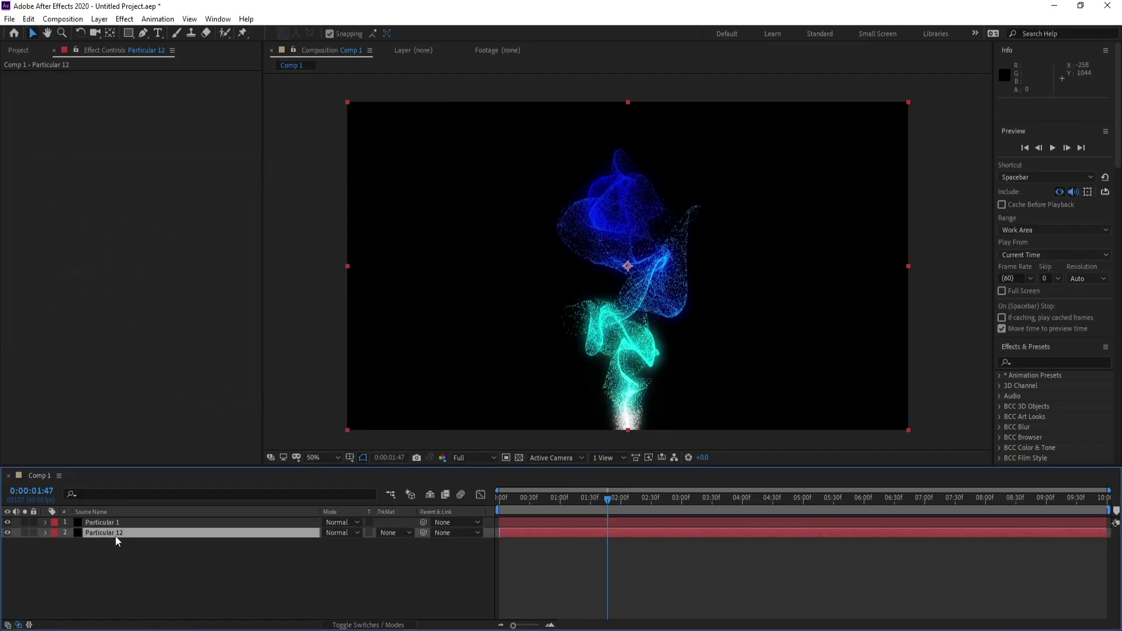
{"action": "left_click", "coordinate": [123, 19]}
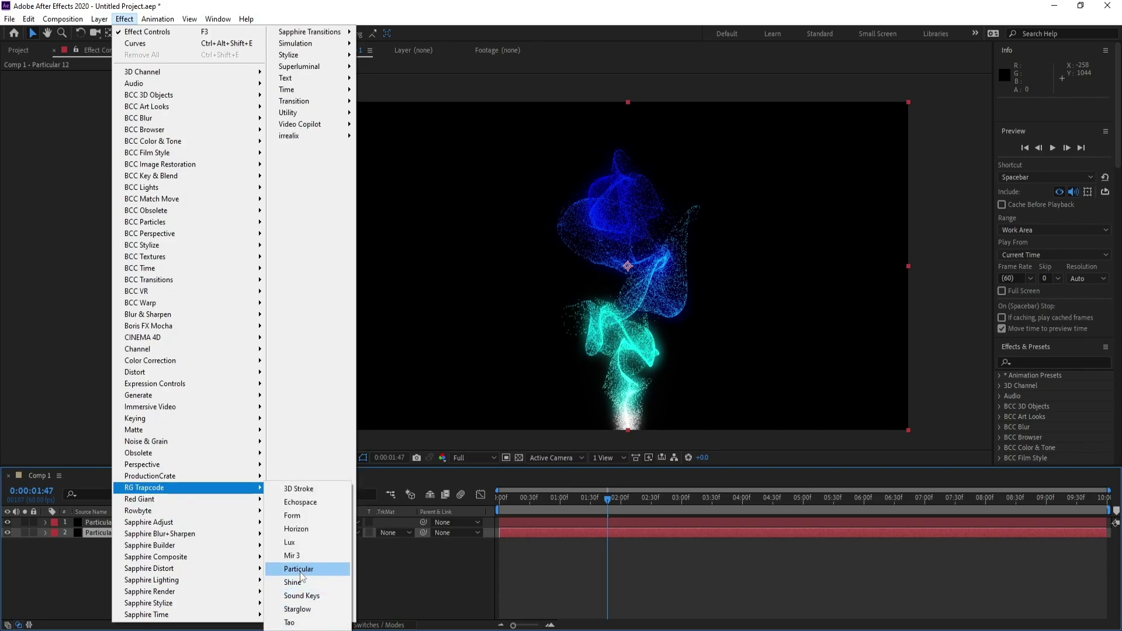
- Apply Trapcode Particular to Particular 12 with a Box emitter and Velocity 0
{"action": "left_click", "coordinate": [295, 569]}
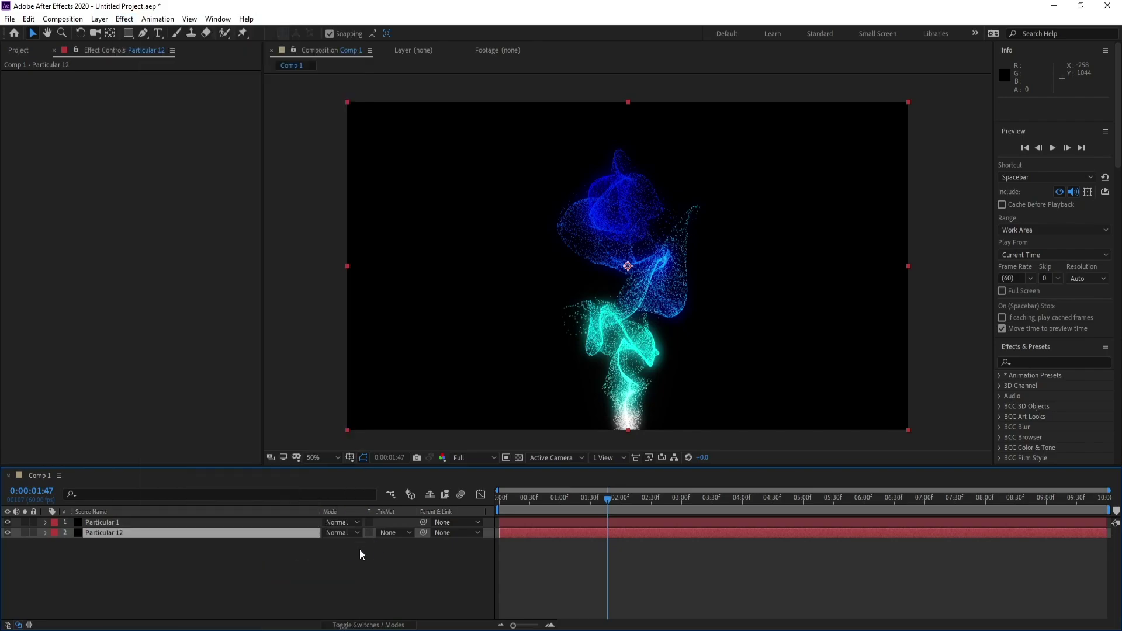
{"action": "left_click", "coordinate": [611, 501]}
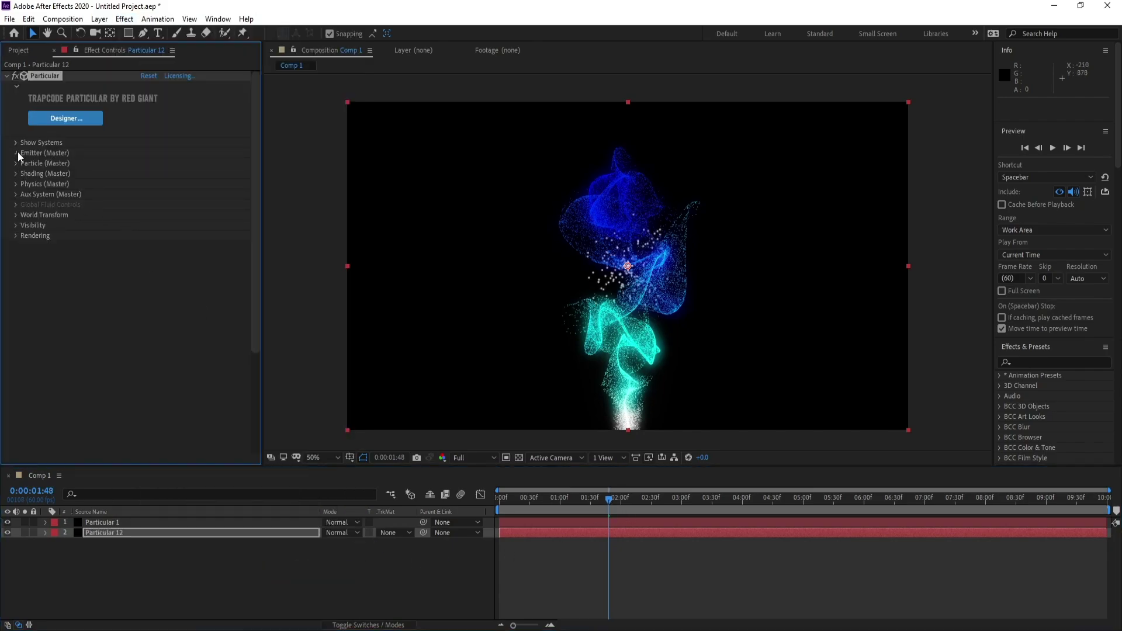
{"action": "left_click", "coordinate": [17, 153]}
{"action": "left_click", "coordinate": [166, 184]}
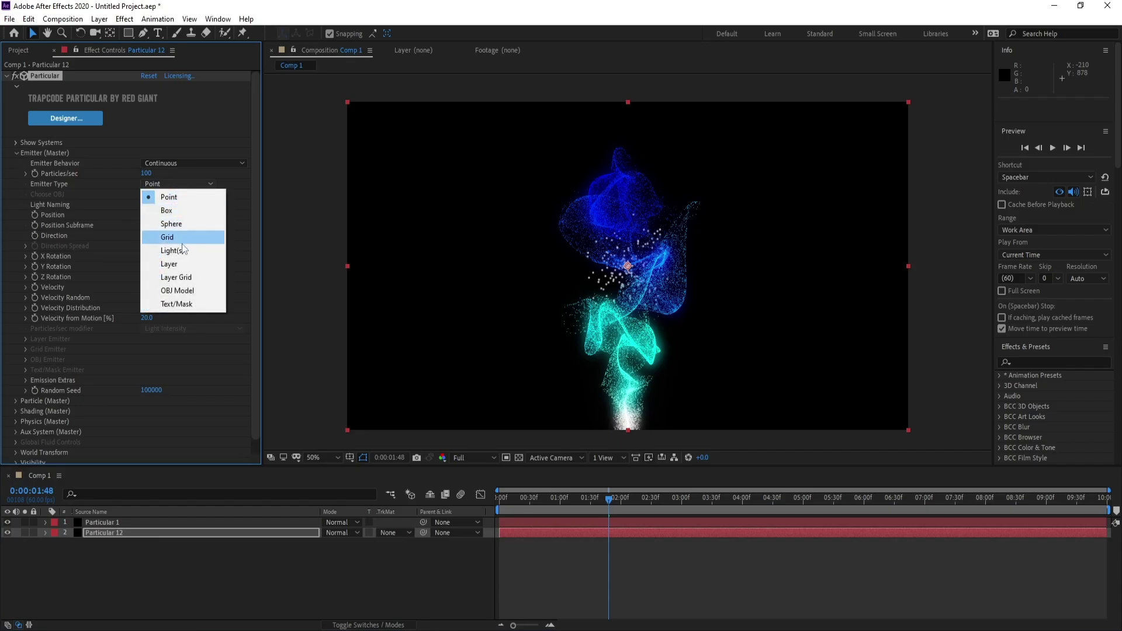
{"action": "left_click", "coordinate": [167, 210]}
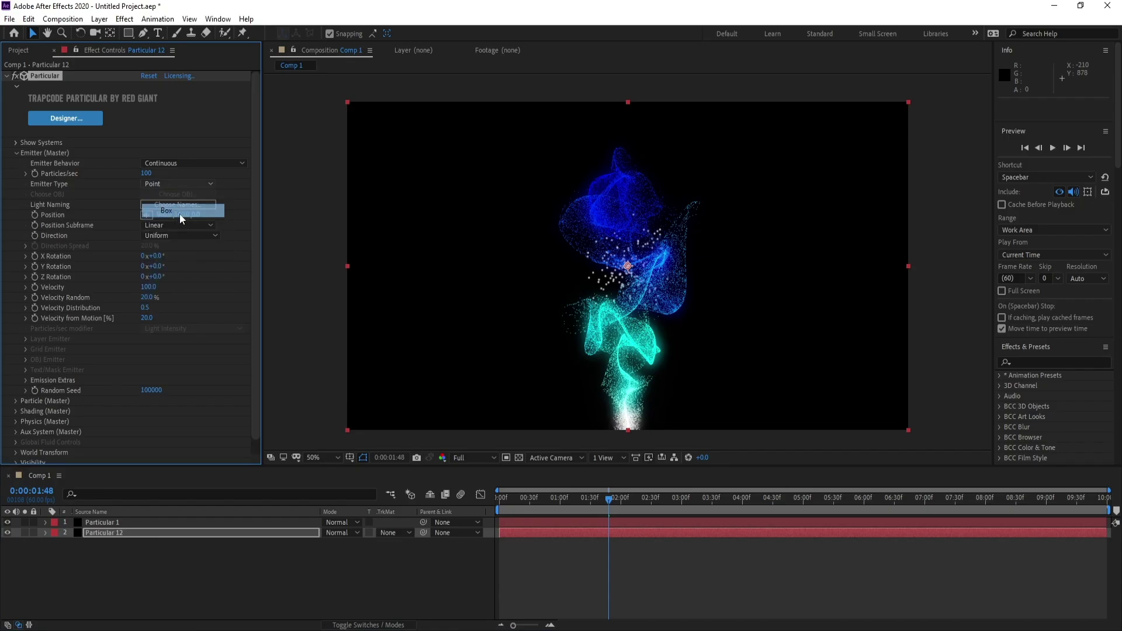
{"action": "left_click", "coordinate": [146, 287]}
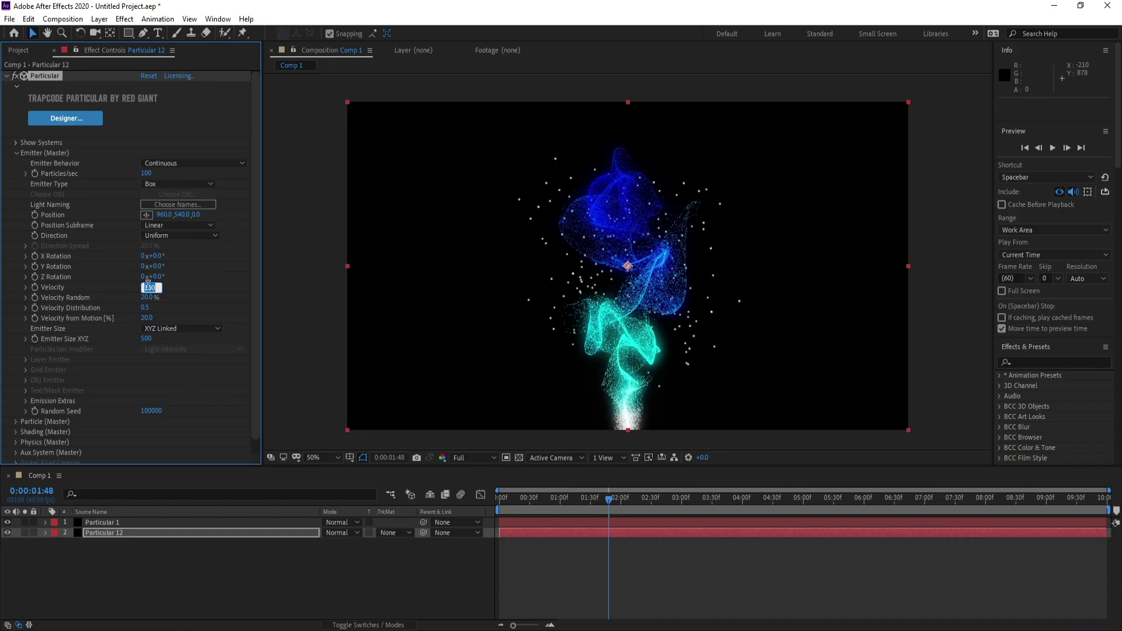
{"action": "type", "text": "0"}
{"action": "key", "text": "Return"}
- Set the emitter size to XYZ Individual with X 2029 and Y 1119
{"action": "left_click", "coordinate": [175, 329]}
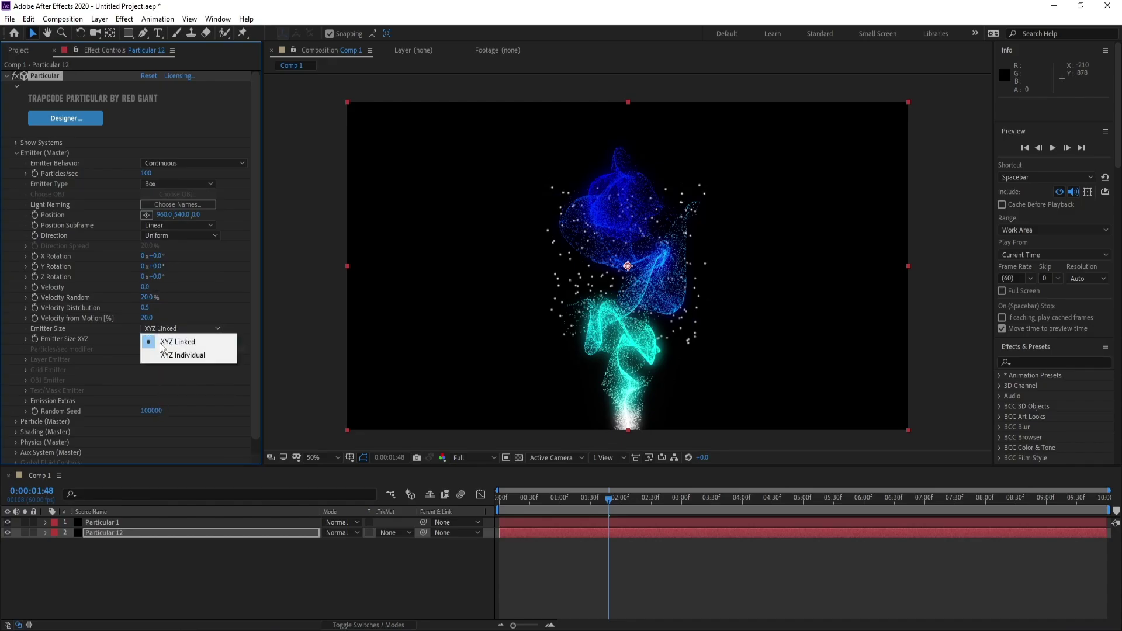
{"action": "left_click", "coordinate": [163, 357]}
{"action": "left_click_drag", "start_coordinate": [146, 338], "coordinate": [522, 339]}
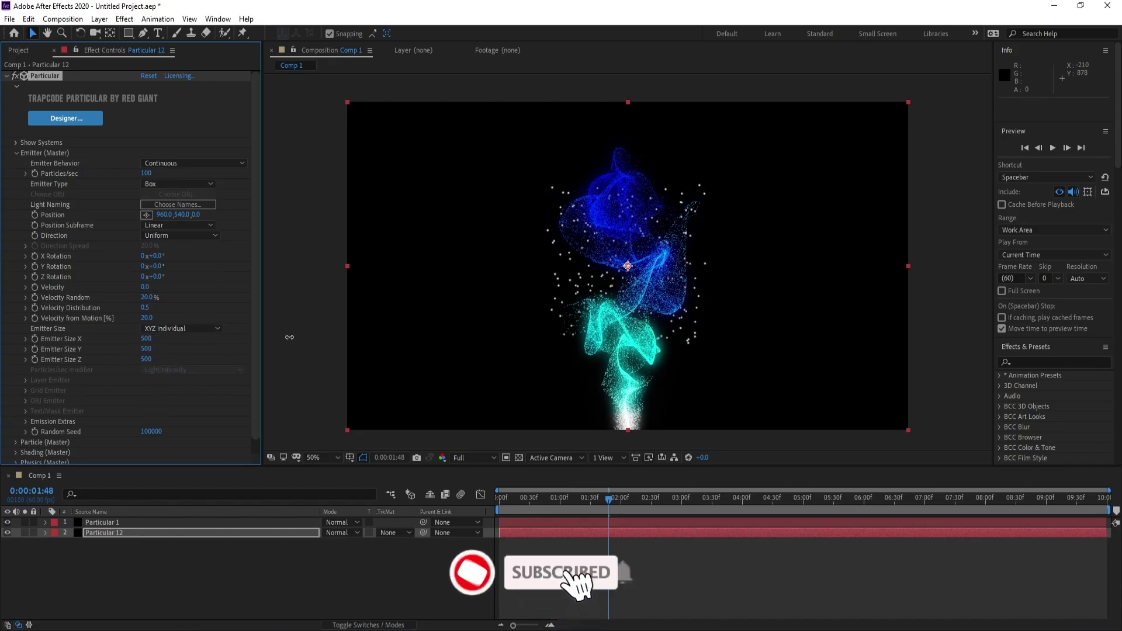
{"action": "left_click_drag", "start_coordinate": [146, 339], "coordinate": [363, 356]}
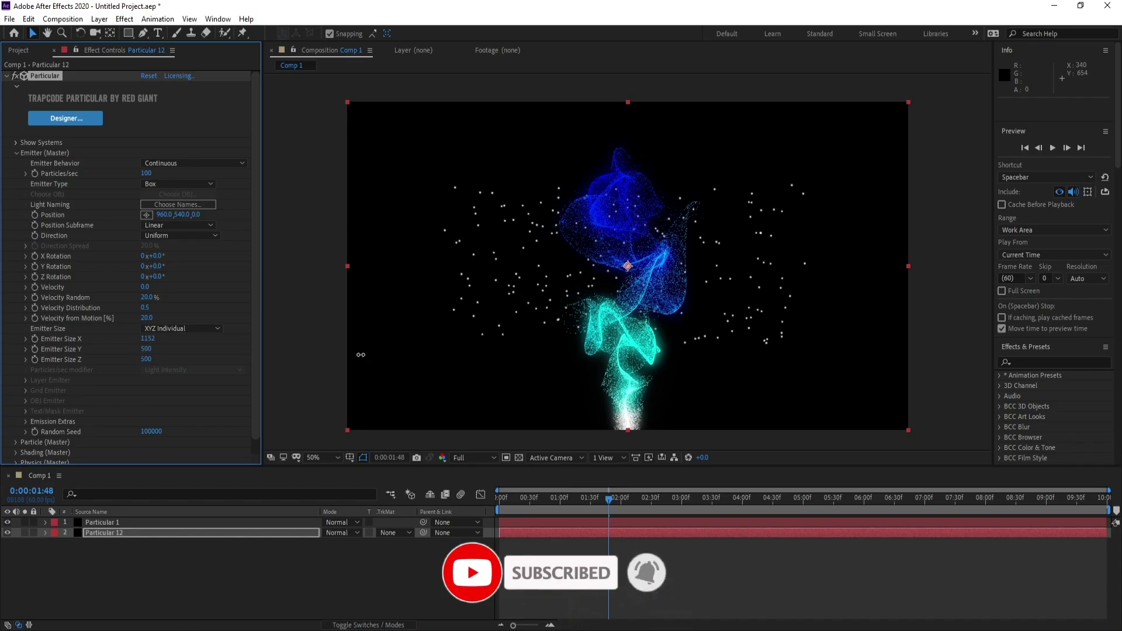
{"action": "left_click_drag", "start_coordinate": [145, 349], "coordinate": [370, 325]}
{"action": "left_click_drag", "start_coordinate": [156, 337], "coordinate": [461, 337]}
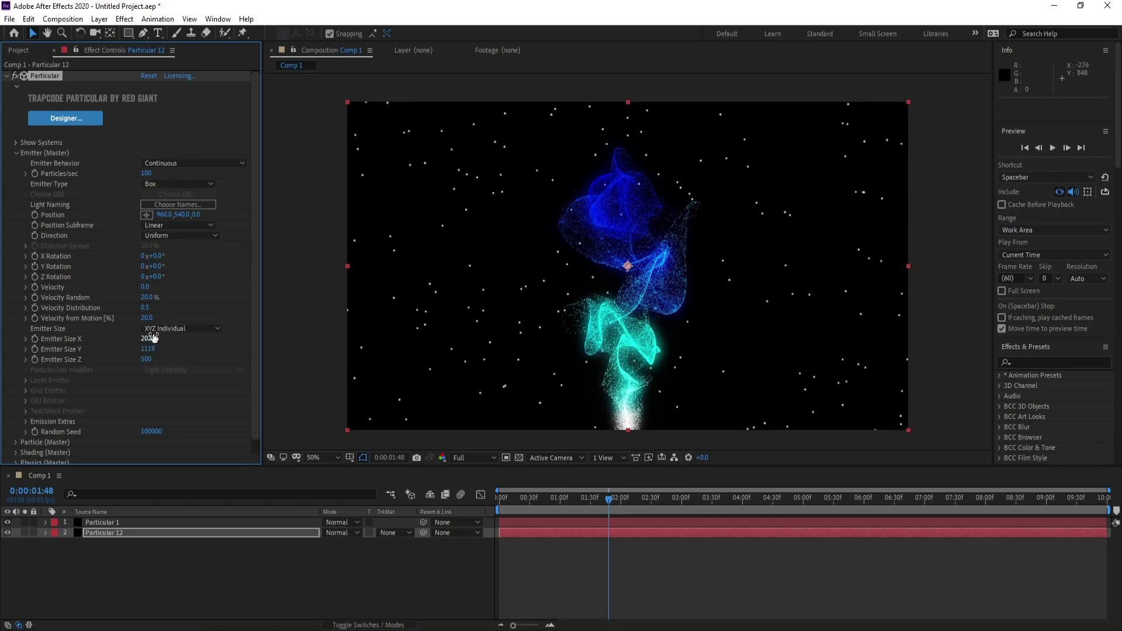
- Set Particular 12's particle Size to 2
{"action": "left_click", "coordinate": [15, 151]}
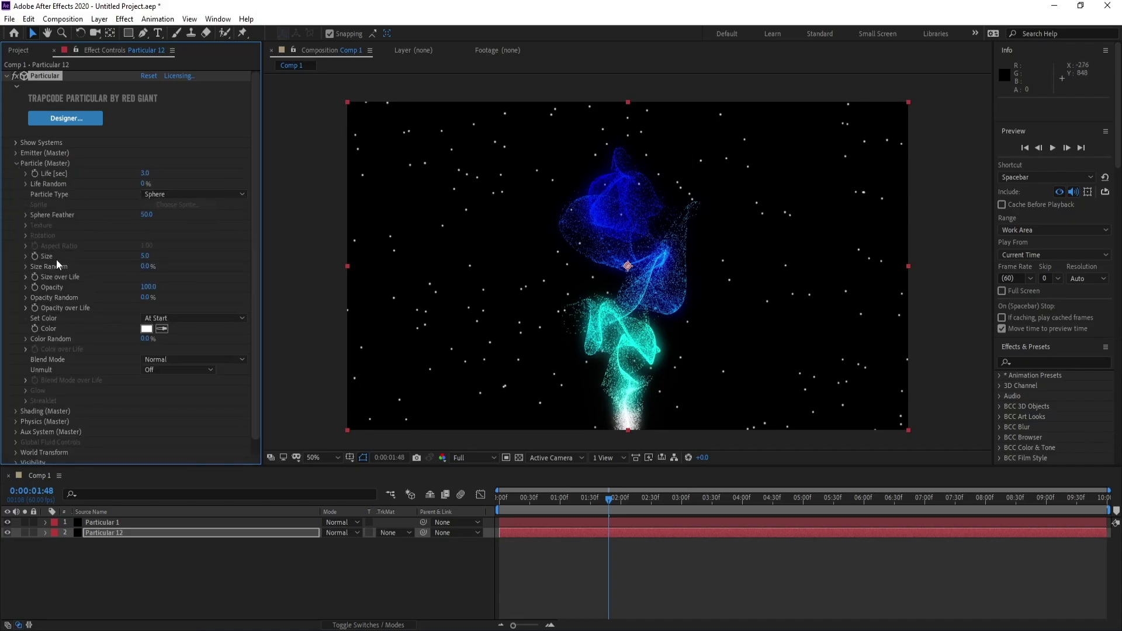
{"action": "left_click", "coordinate": [146, 256]}
{"action": "key", "text": "Return"}
- Make particle colour change over life using the white-cyan-blue ramp preset
{"action": "left_click", "coordinate": [176, 318]}
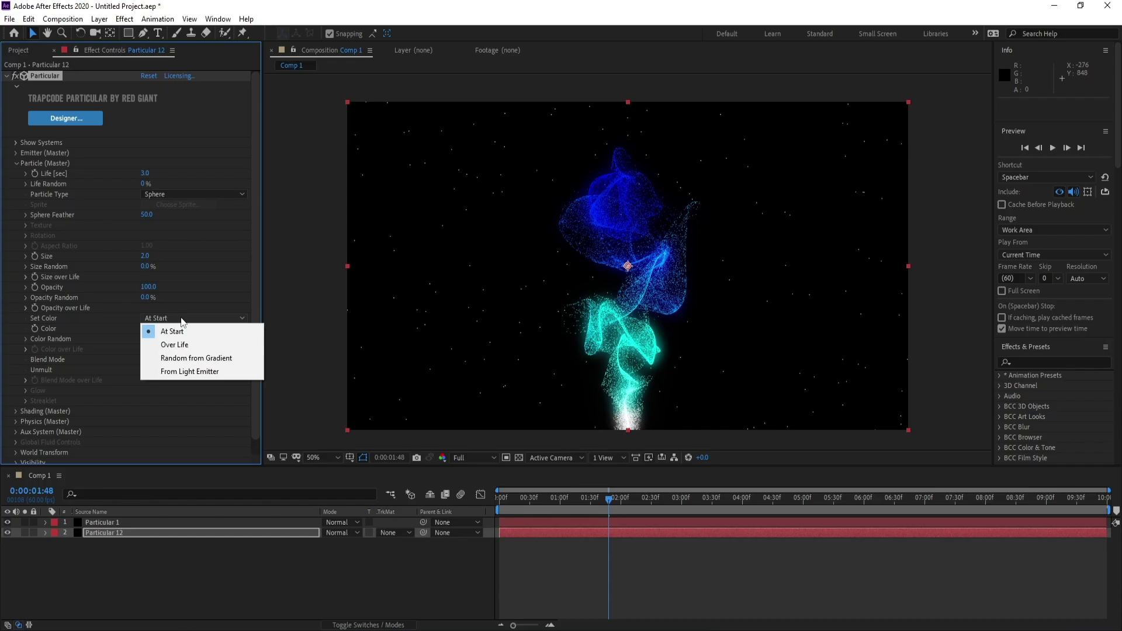
{"action": "left_click", "coordinate": [169, 344]}
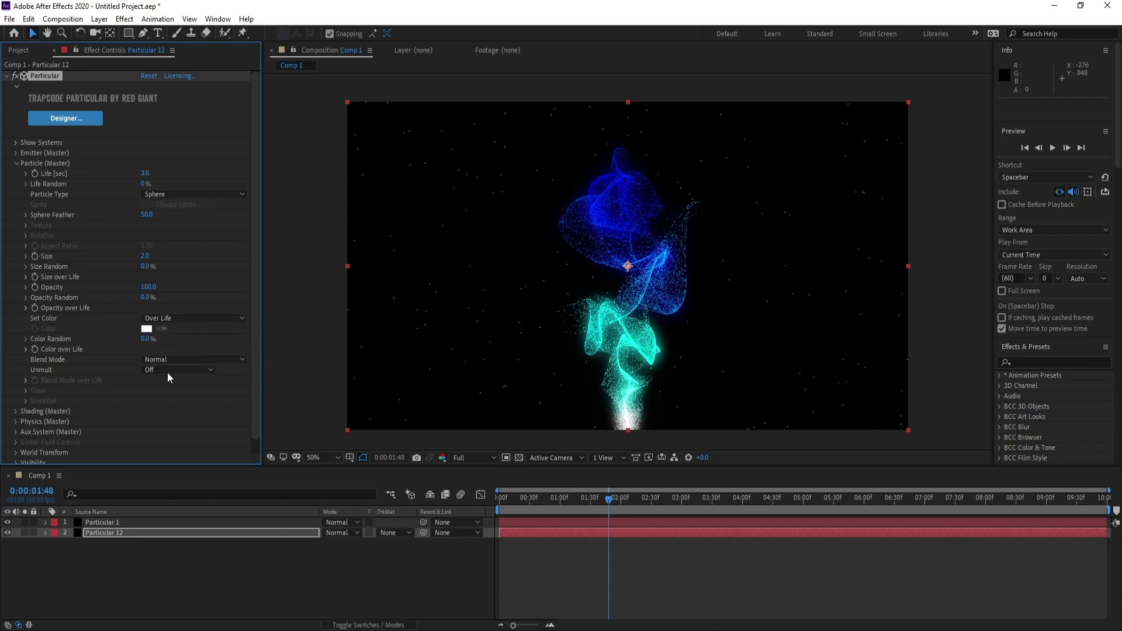
{"action": "left_click", "coordinate": [24, 349]}
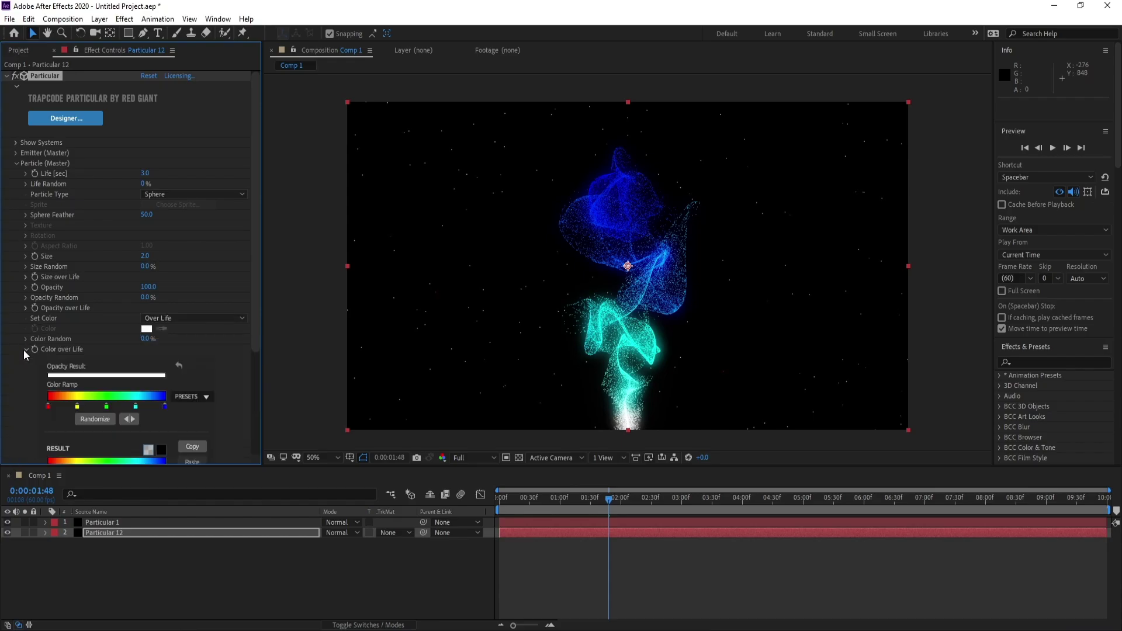
{"action": "scroll", "coordinate": [117, 369], "scroll_direction": "down", "scroll_amount": 1}
{"action": "left_click", "coordinate": [201, 380]}
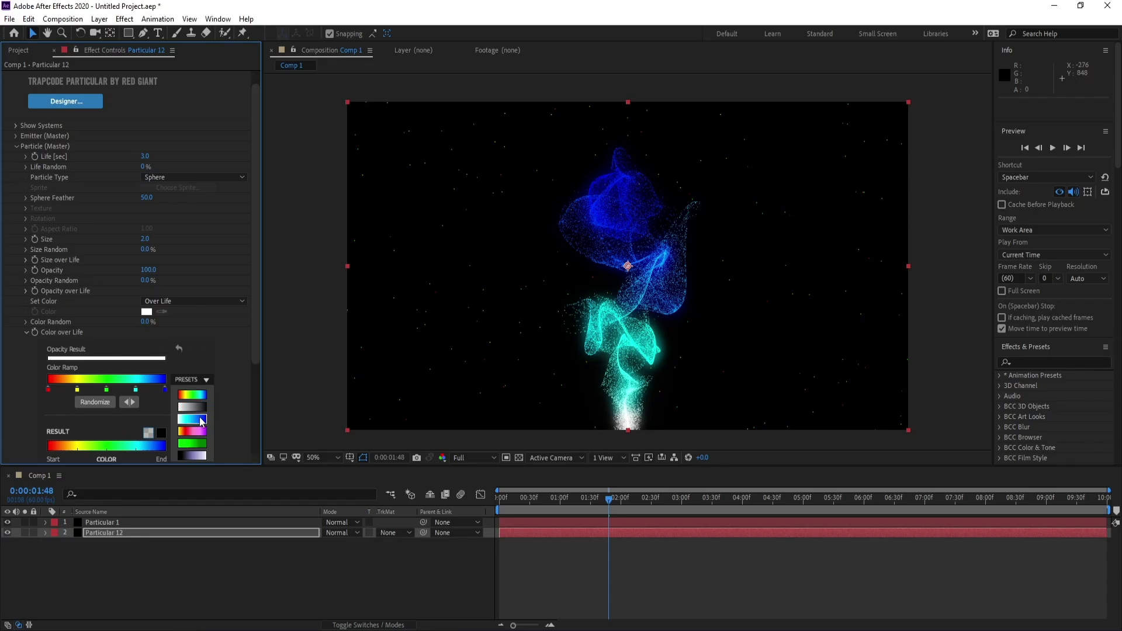
{"action": "left_click", "coordinate": [198, 419]}
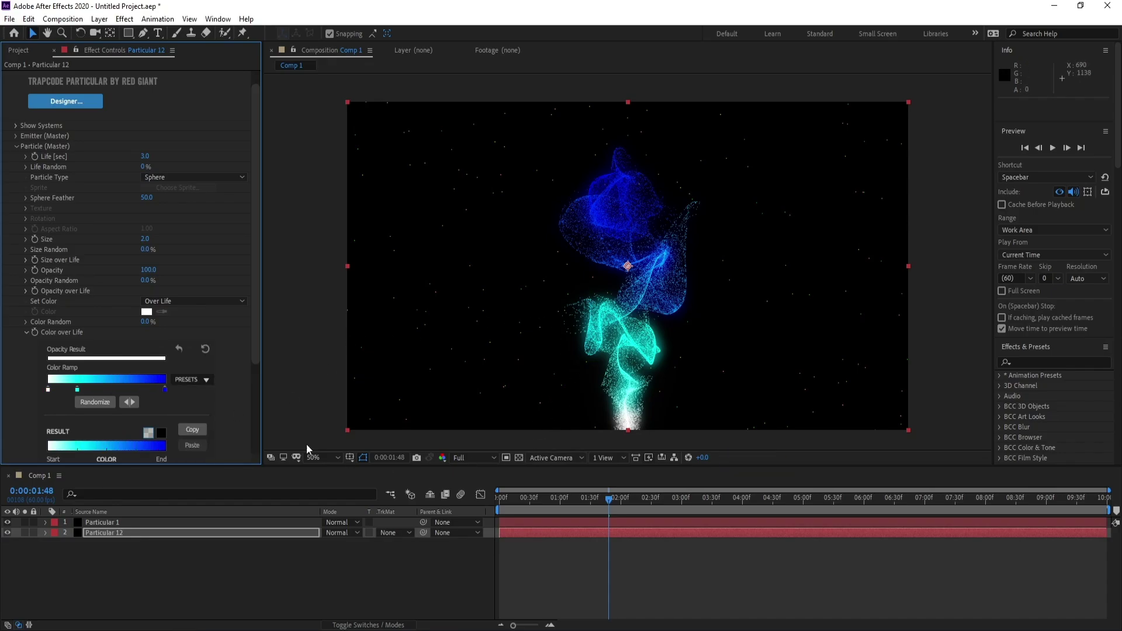
{"action": "left_click", "coordinate": [119, 533]}
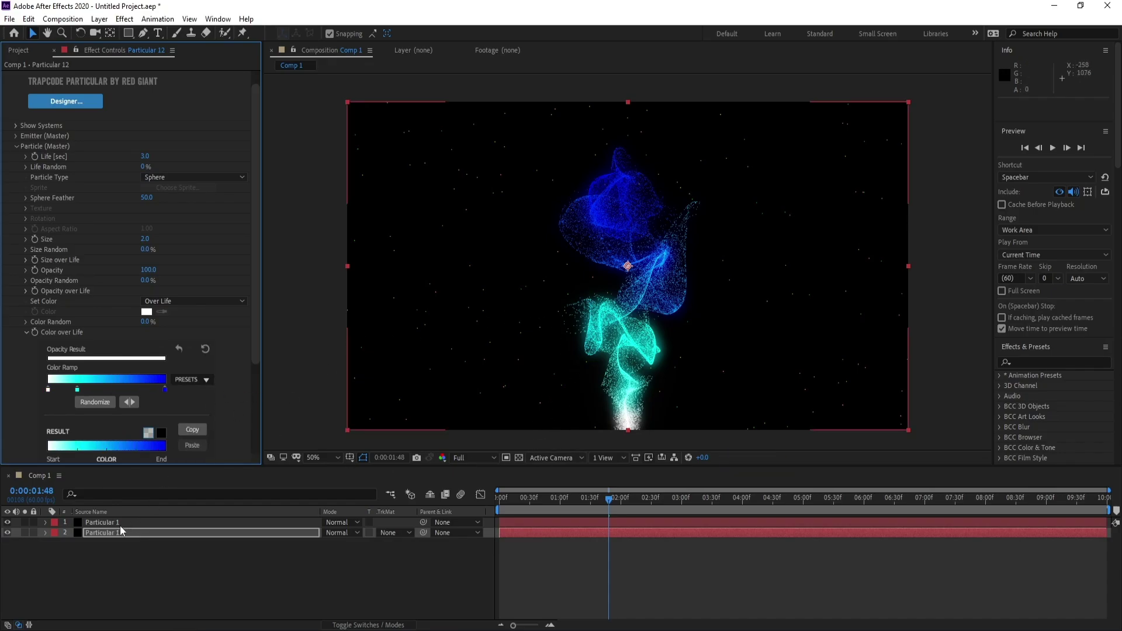
- Copy Glow, Glow 2 and Curves from Particular 1 and paste them onto Particular 12
{"action": "left_click", "coordinate": [121, 524]}
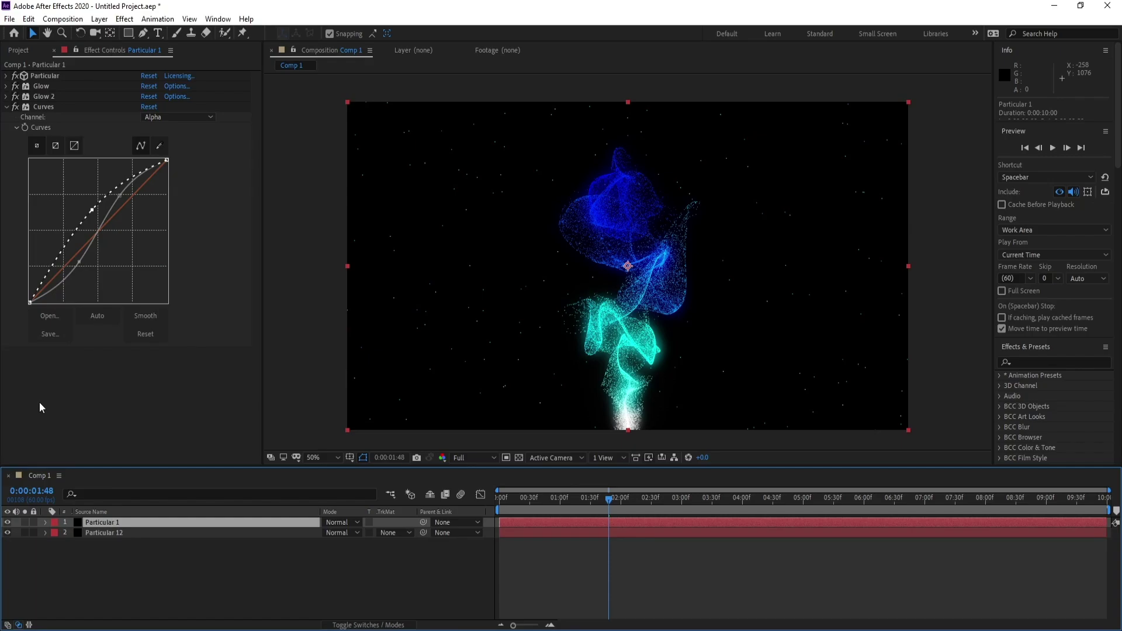
{"action": "left_click", "coordinate": [37, 87]}
{"action": "left_click", "coordinate": [44, 98], "text": "ctrl"}
{"action": "left_click", "coordinate": [49, 107], "text": "ctrl"}
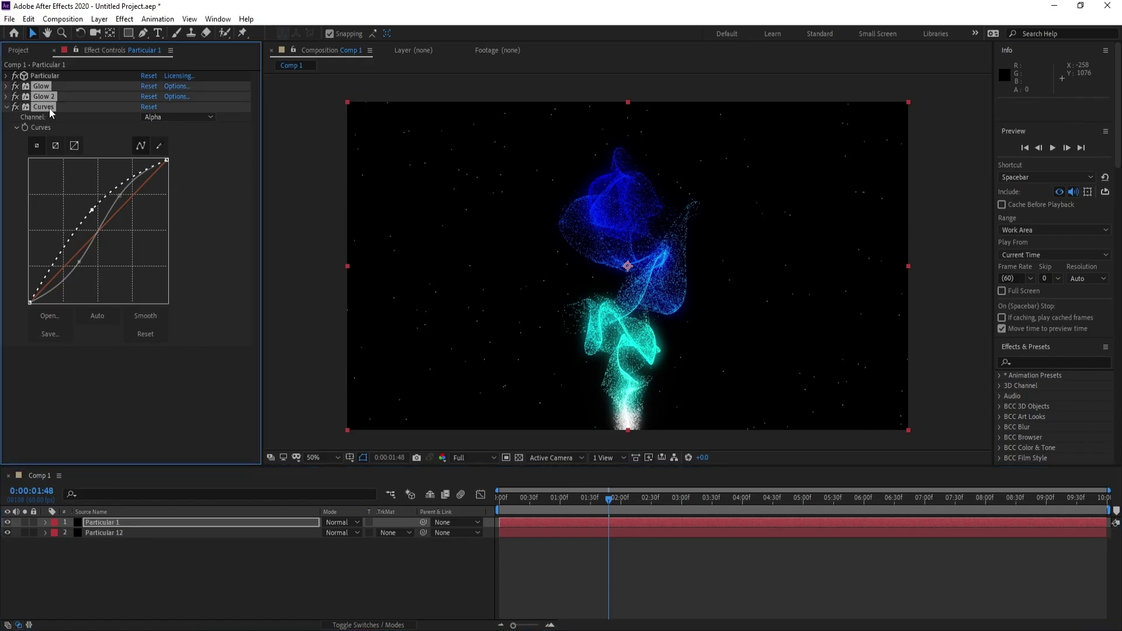
{"action": "left_click", "coordinate": [123, 531]}
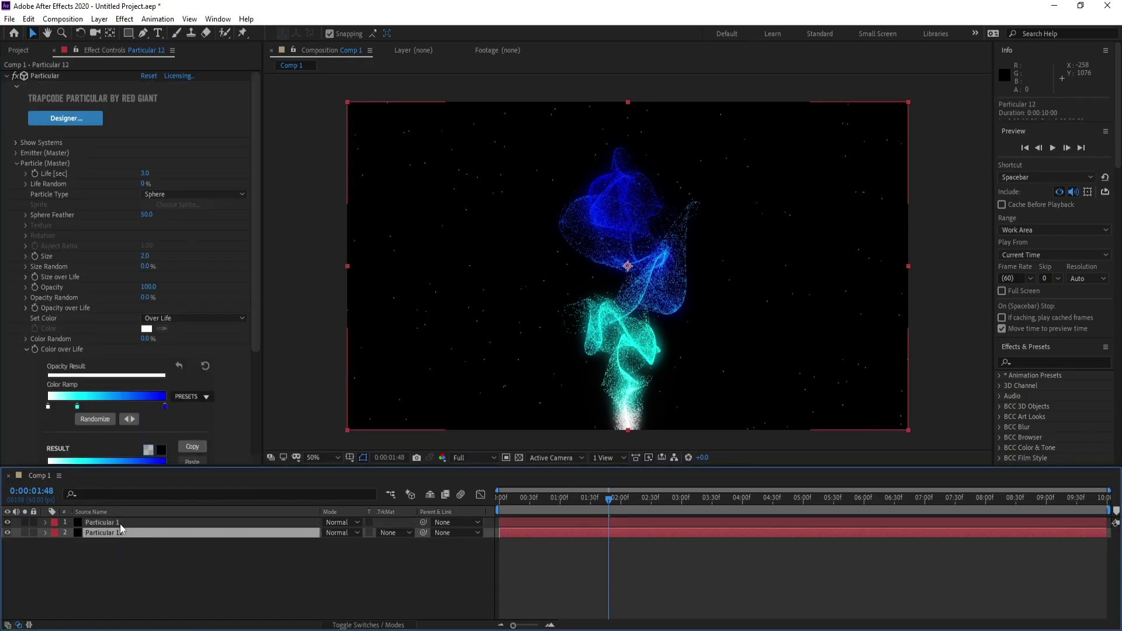
{"action": "left_click", "coordinate": [15, 163]}
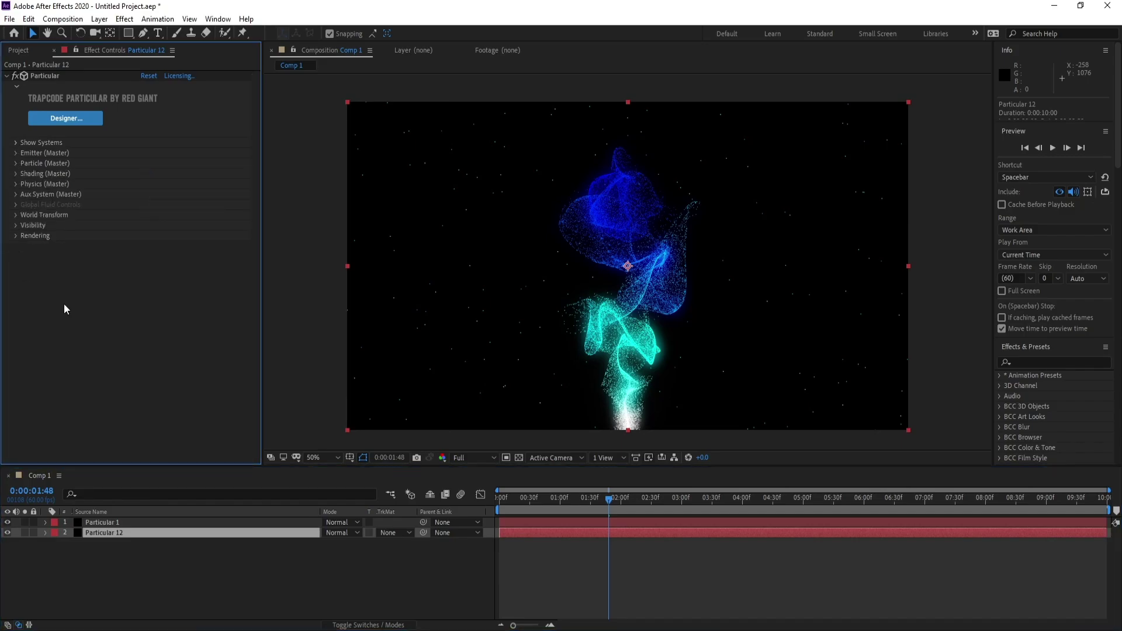
{"action": "key", "text": "ctrl+v"}
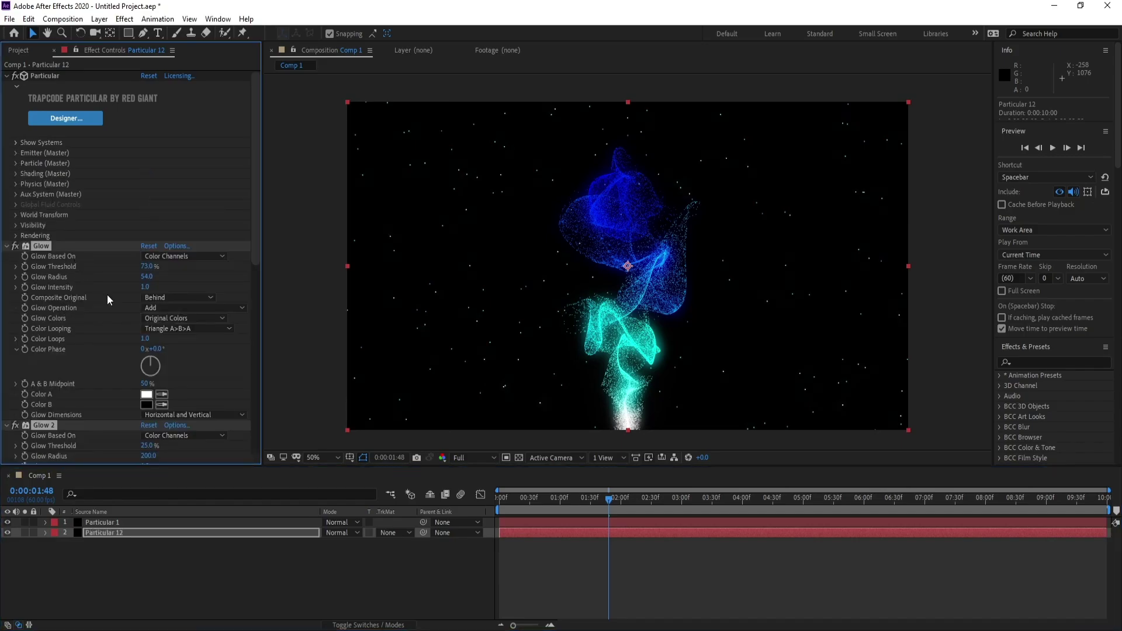
- Set Particular 12's particle Size to 1.0 and emitter Particles/sec to 500
{"action": "left_click", "coordinate": [16, 163]}
{"action": "scroll", "coordinate": [16, 169], "scroll_direction": "down", "scroll_amount": 3}
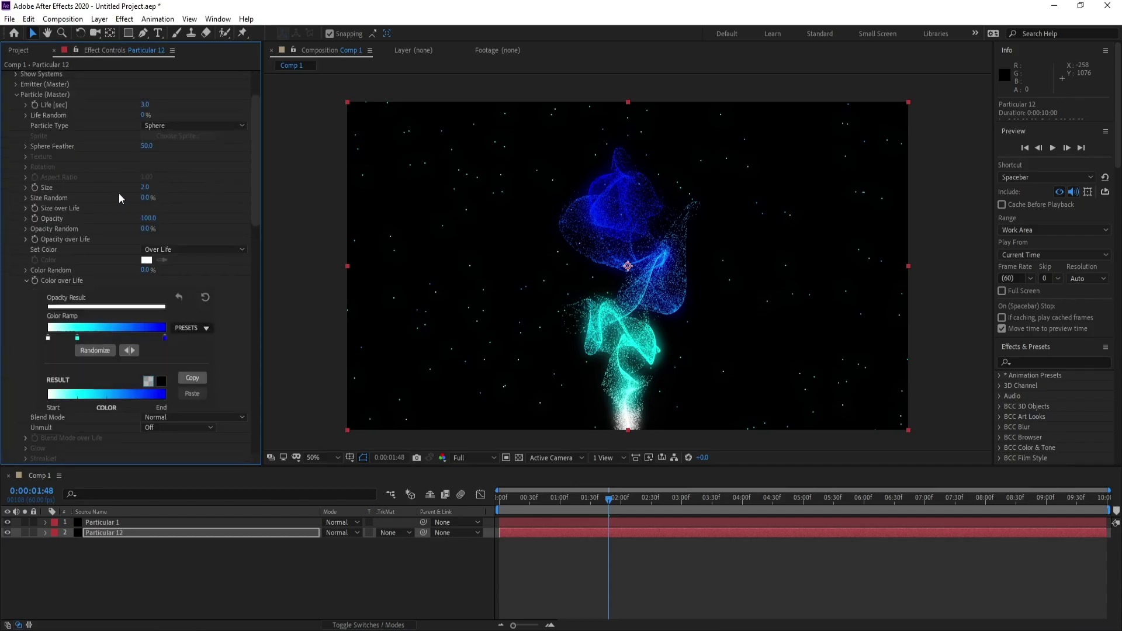
{"action": "left_click", "coordinate": [145, 188]}
{"action": "type", "text": "1"}
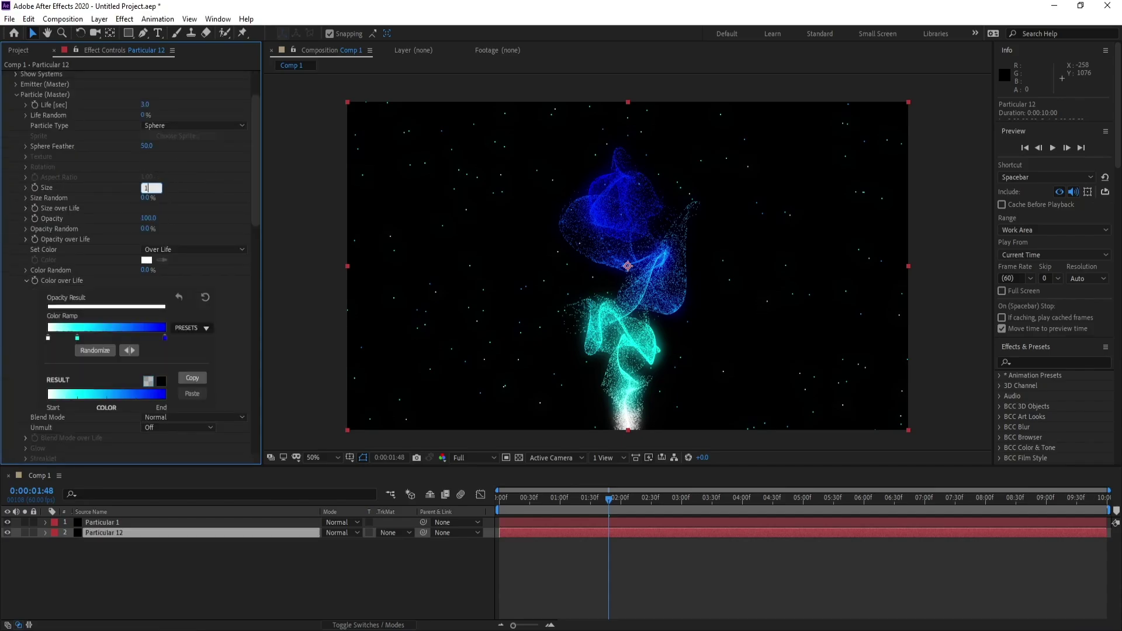
{"action": "key", "text": "Return"}
{"action": "scroll", "coordinate": [161, 192], "scroll_direction": "up", "scroll_amount": 3}
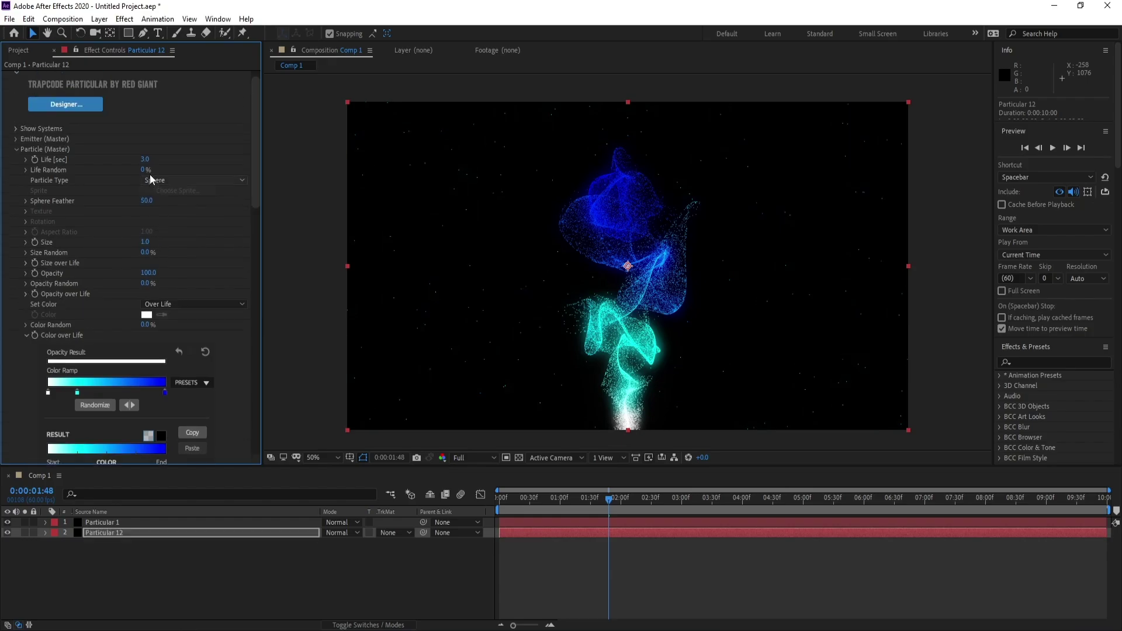
{"action": "left_click", "coordinate": [15, 139]}
{"action": "left_click", "coordinate": [150, 159]}
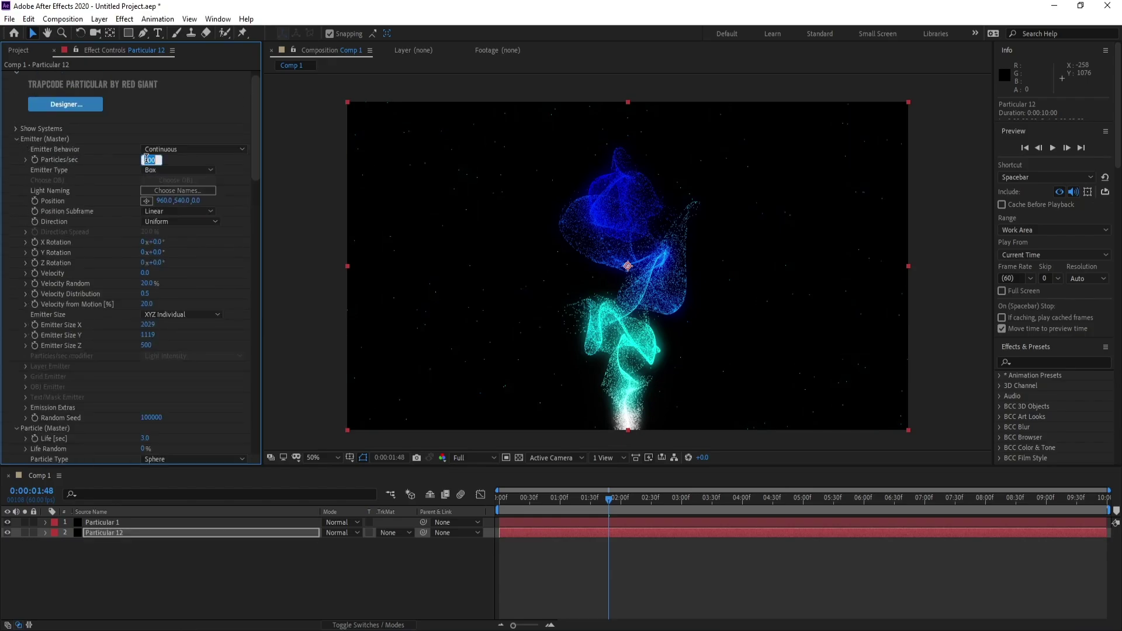
{"action": "type", "text": "5"}
{"action": "key", "text": "Return"}
- Create a solid named BG and drag it to the bottom, below Particular 12
{"action": "left_click", "coordinate": [100, 19]}
{"action": "mouse_move", "coordinate": [117, 33]}
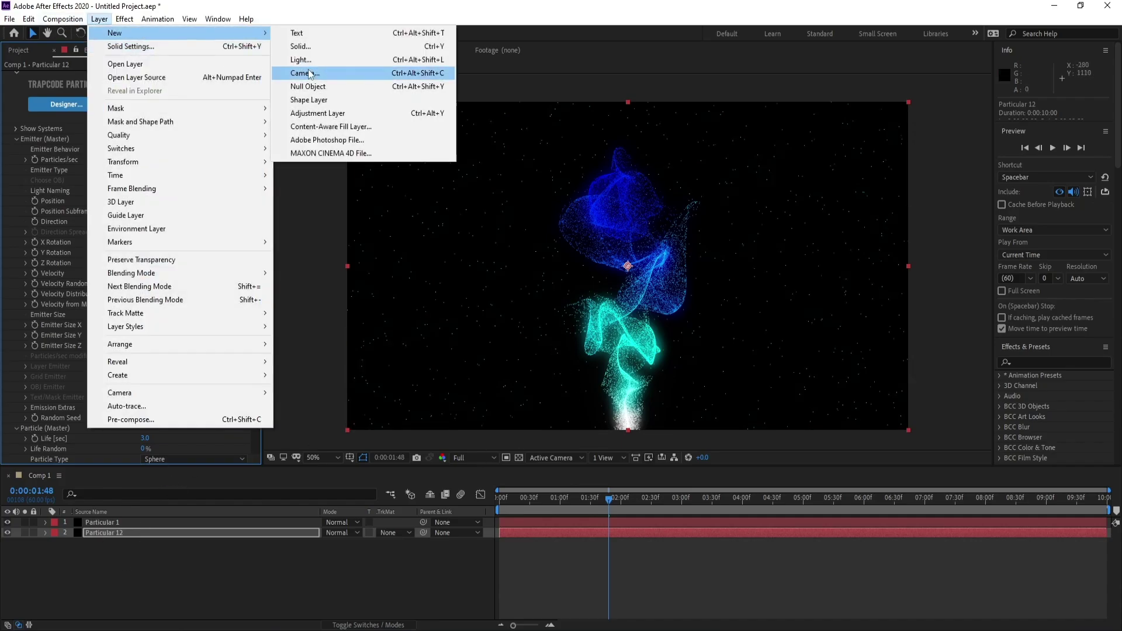
{"action": "left_click", "coordinate": [310, 51]}
{"action": "type", "text": "BG"}
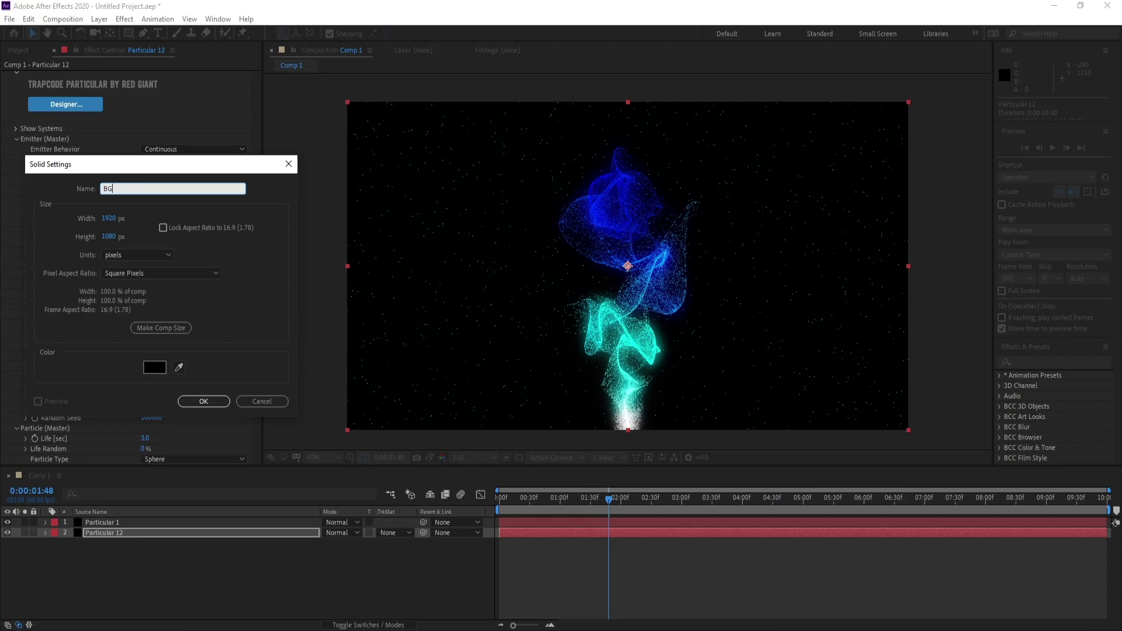
{"action": "key", "text": "Return"}
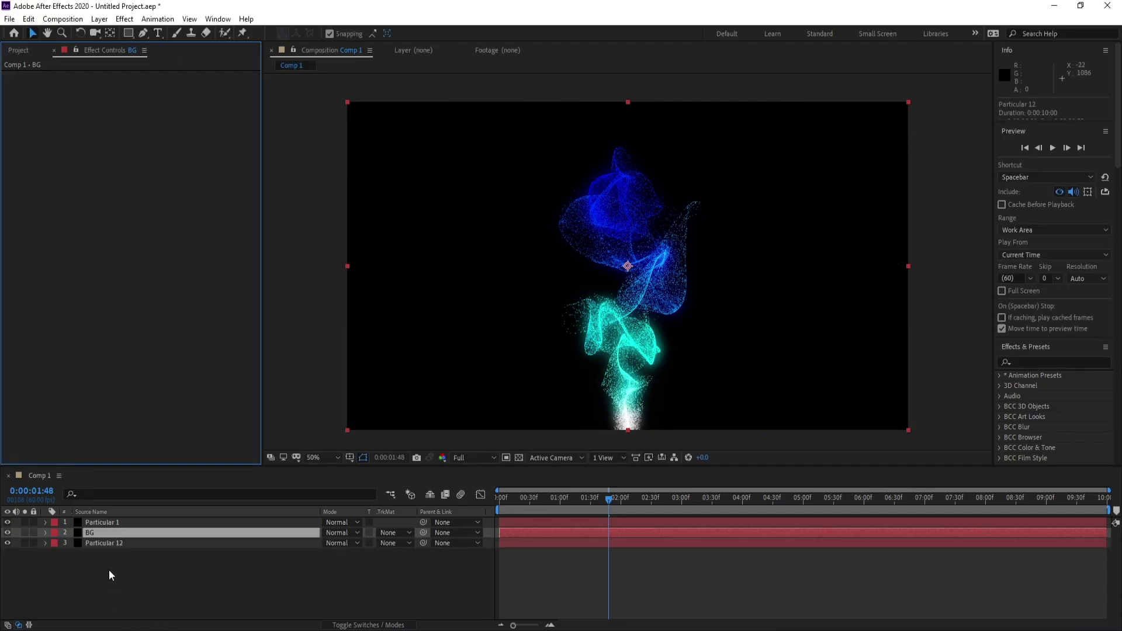
{"action": "left_click_drag", "start_coordinate": [108, 534], "coordinate": [111, 545]}
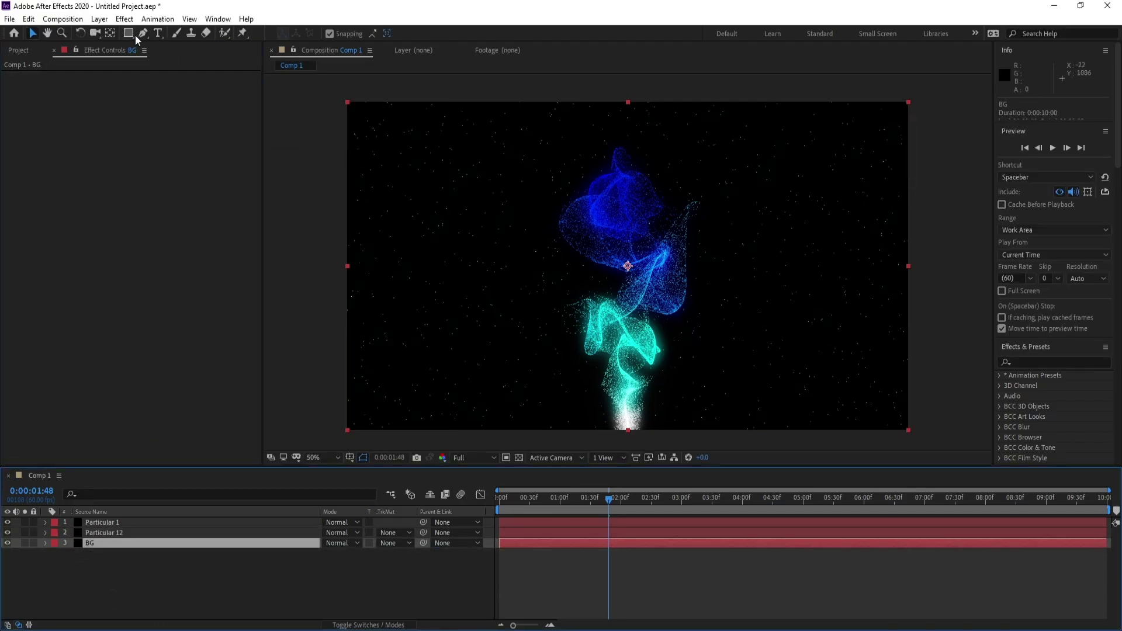
{"action": "left_click", "coordinate": [125, 18]}
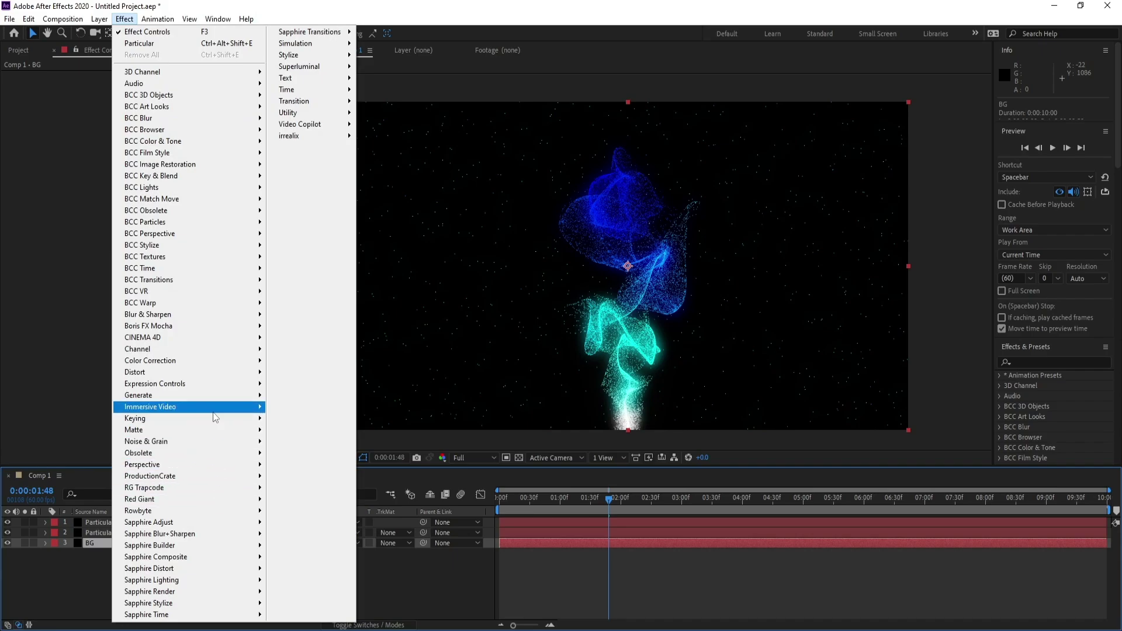
{"action": "mouse_move", "coordinate": [211, 395]}
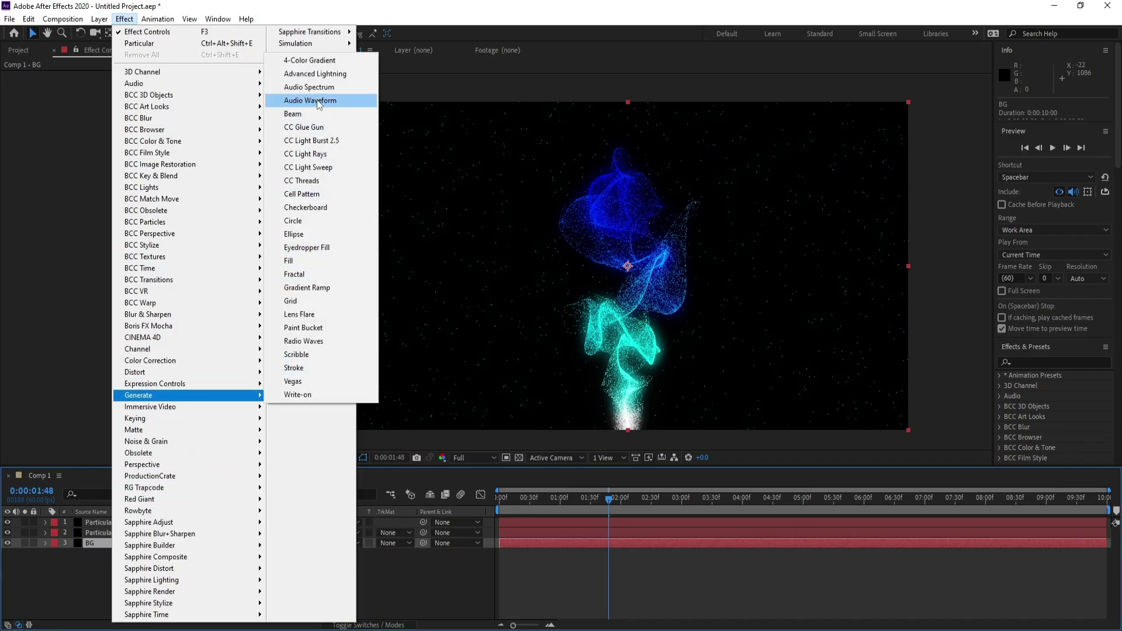
- Add a Radial Gradient Ramp to BG with its start point at the comp centre
{"action": "left_click", "coordinate": [309, 287]}
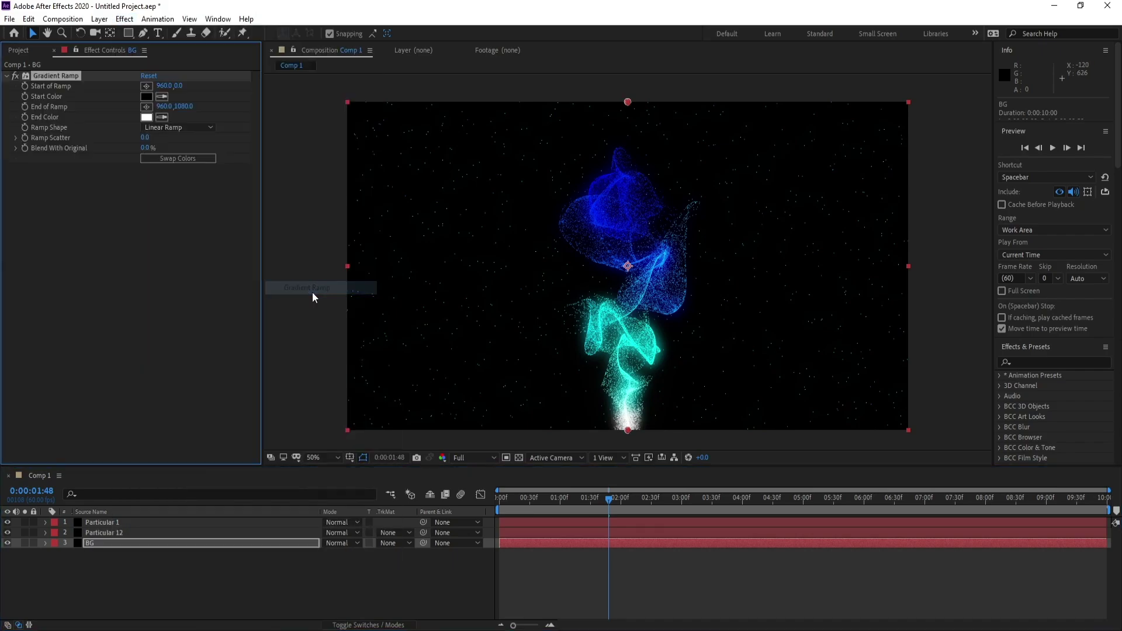
{"action": "left_click", "coordinate": [164, 128]}
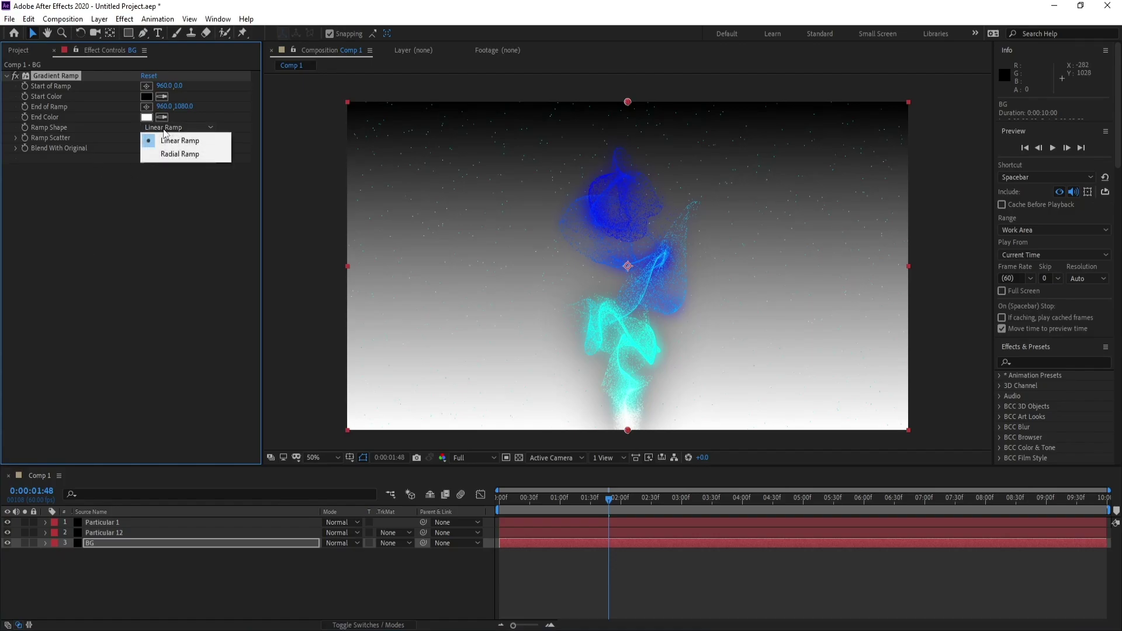
{"action": "left_click", "coordinate": [178, 154]}
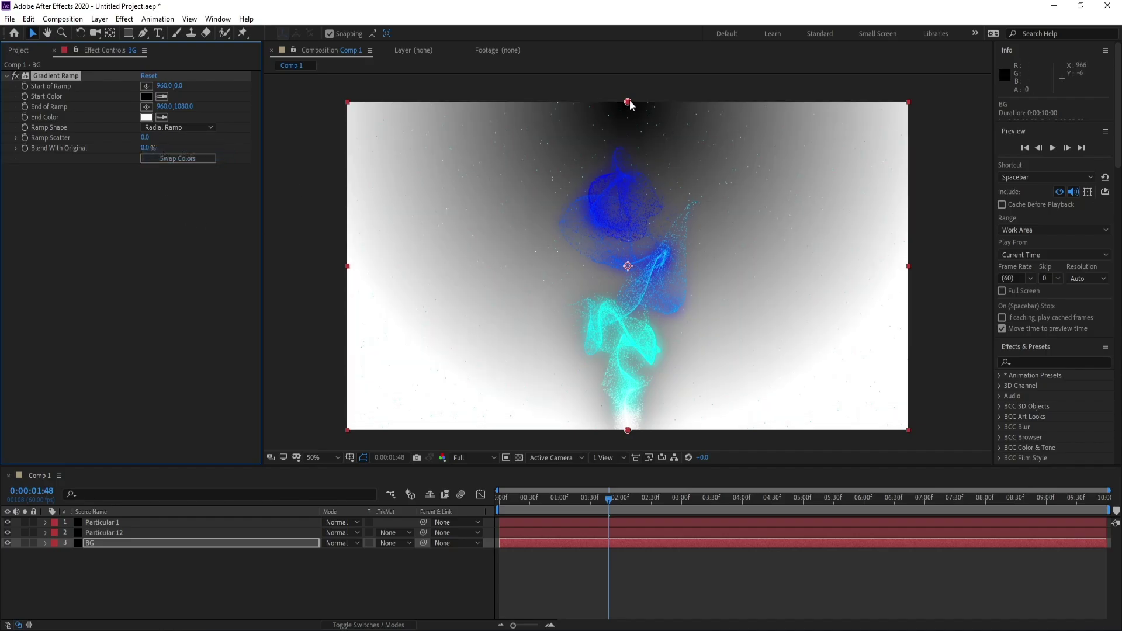
{"action": "left_click", "coordinate": [191, 136]}
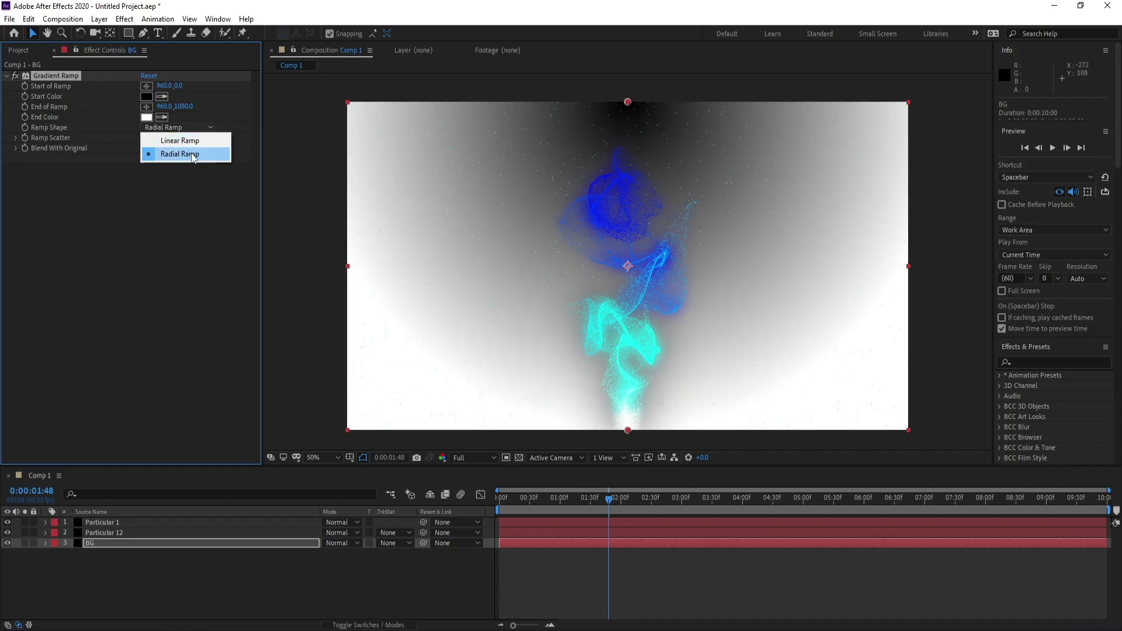
{"action": "left_click", "coordinate": [193, 155]}
{"action": "left_click_drag", "start_coordinate": [628, 103], "coordinate": [628, 268]}
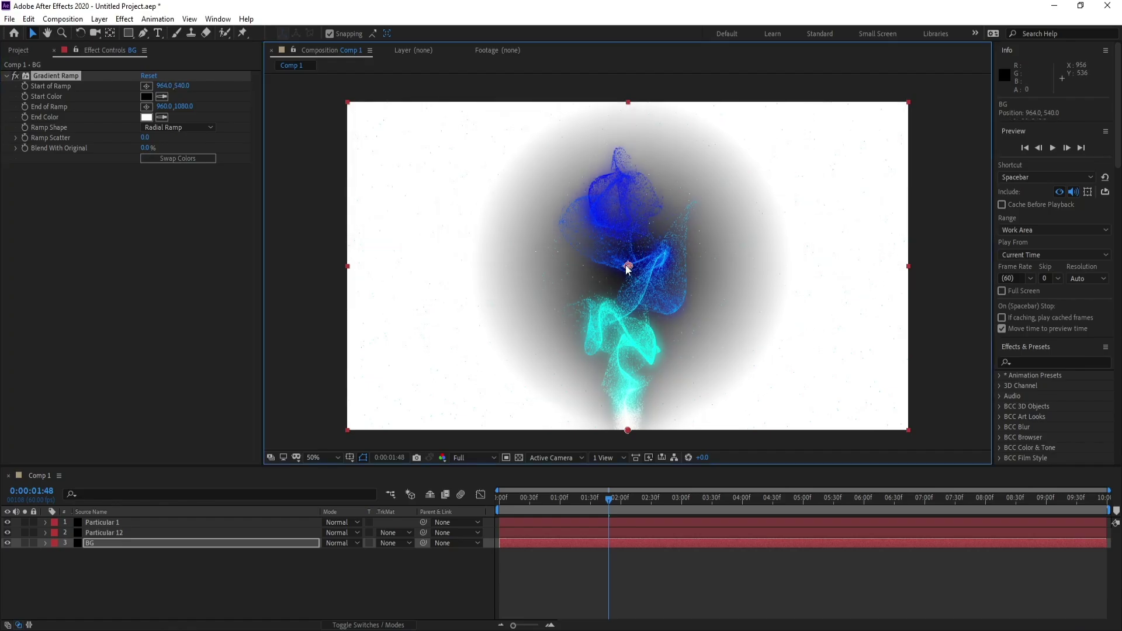
- Set the ramp's End Color to near-black and Start Color to dark blue
{"action": "left_click", "coordinate": [146, 117]}
{"action": "left_click_drag", "start_coordinate": [228, 362], "coordinate": [250, 439]}
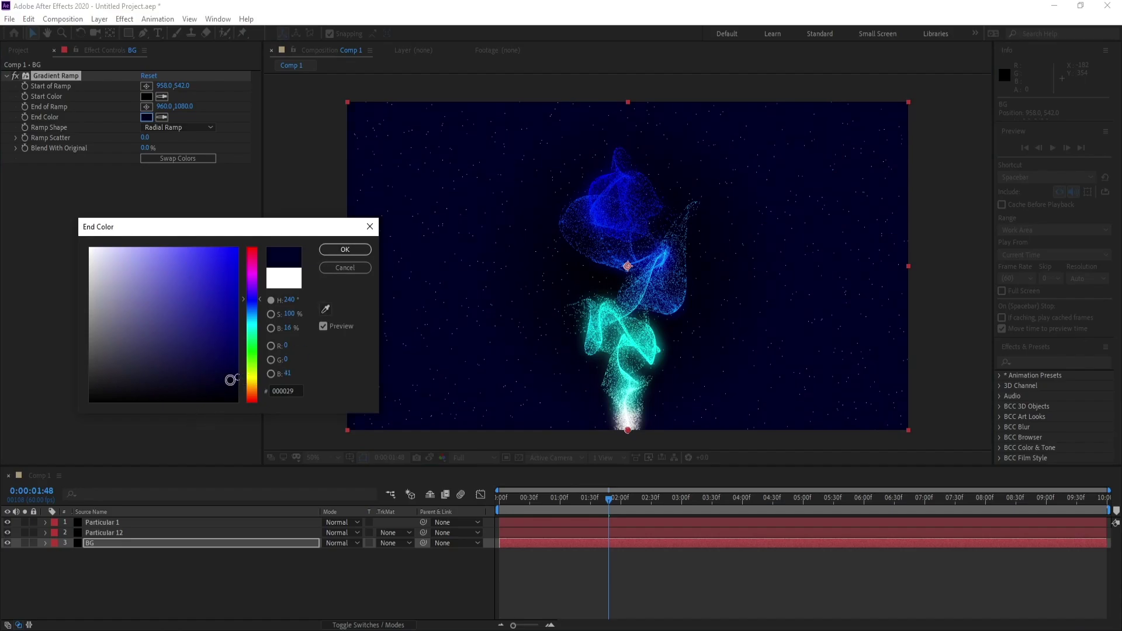
{"action": "left_click", "coordinate": [341, 251]}
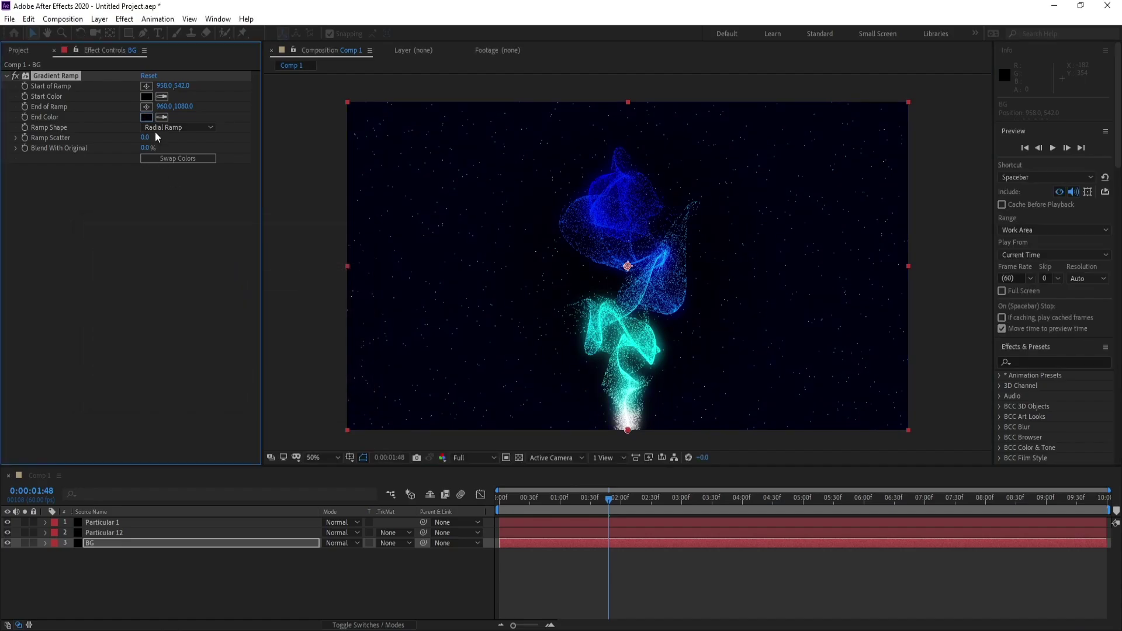
{"action": "left_click", "coordinate": [147, 97]}
{"action": "left_click", "coordinate": [252, 305]}
{"action": "left_click", "coordinate": [236, 363]}
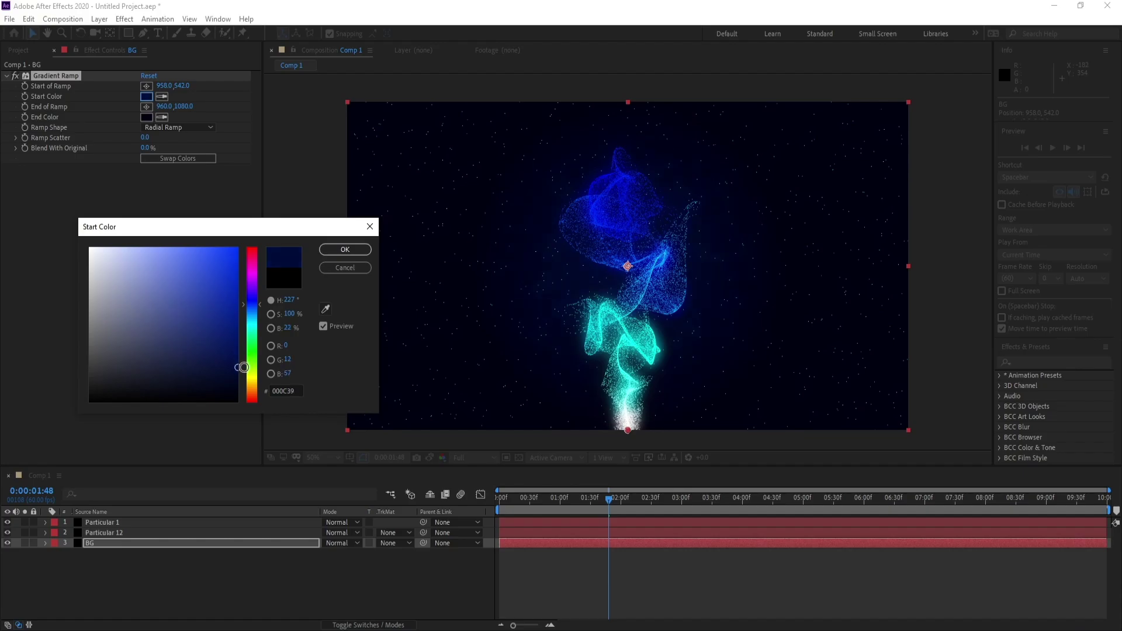
{"action": "left_click", "coordinate": [325, 253]}
- Preview the animation and lower the gradient's End of Ramp to 964.0, 1156.0
{"action": "key", "text": "Home"}
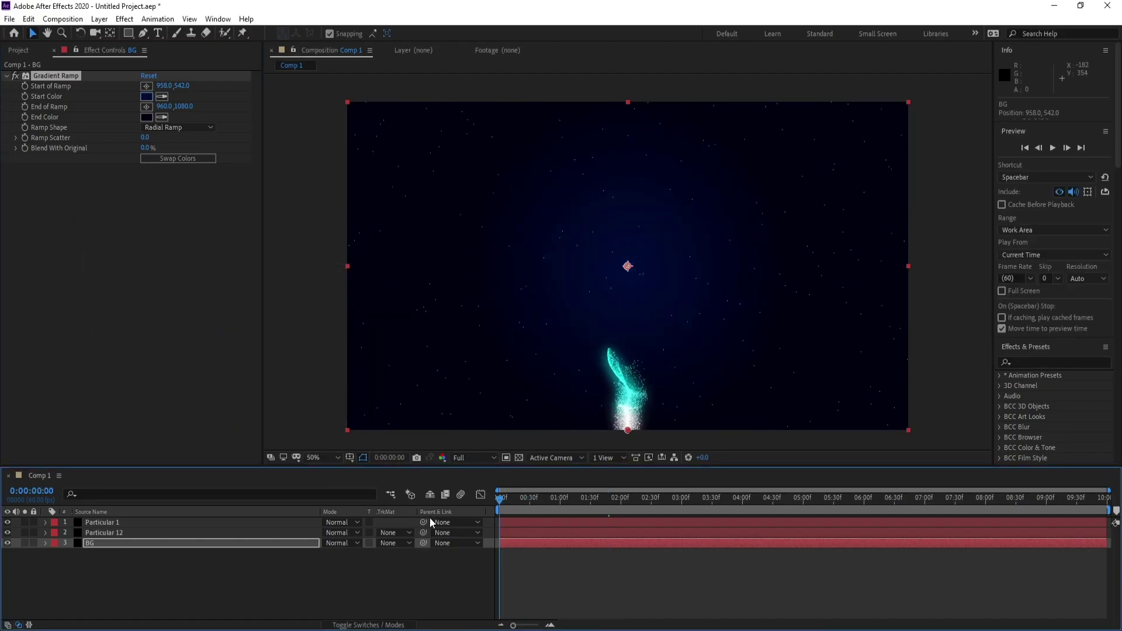
{"action": "key", "text": "space"}
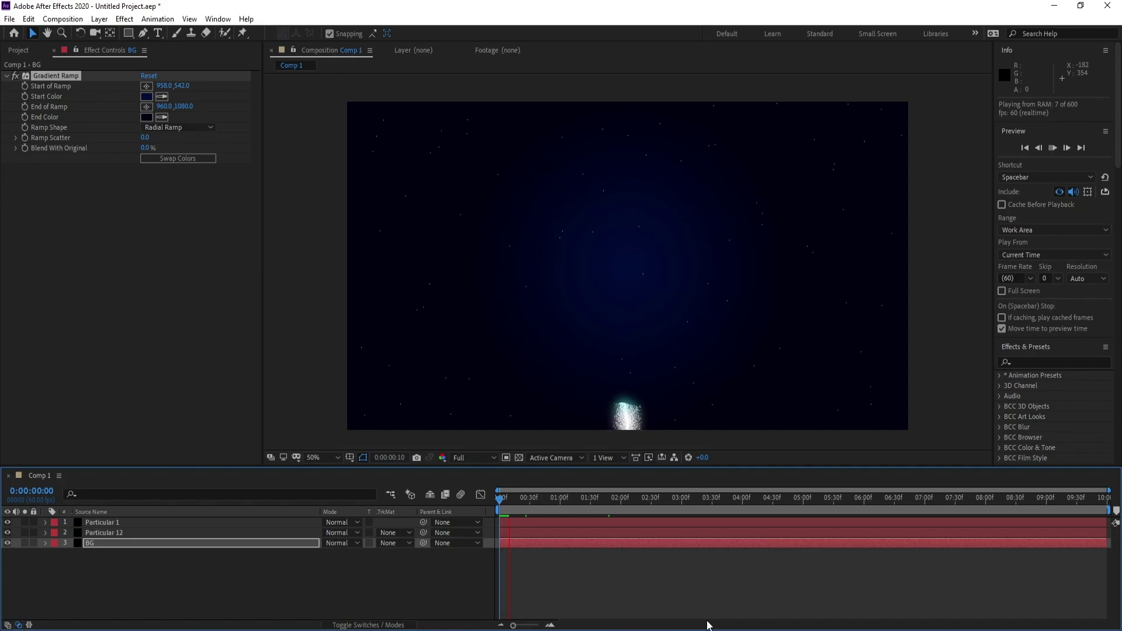
{"action": "key", "text": "space"}
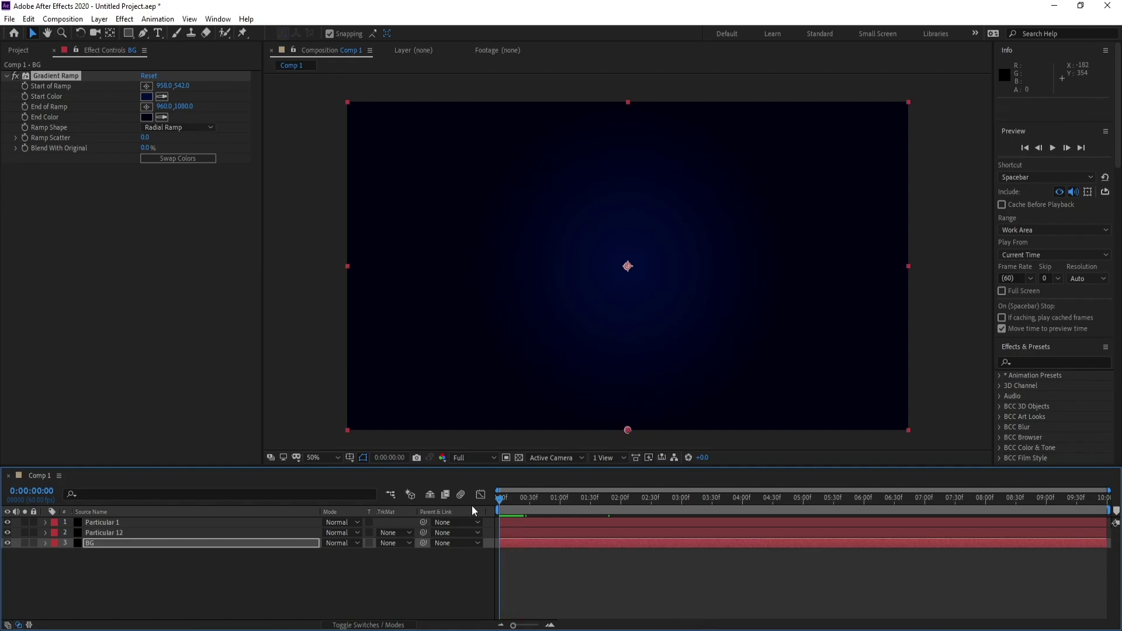
{"action": "key", "text": "space"}
{"action": "key", "text": "space"}
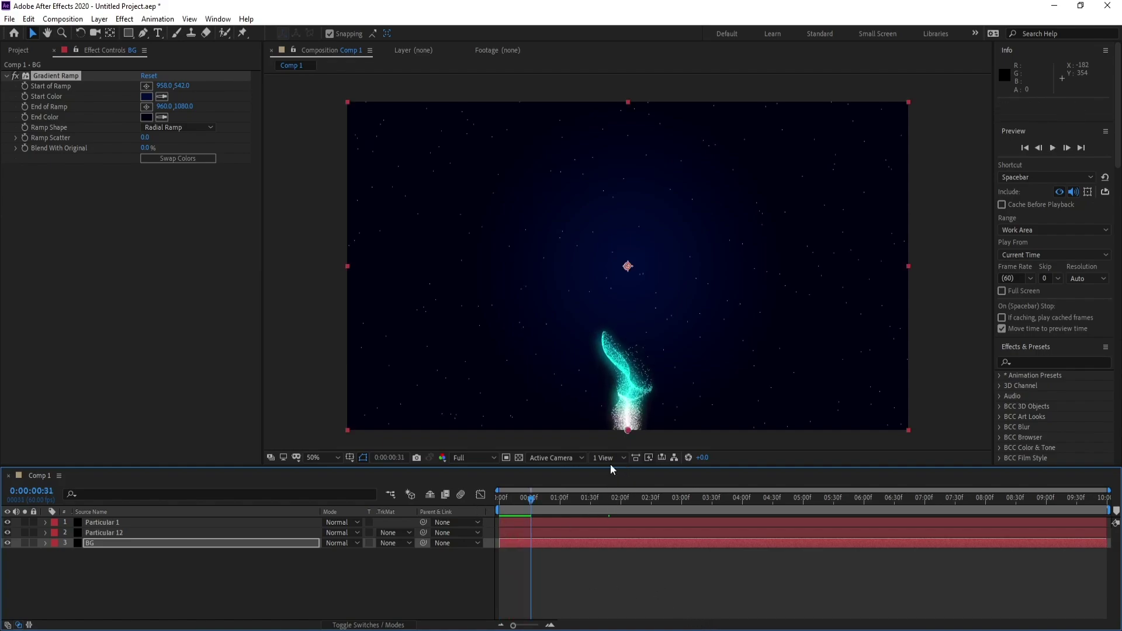
{"action": "left_click_drag", "start_coordinate": [630, 430], "coordinate": [629, 453]}
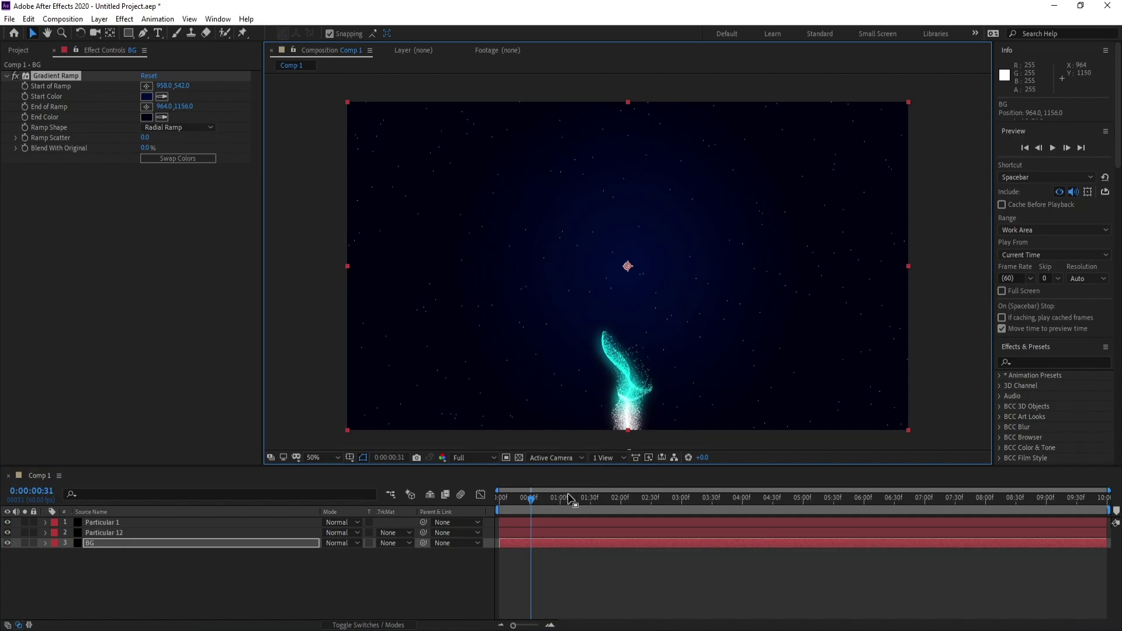
{"action": "key", "text": "space"}
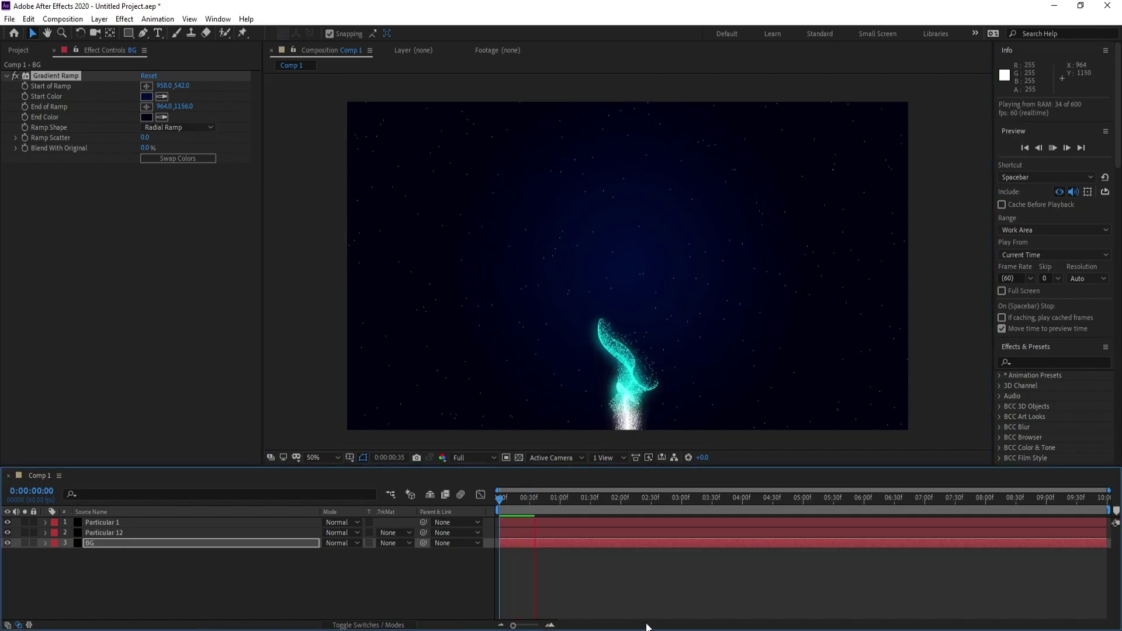